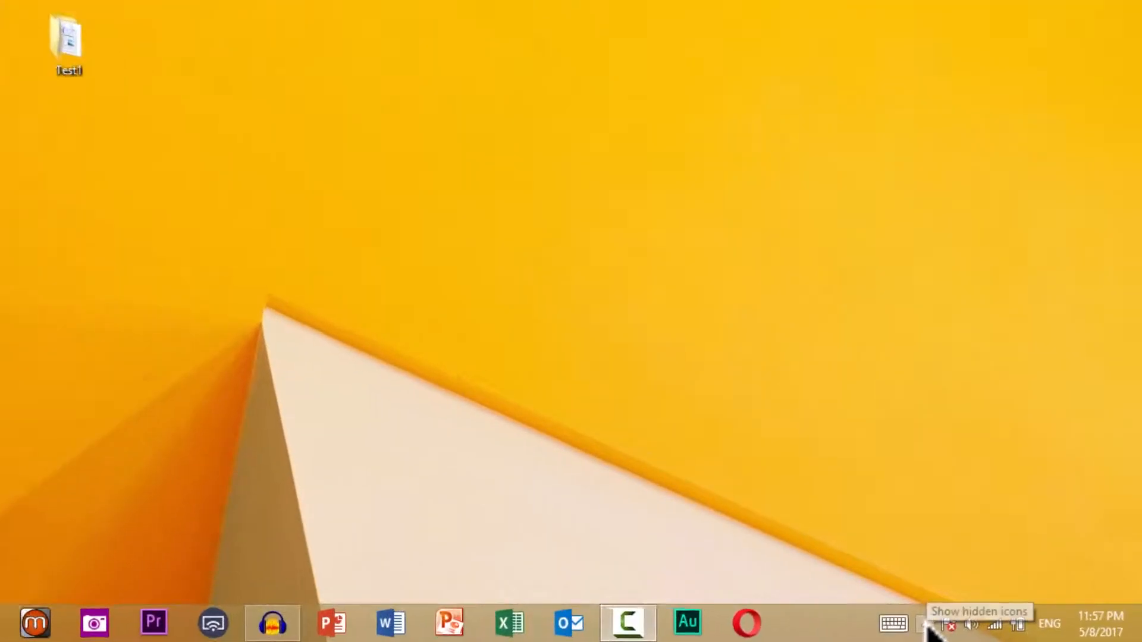
# - Check the hidden tray icons, select Test1, and view the four JPG photos in Test
pyautogui.click(925, 624)
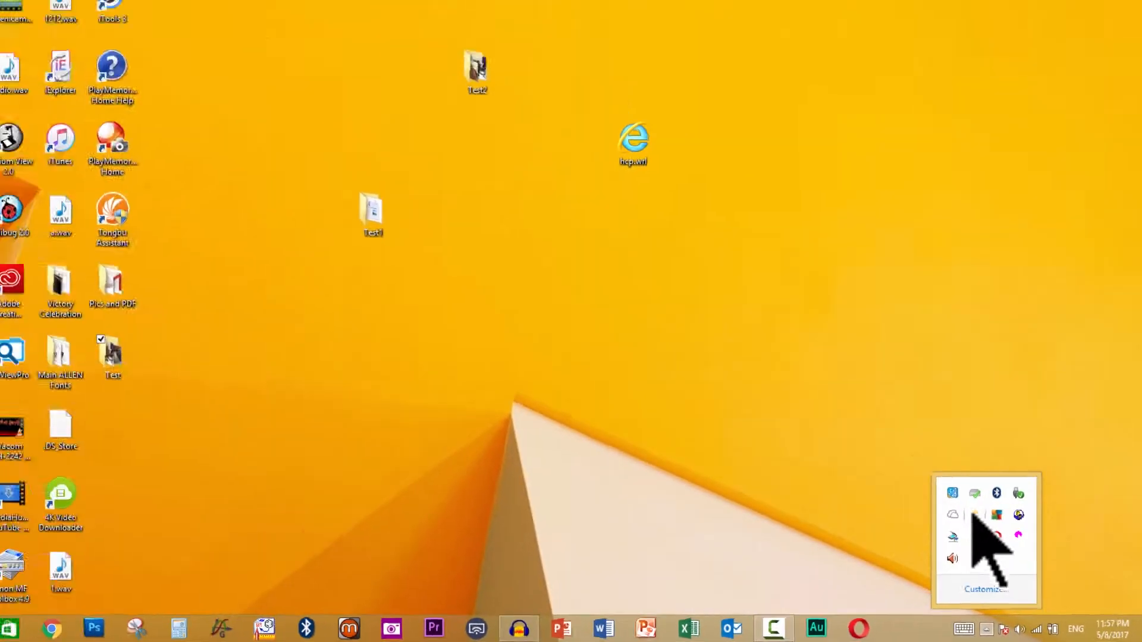
pyautogui.click(924, 536)
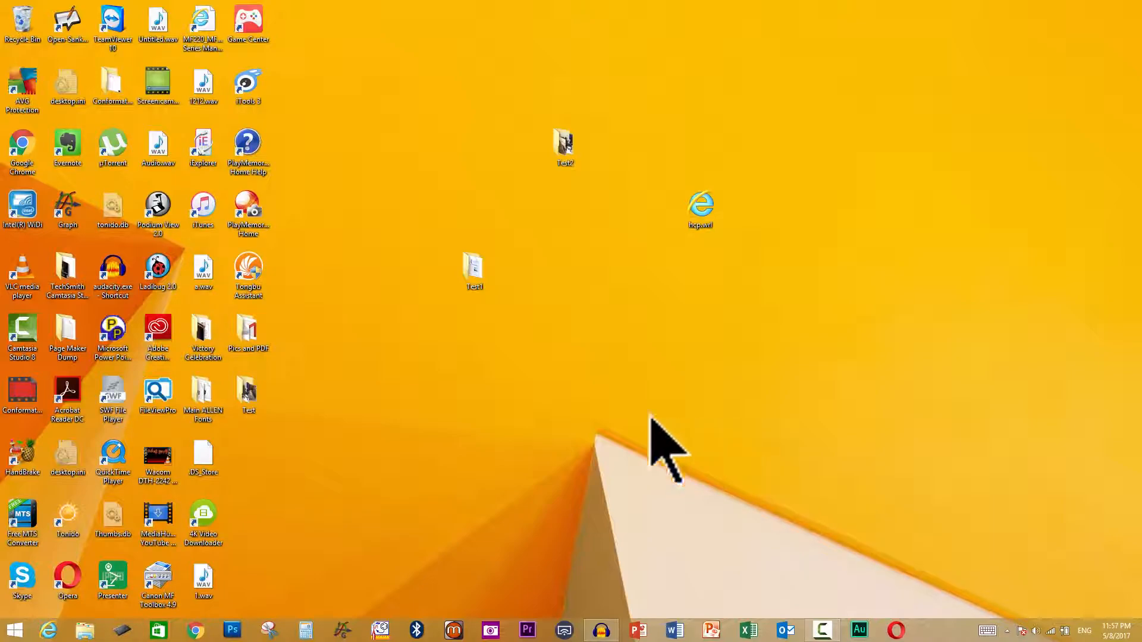
pyautogui.click(482, 270)
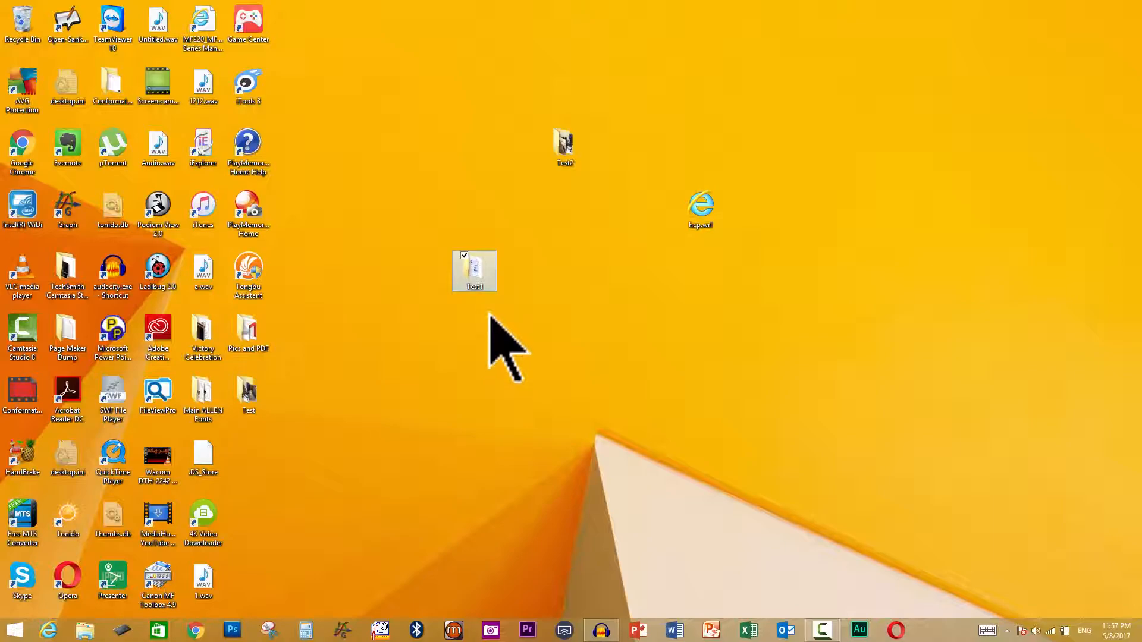
pyautogui.doubleClick(247, 390)
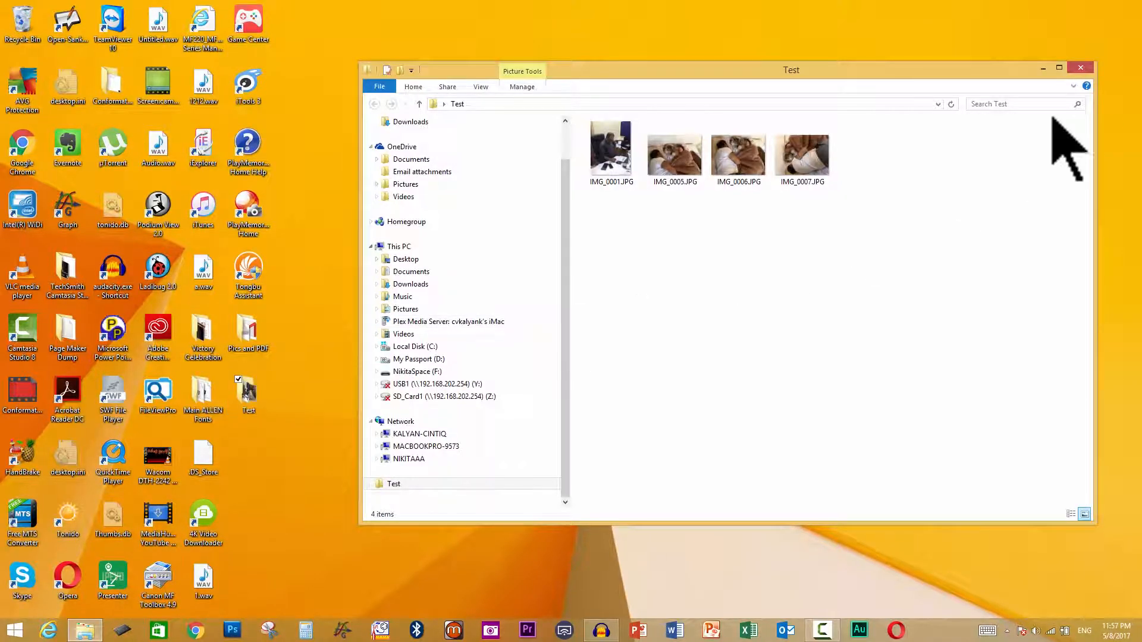
pyautogui.click(1082, 69)
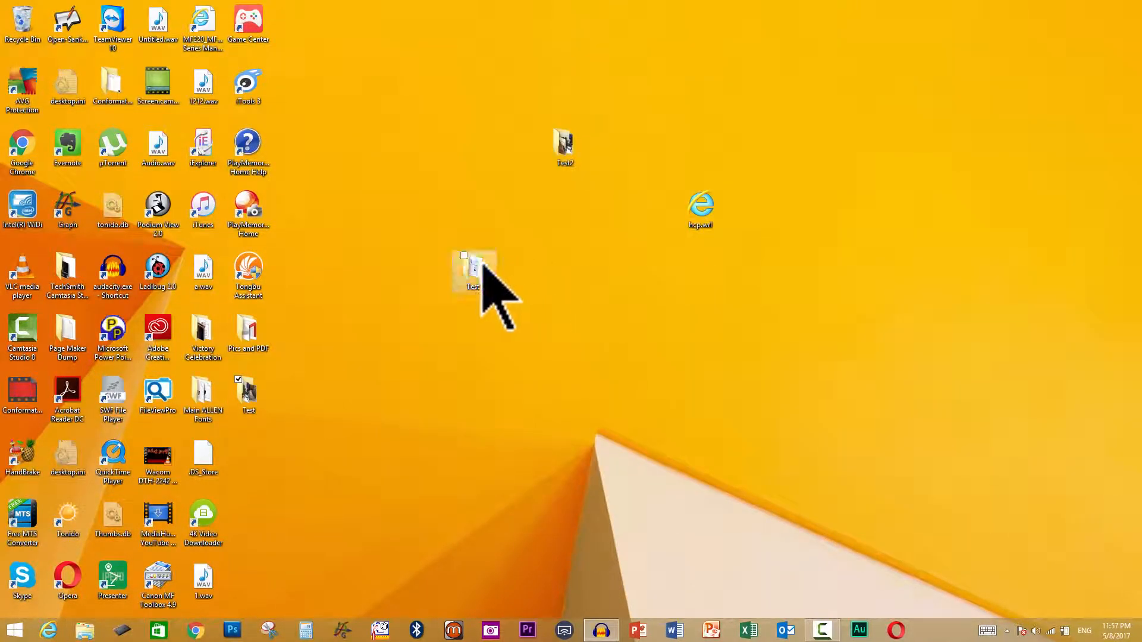
# - Delete the Test1 folder from the desktop, then recheck the Test folder and close it
pyautogui.rightClick(477, 272)
pyautogui.click(351, 570)
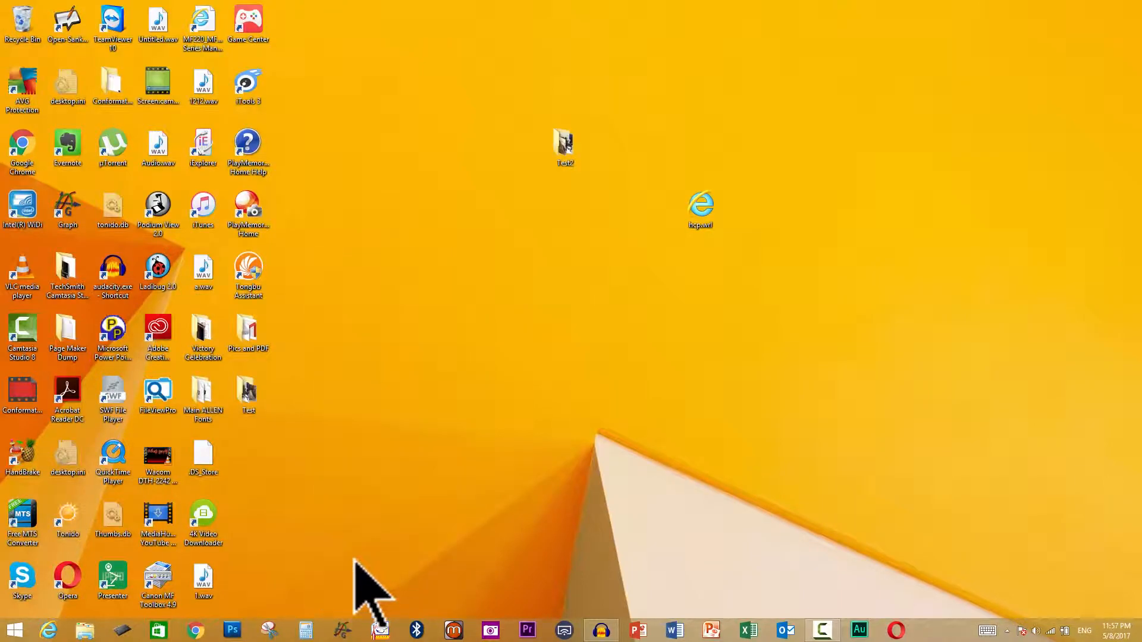
pyautogui.doubleClick(256, 396)
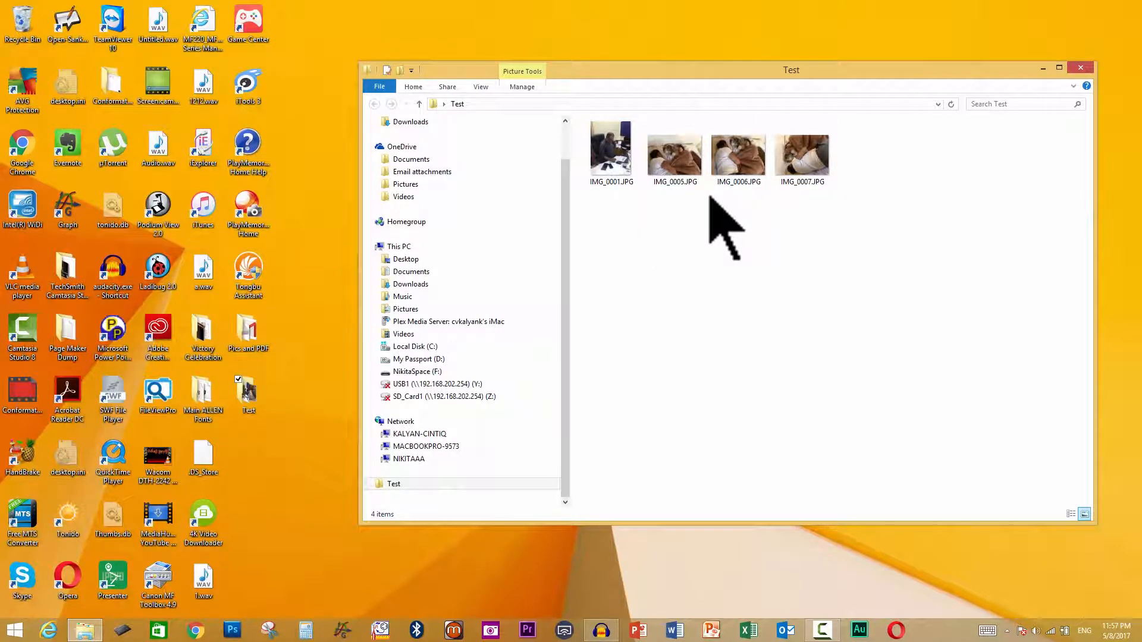
pyautogui.click(1081, 68)
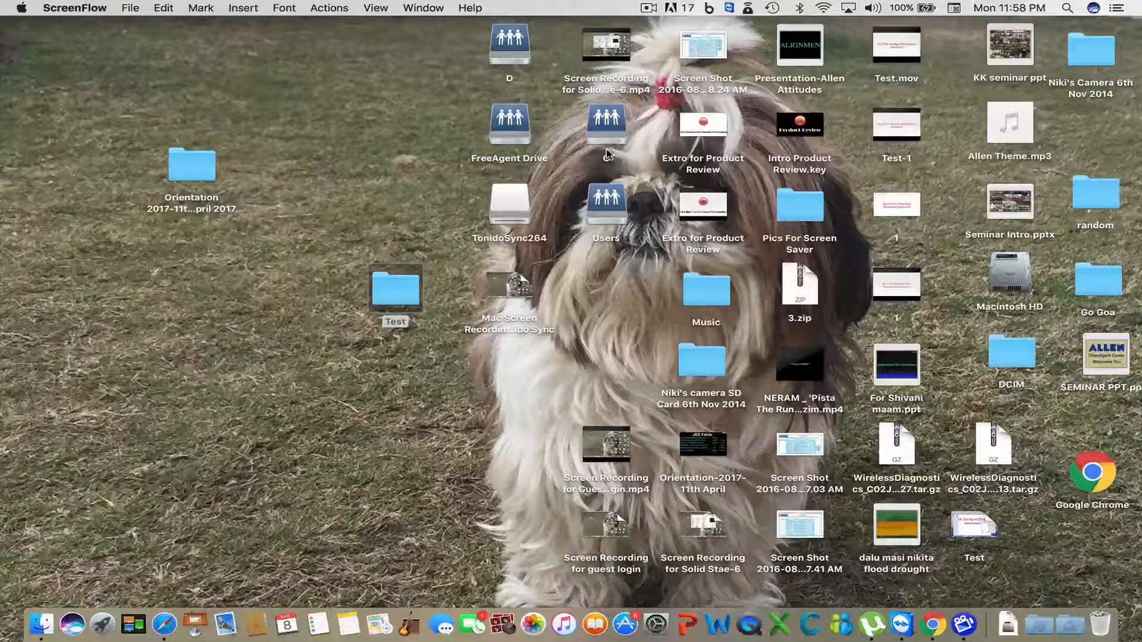
# - Move all four JPG photos, from IMG_0007.JPG up, in the Mac's Test folder to the Trash
pyautogui.click(386, 280)
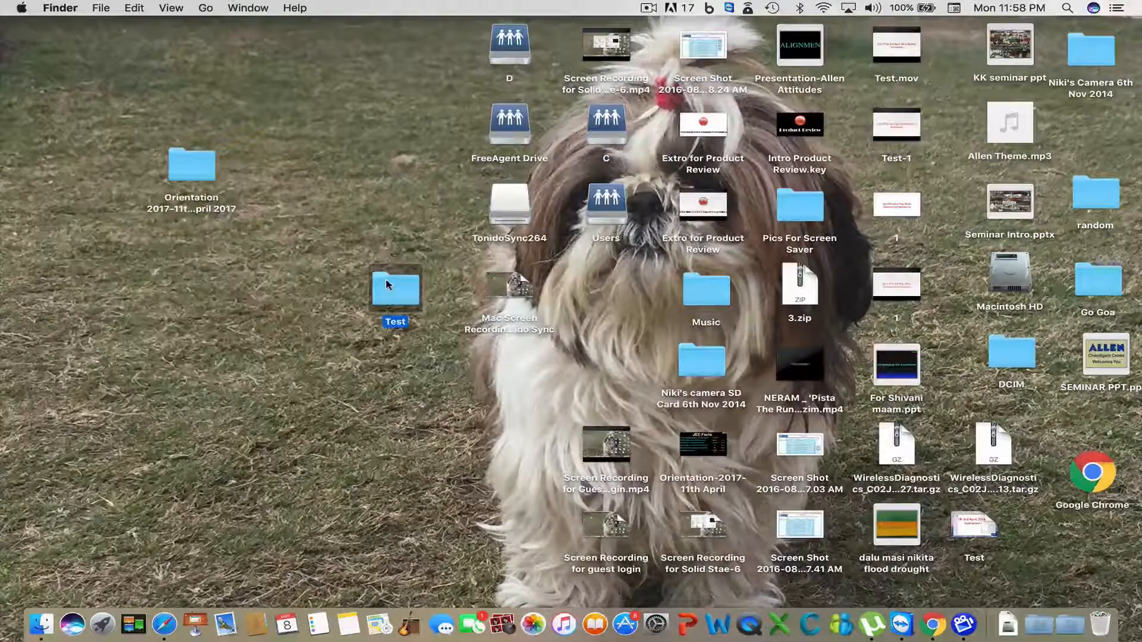
pyautogui.doubleClick(386, 285)
pyautogui.click(379, 178)
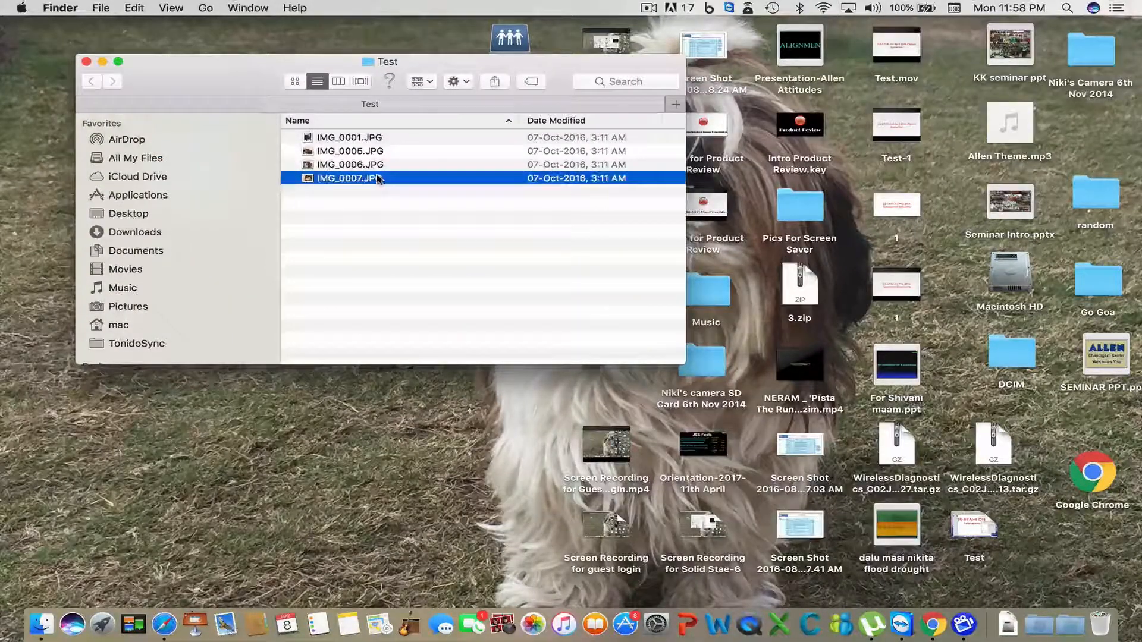
pyautogui.hotkey('shift', 'Up')
pyautogui.hotkey('shift', 'Up')
pyautogui.hotkey('shift', 'Up')
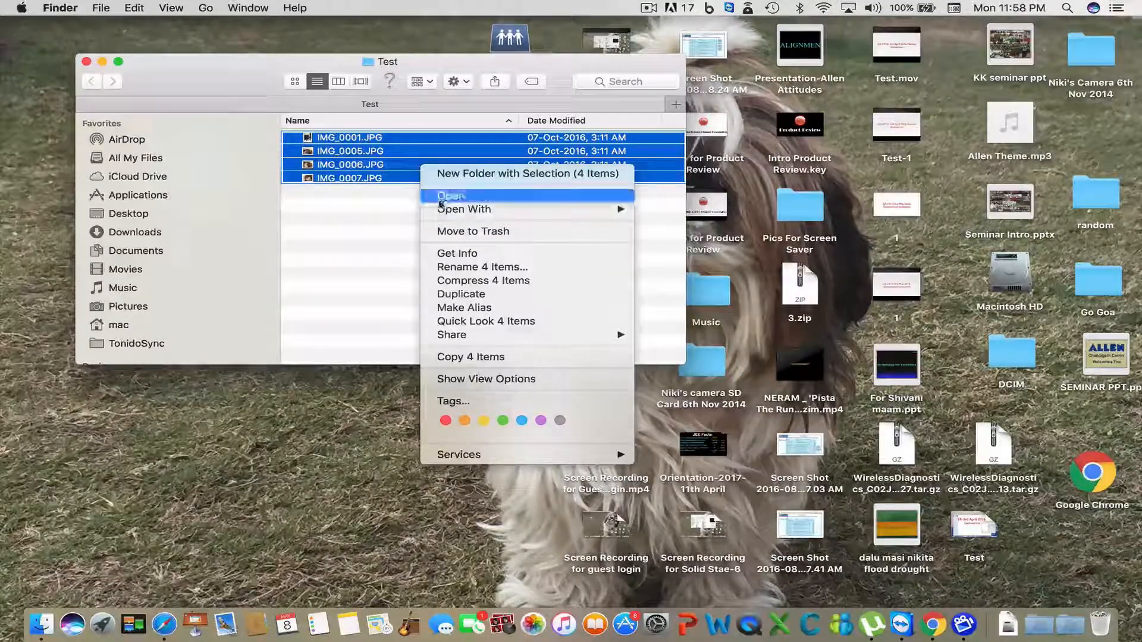
pyautogui.click(447, 232)
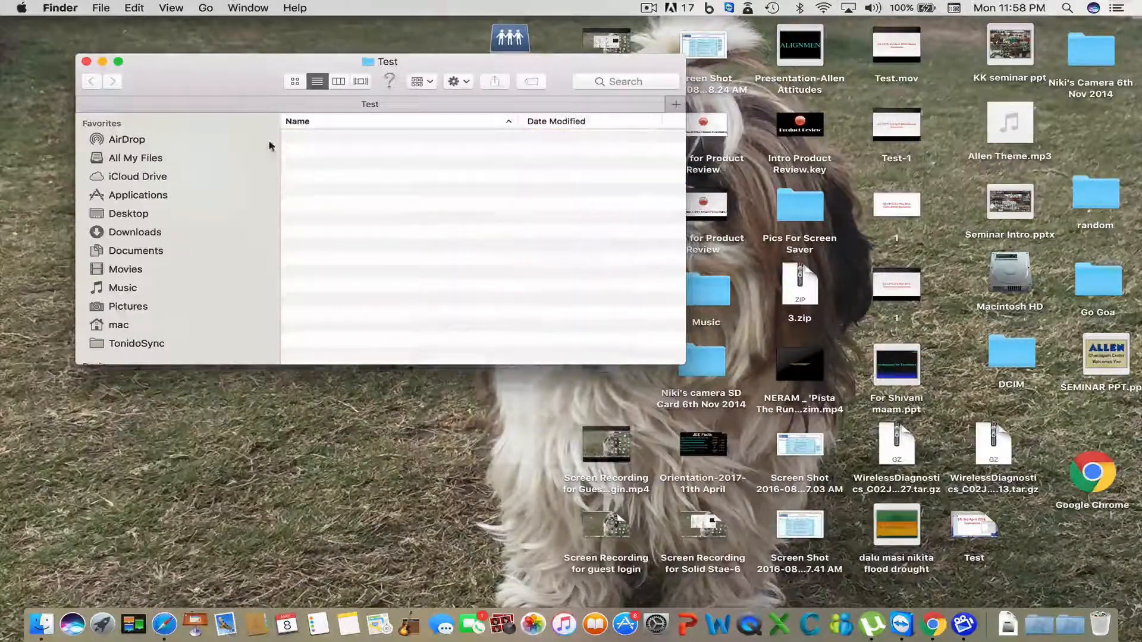
# - Reopen the Mac's Test folder to confirm it is empty, then close it
pyautogui.click(86, 63)
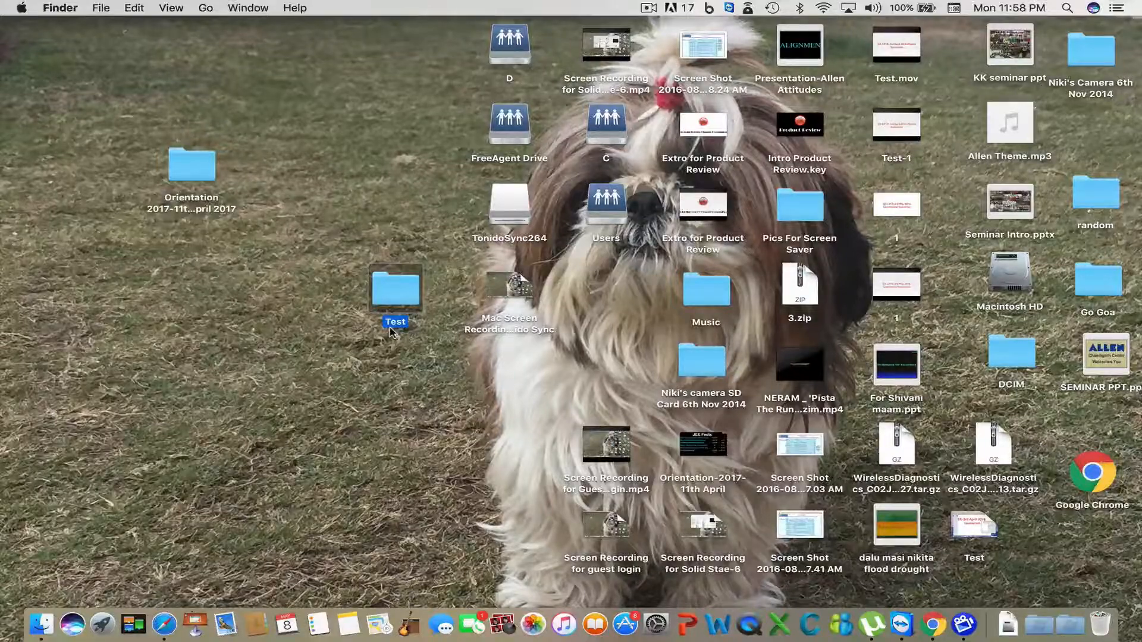
pyautogui.doubleClick(411, 303)
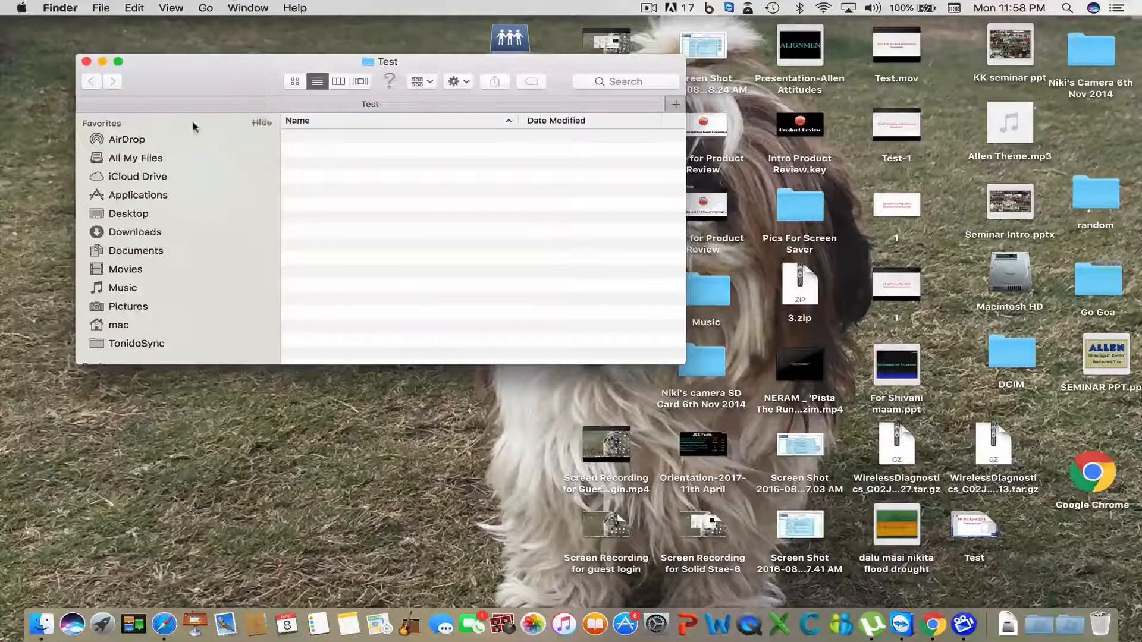
pyautogui.click(86, 61)
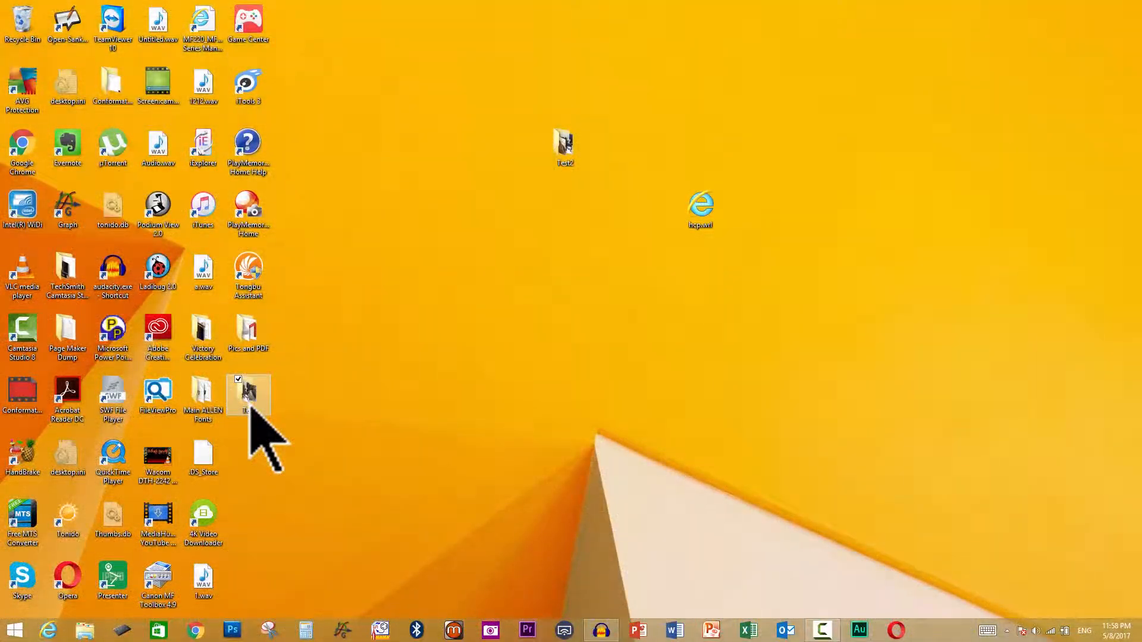
pyautogui.doubleClick(248, 395)
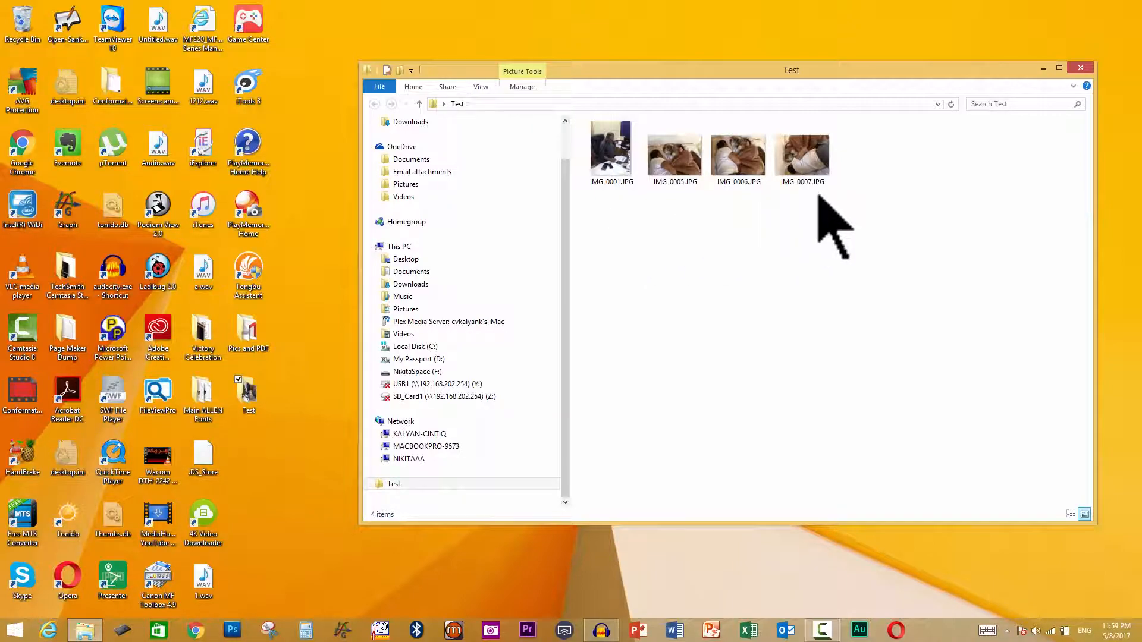
pyautogui.click(1079, 67)
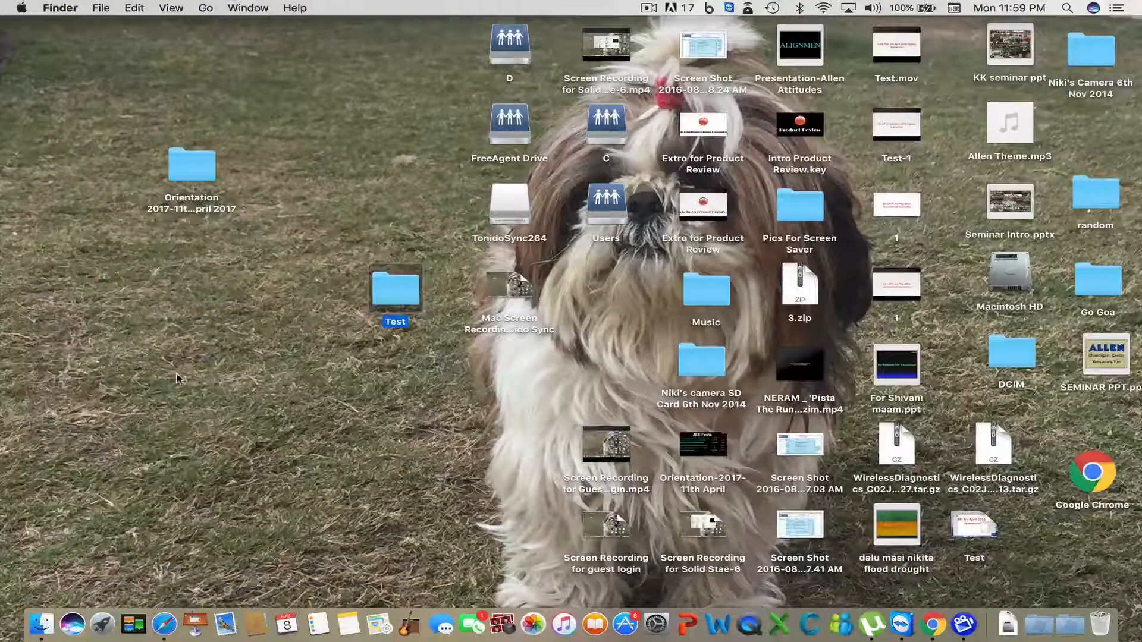
pyautogui.click(178, 379)
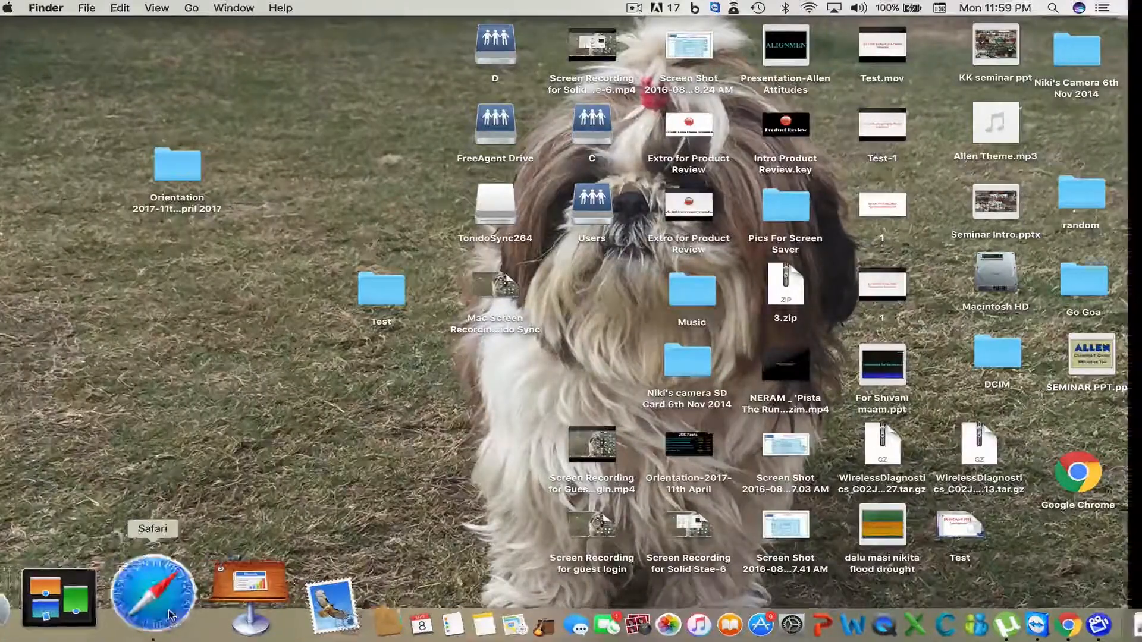
# - Go back in Safari to Google's home page and search for 'tonido sync download'
pyautogui.click(154, 595)
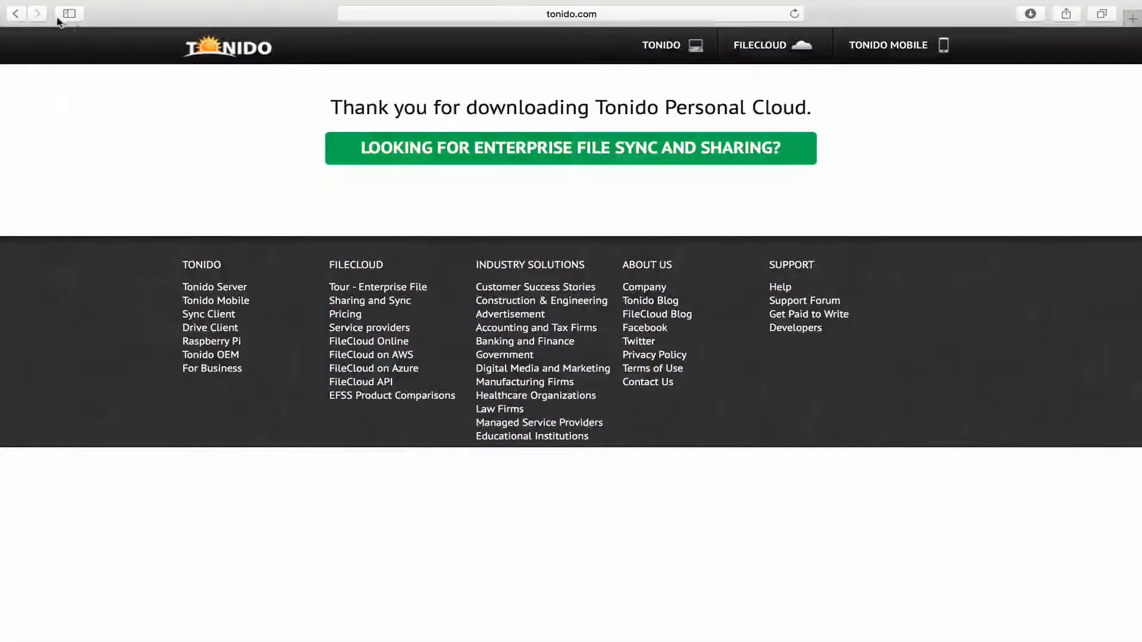
pyautogui.click(17, 14)
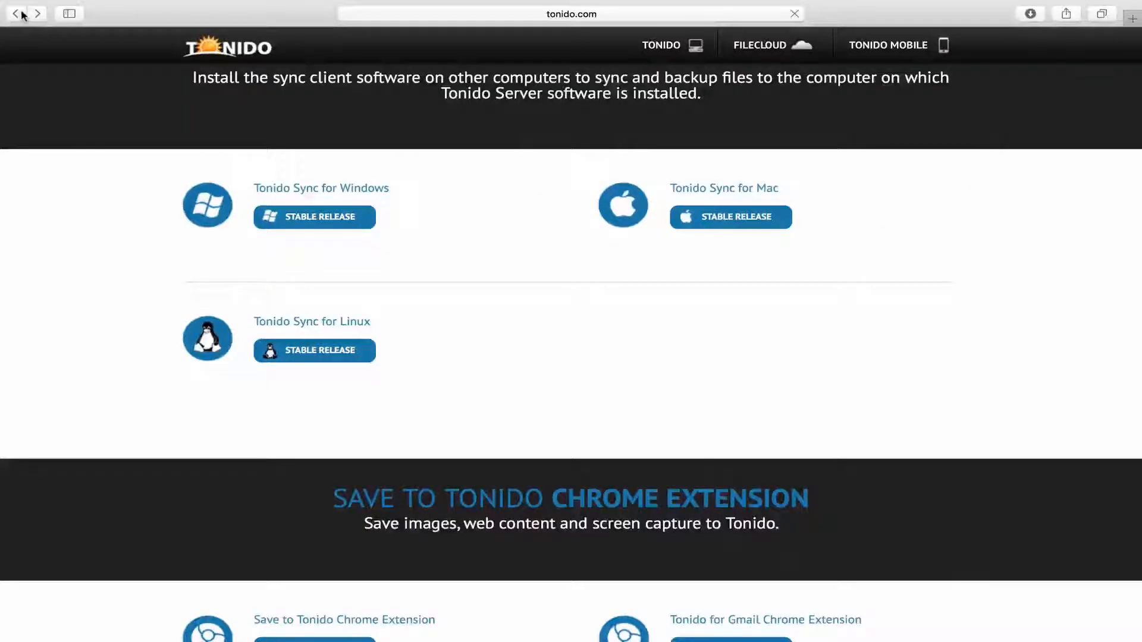
pyautogui.click(18, 13)
pyautogui.click(18, 13)
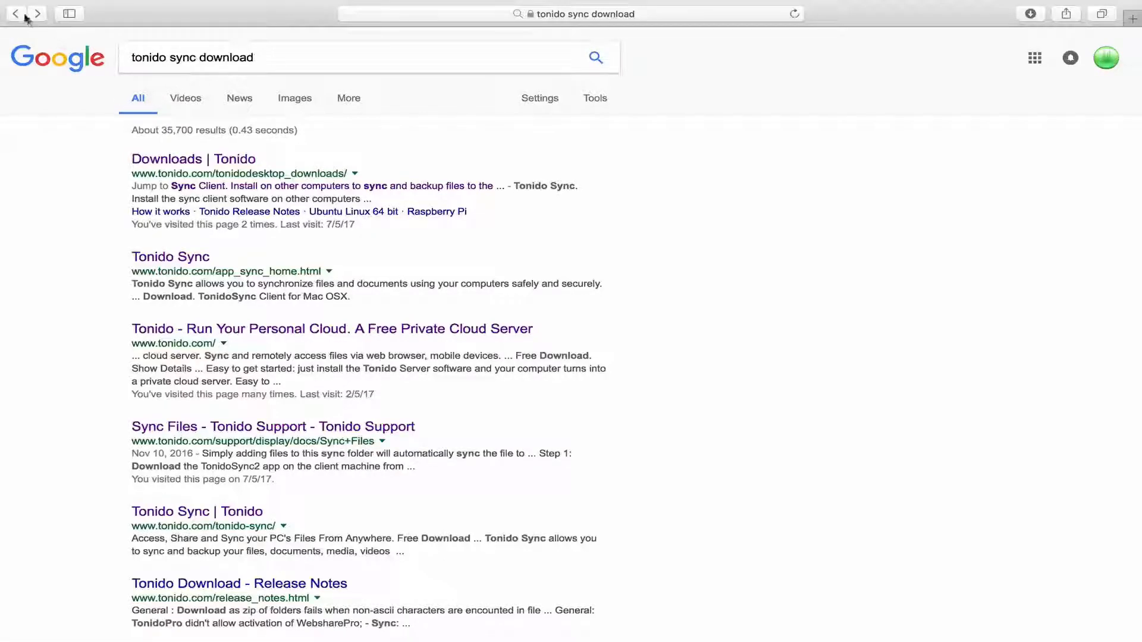
pyautogui.click(17, 14)
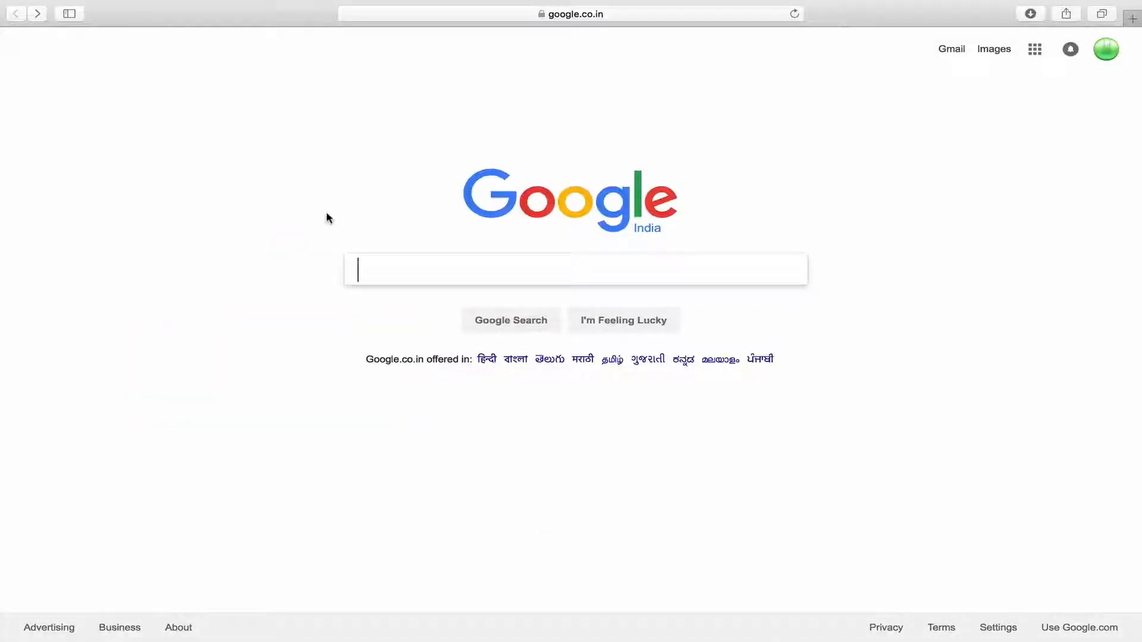
pyautogui.write('toni')
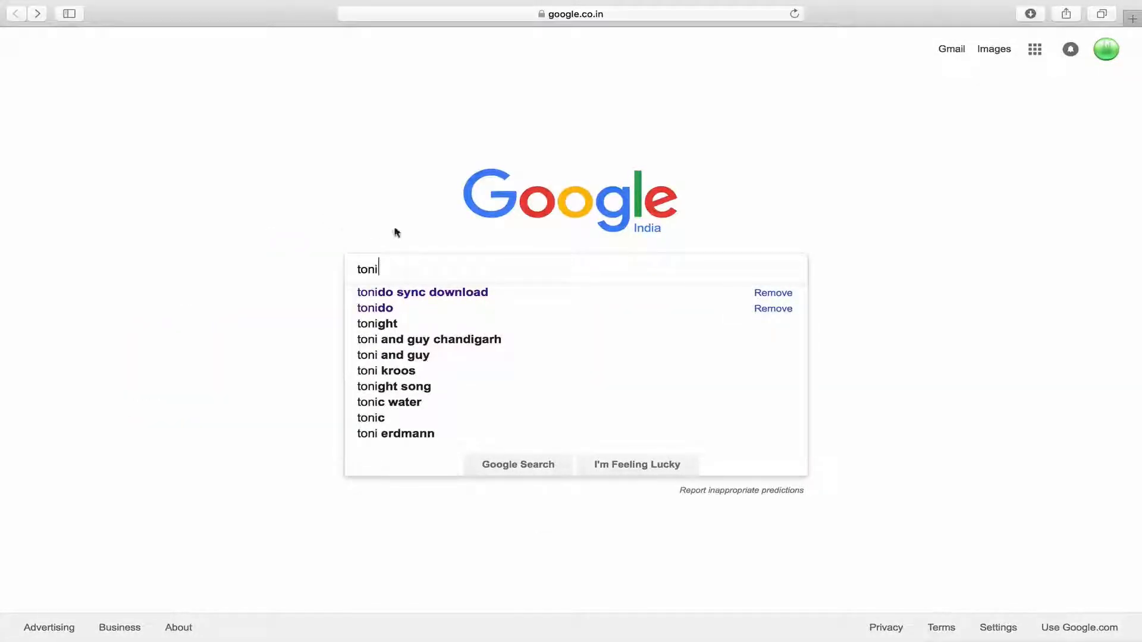
pyautogui.click(415, 294)
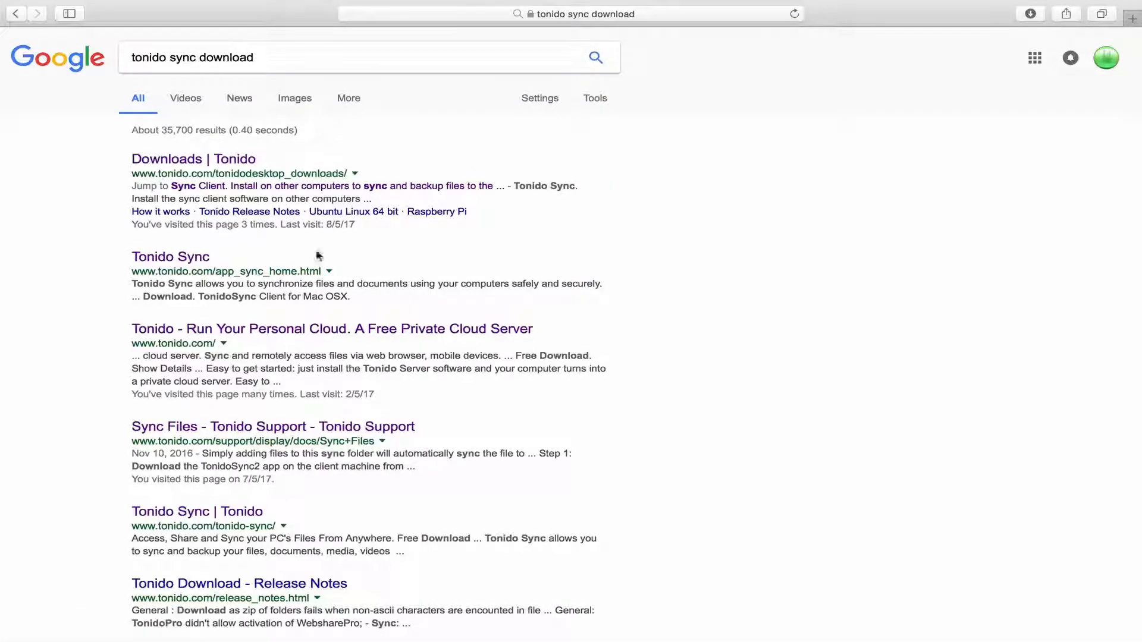
# - Download the Tonido Sync for Mac Stable Release from Tonido's Sync Client downloads and return to the desktop
pyautogui.click(199, 159)
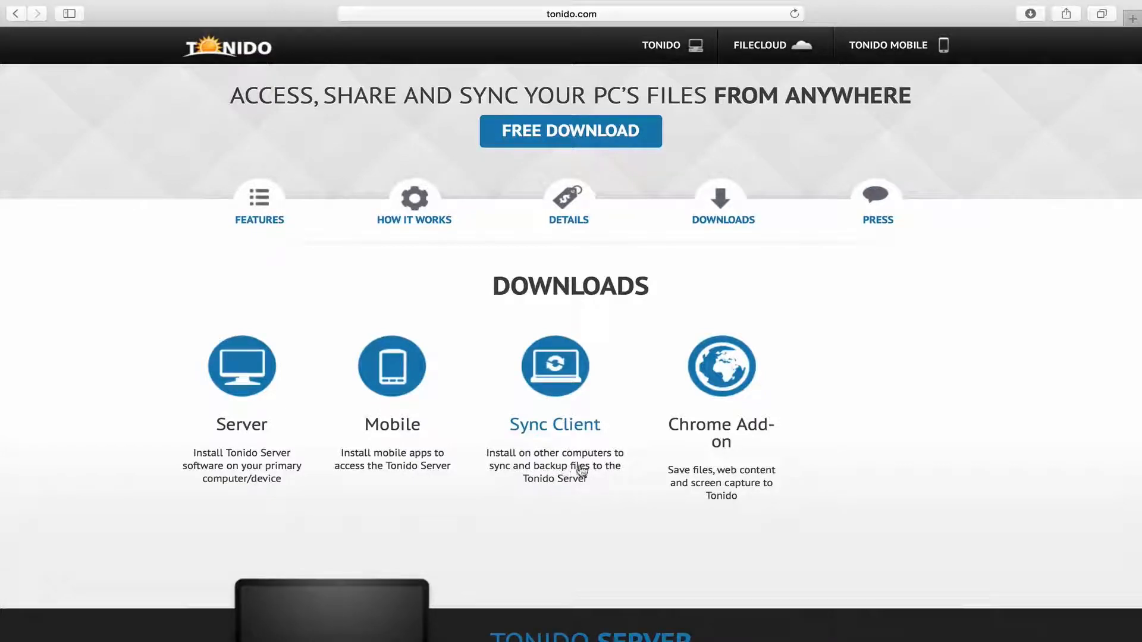
pyautogui.click(556, 367)
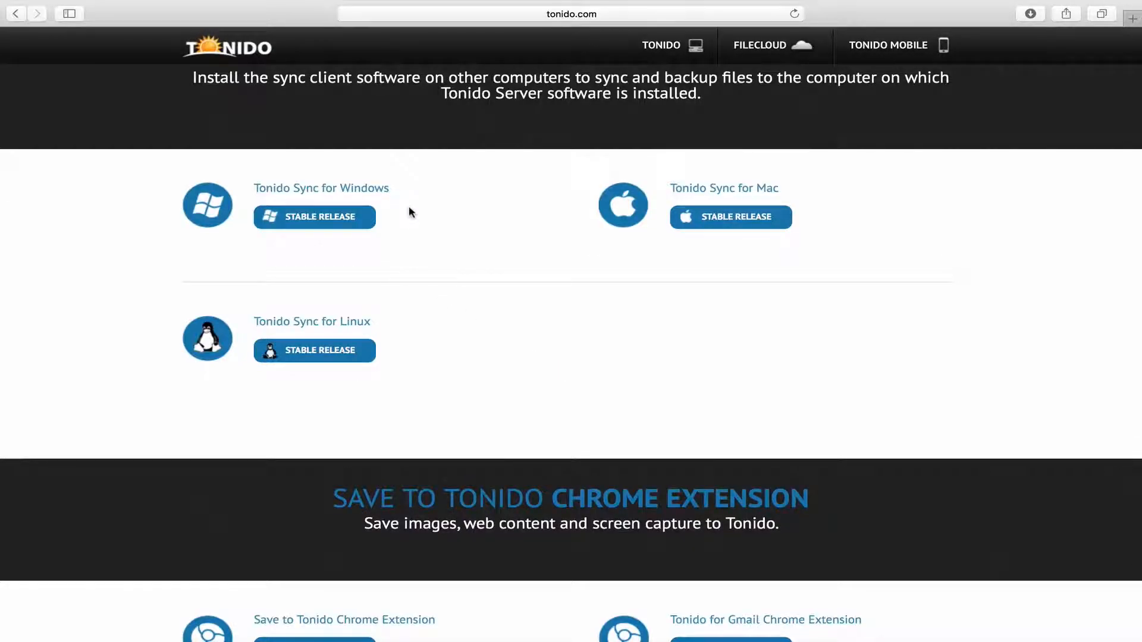
pyautogui.click(763, 220)
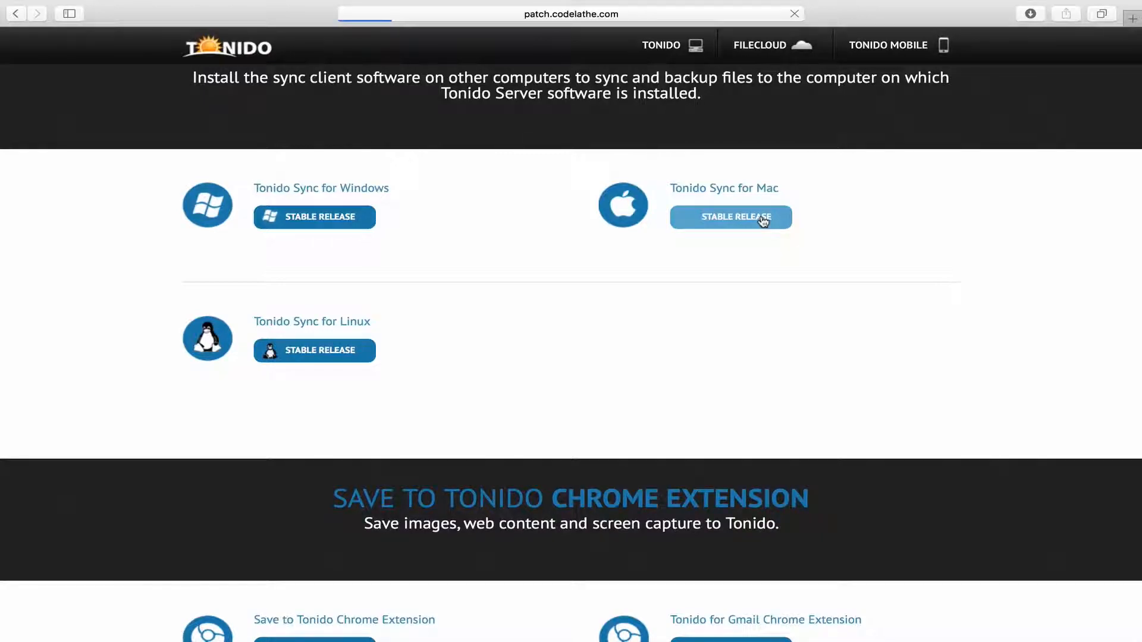
pyautogui.hotkey('ctrl', 'Left')
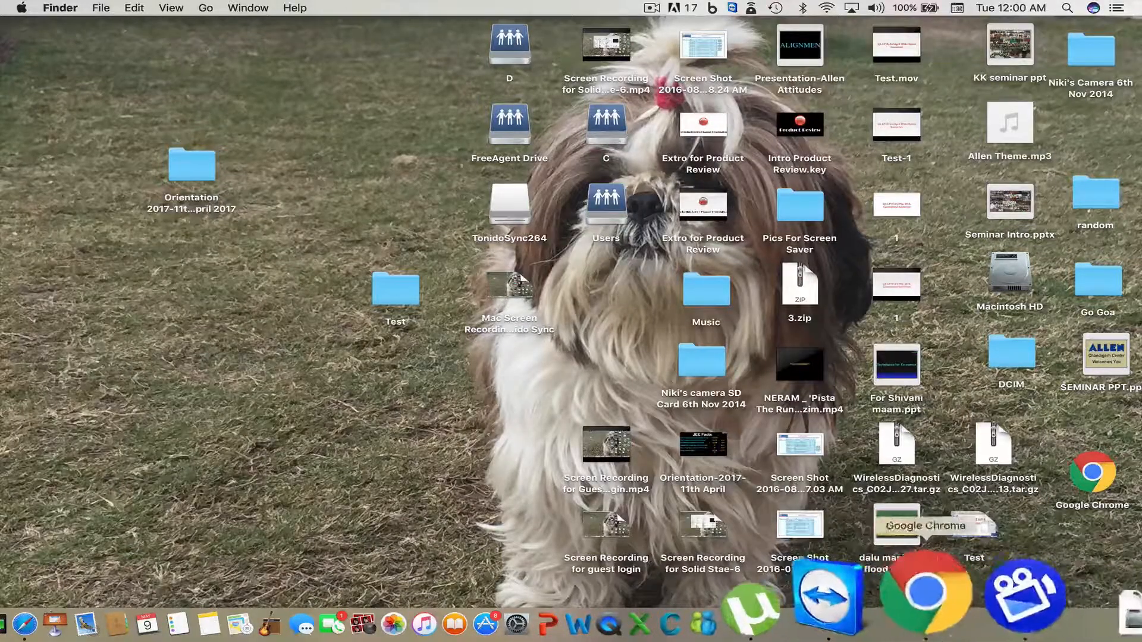
# - Open TonidoSync264.dmg, copy tonidosync2 into Applications, and close the installer window
pyautogui.click(1008, 624)
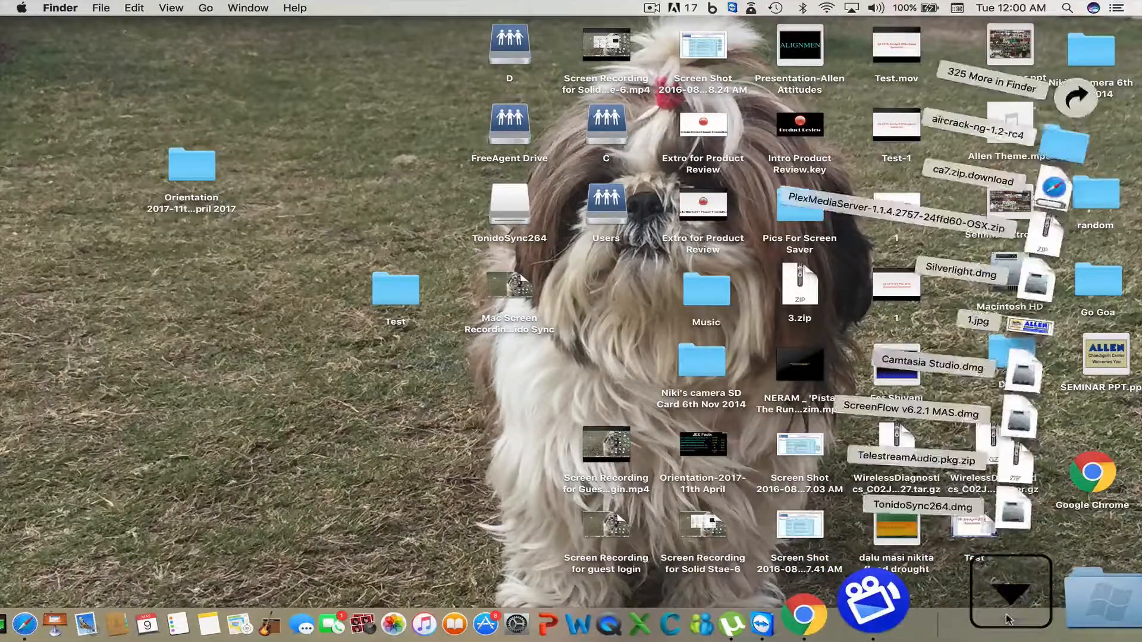
pyautogui.click(1047, 521)
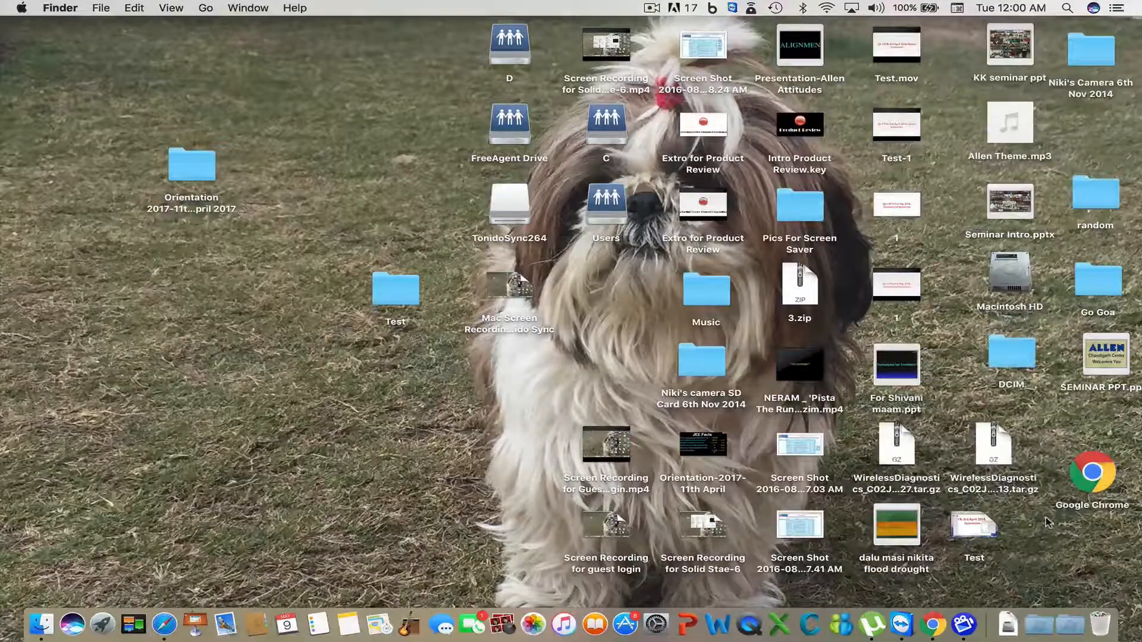
pyautogui.click(686, 163)
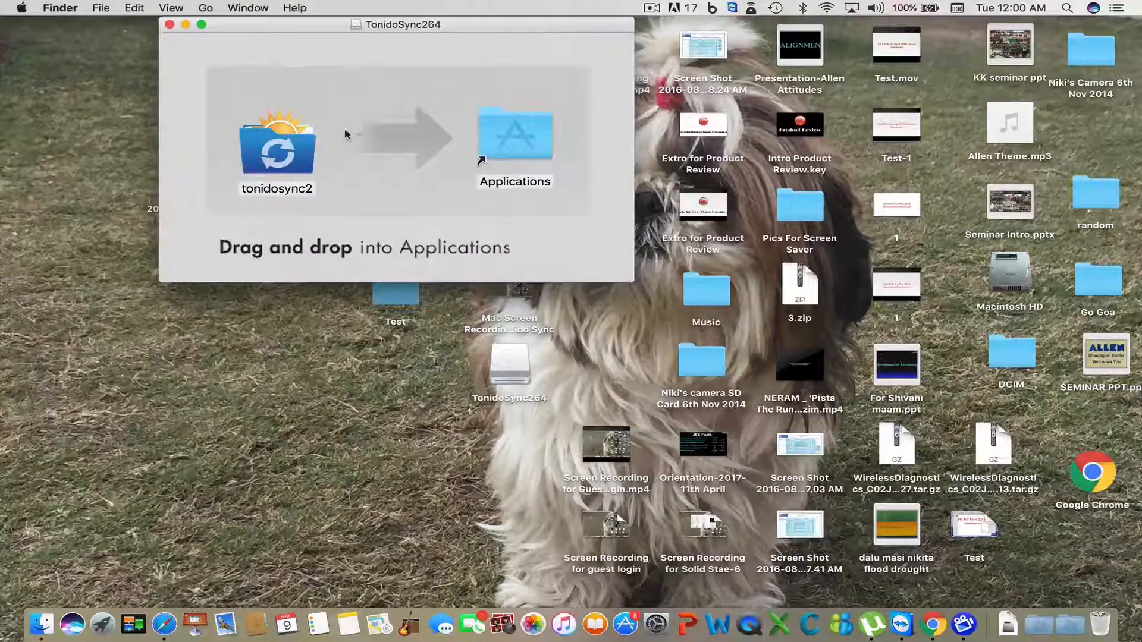
pyautogui.click(290, 161)
pyautogui.moveTo(290, 161); pyautogui.dragTo(526, 149)
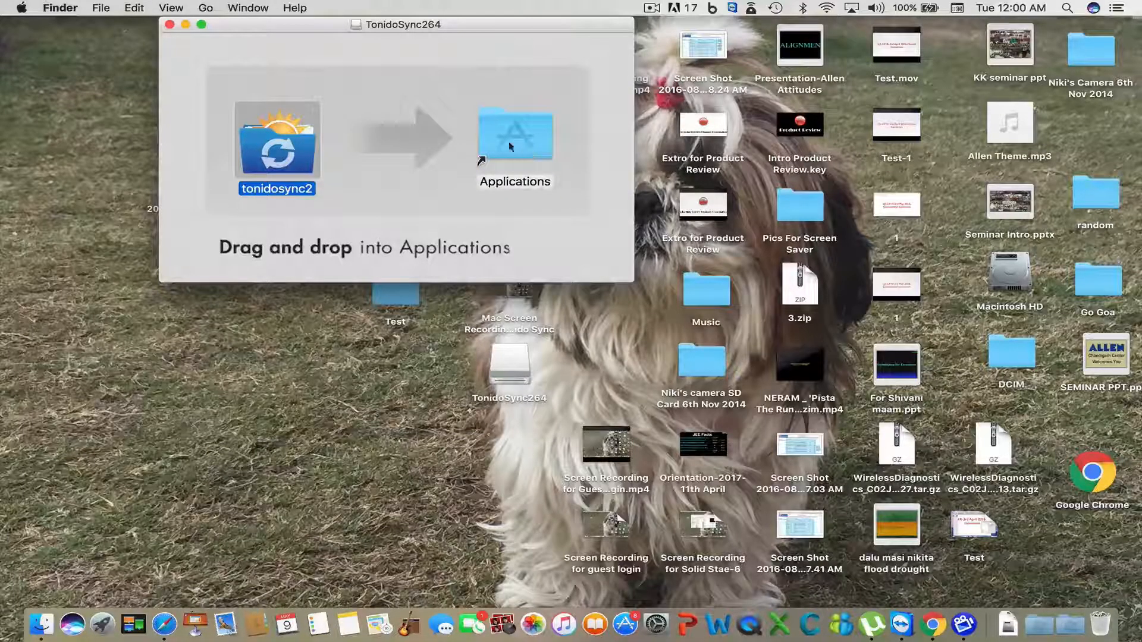
pyautogui.click(169, 24)
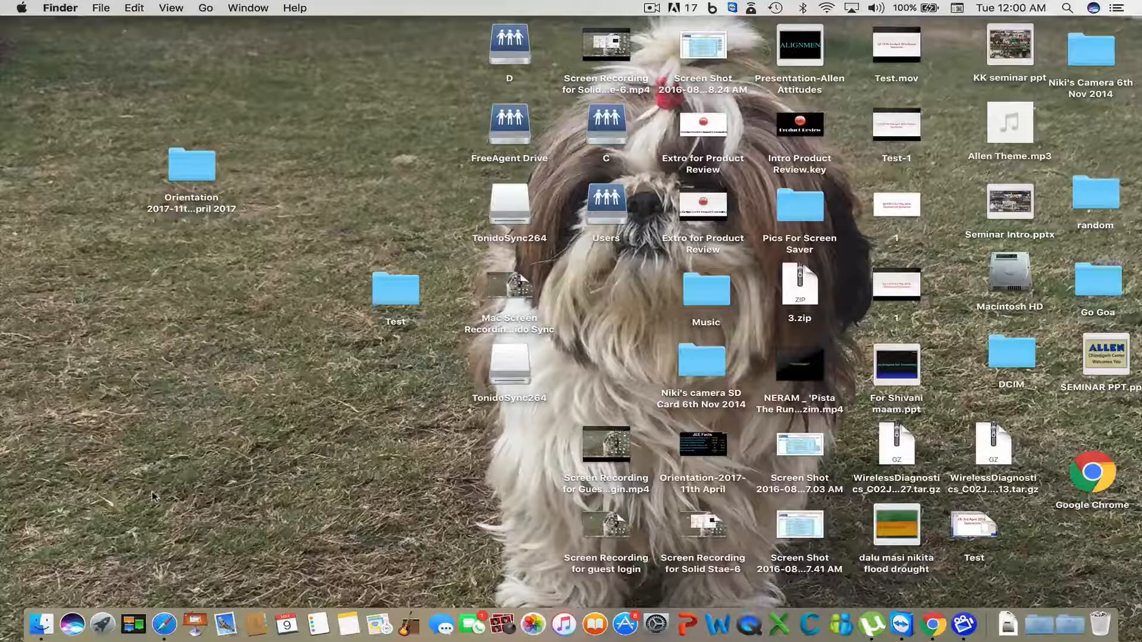
pyautogui.click(98, 613)
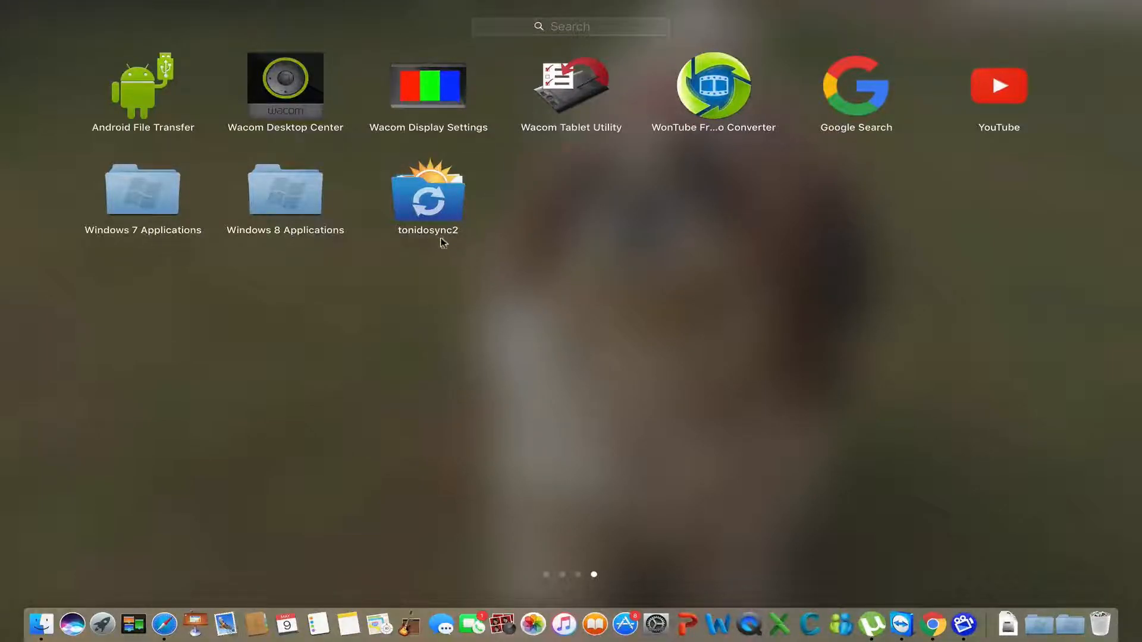
# - Launch tonidosync2 from Launchpad
pyautogui.click(435, 211)
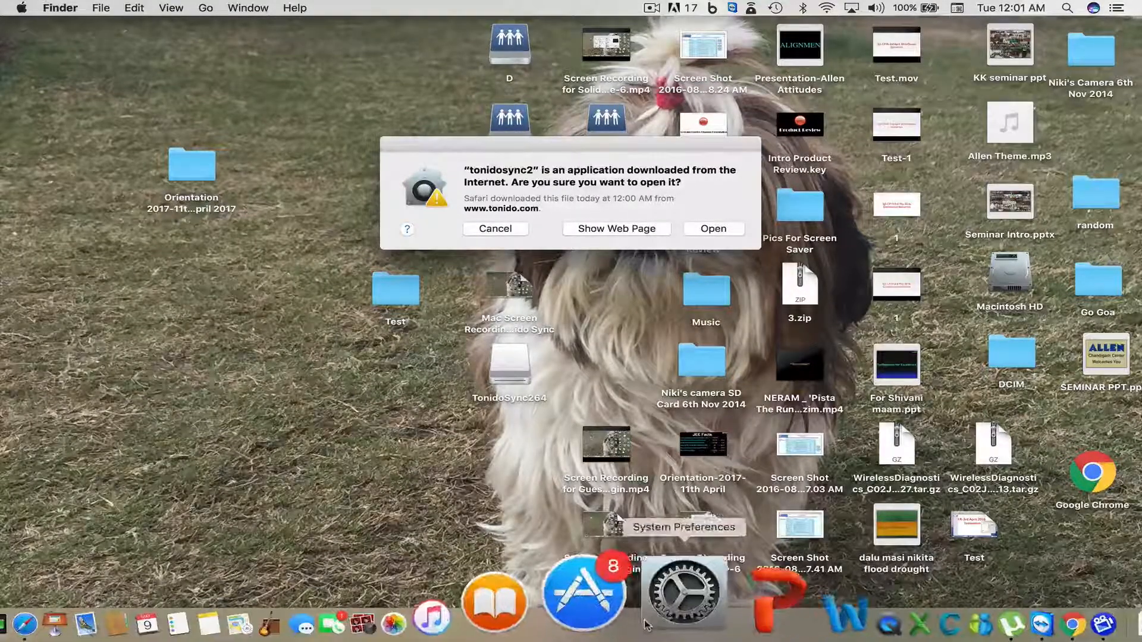
# - Review Security & Privacy in System Preferences, close it, and allow tonidosync2 to open
pyautogui.click(664, 613)
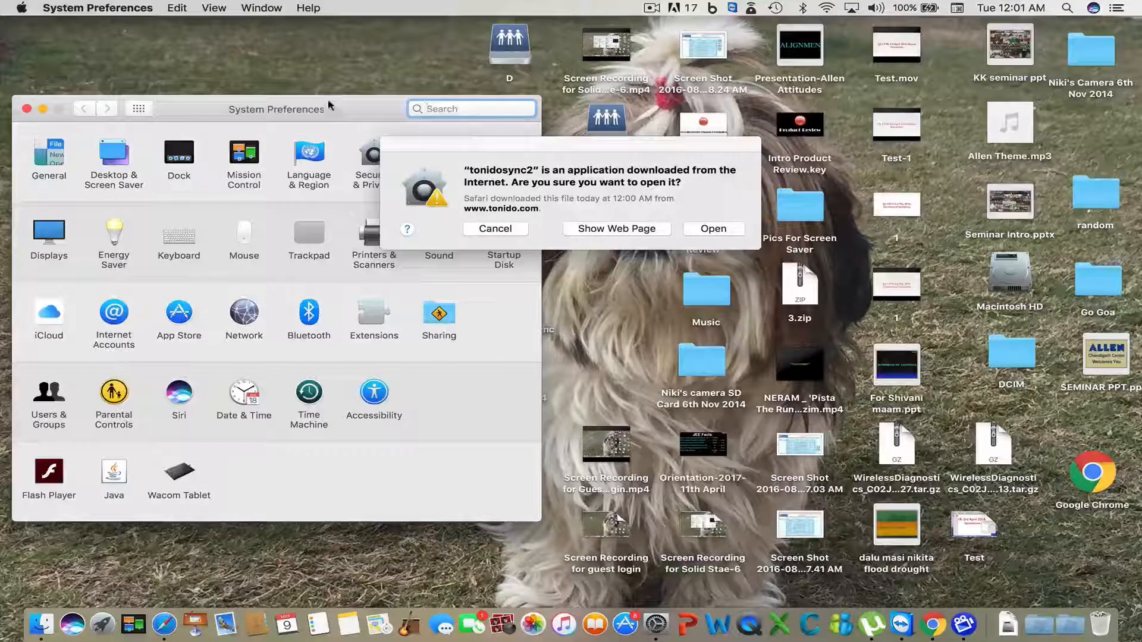
pyautogui.moveTo(322, 101); pyautogui.dragTo(309, 35)
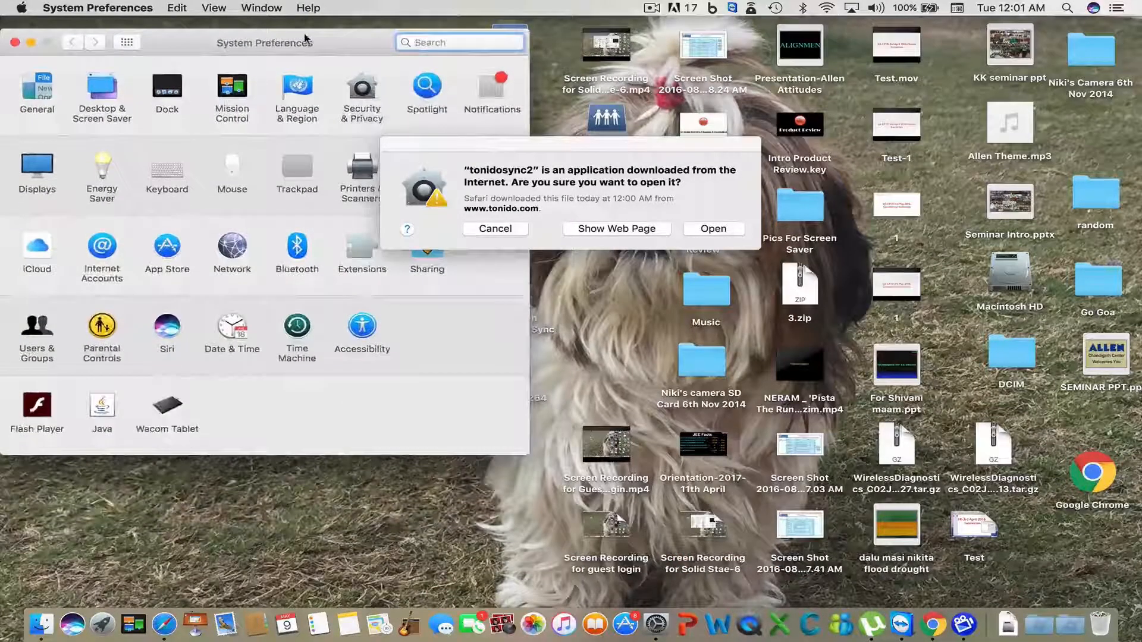
pyautogui.click(364, 90)
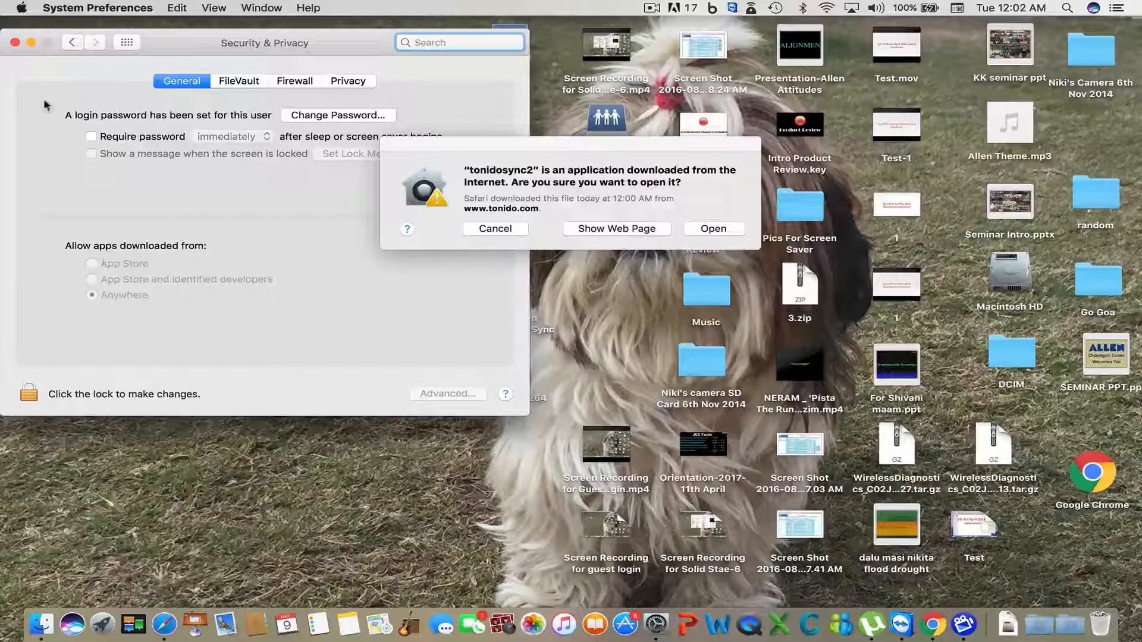
pyautogui.click(15, 42)
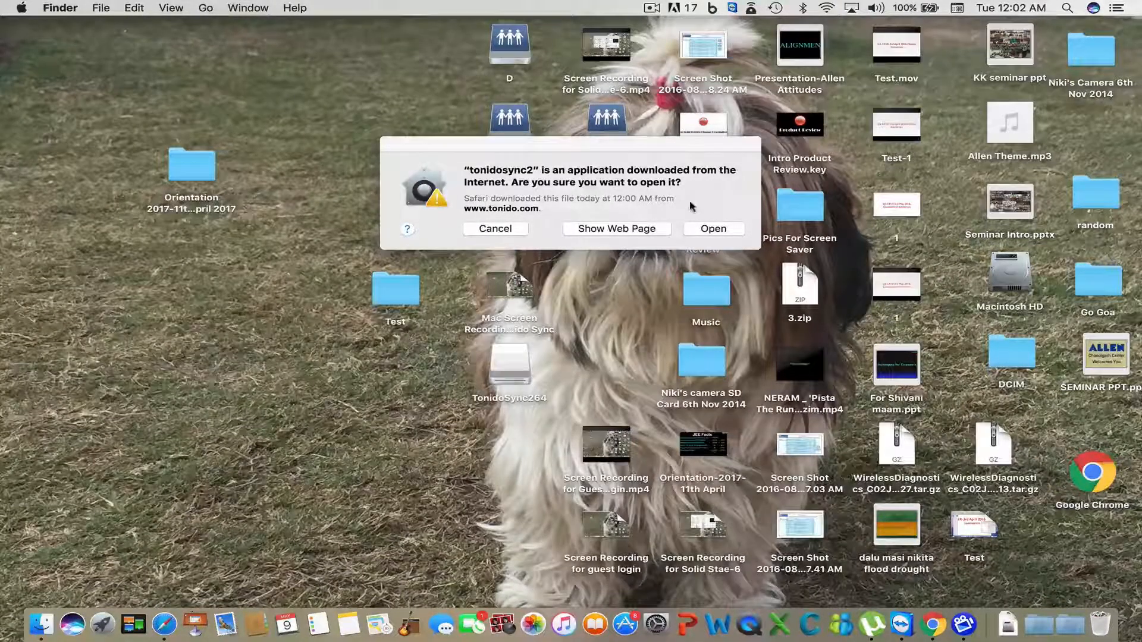
pyautogui.click(716, 230)
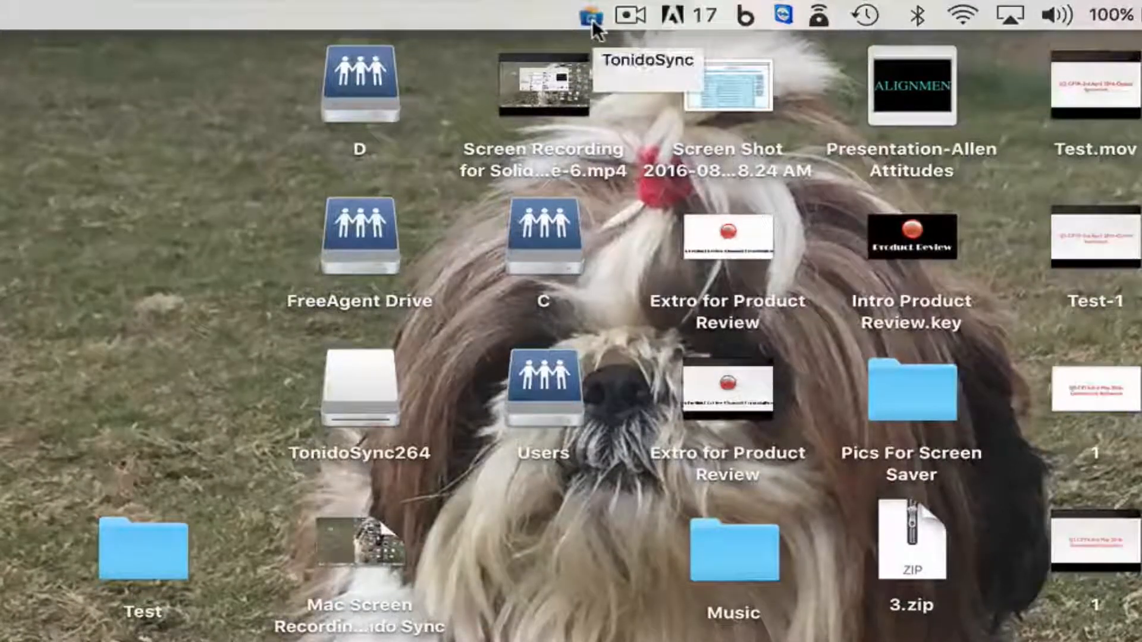
# - Open Tonido Sync's Account Settings from the menu-bar icon and log in to the server
pyautogui.click(592, 19)
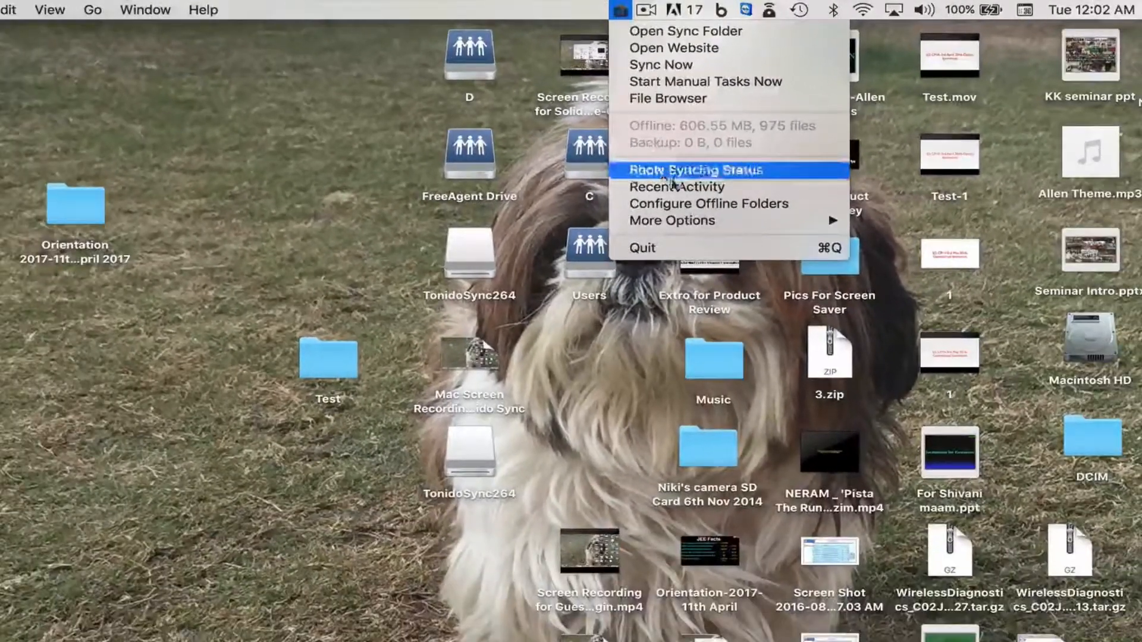
pyautogui.moveTo(709, 340)
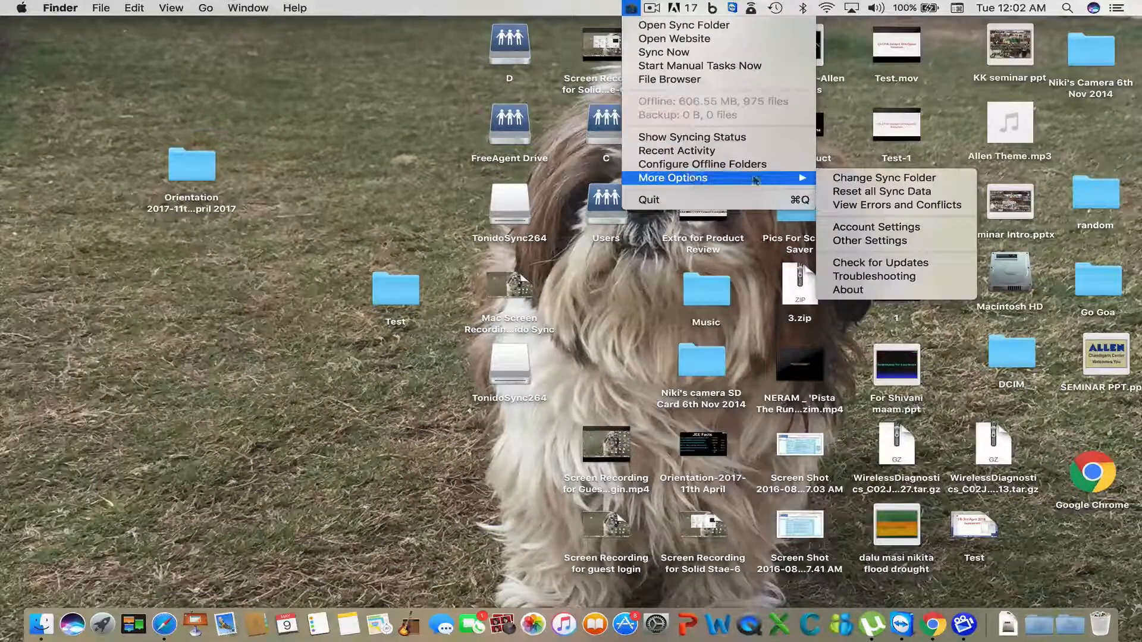
pyautogui.click(855, 228)
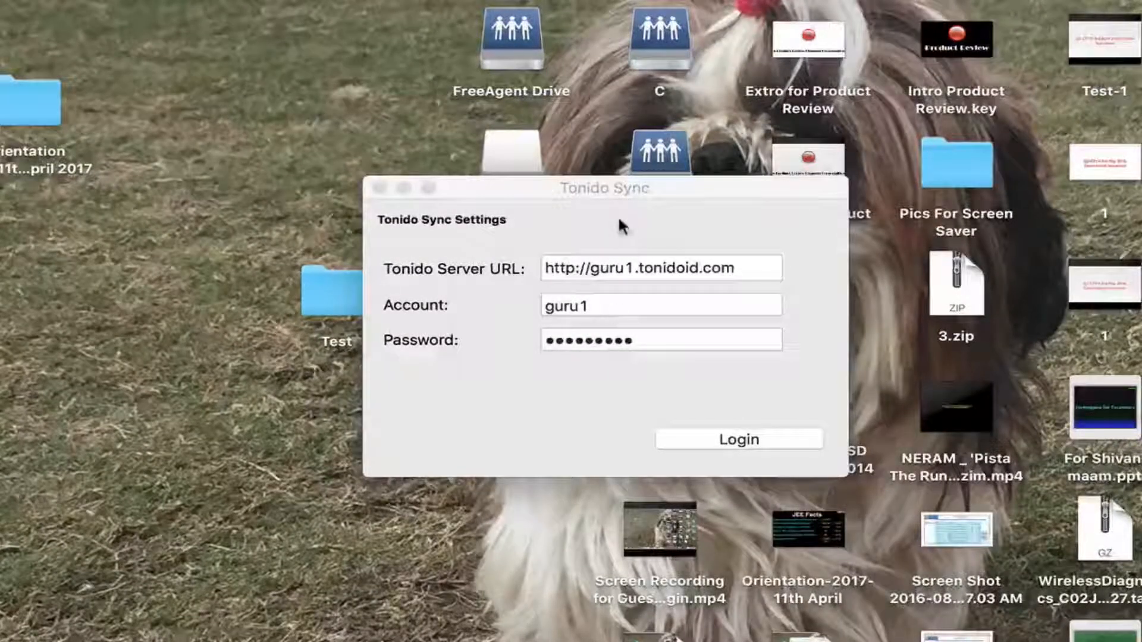
pyautogui.click(613, 189)
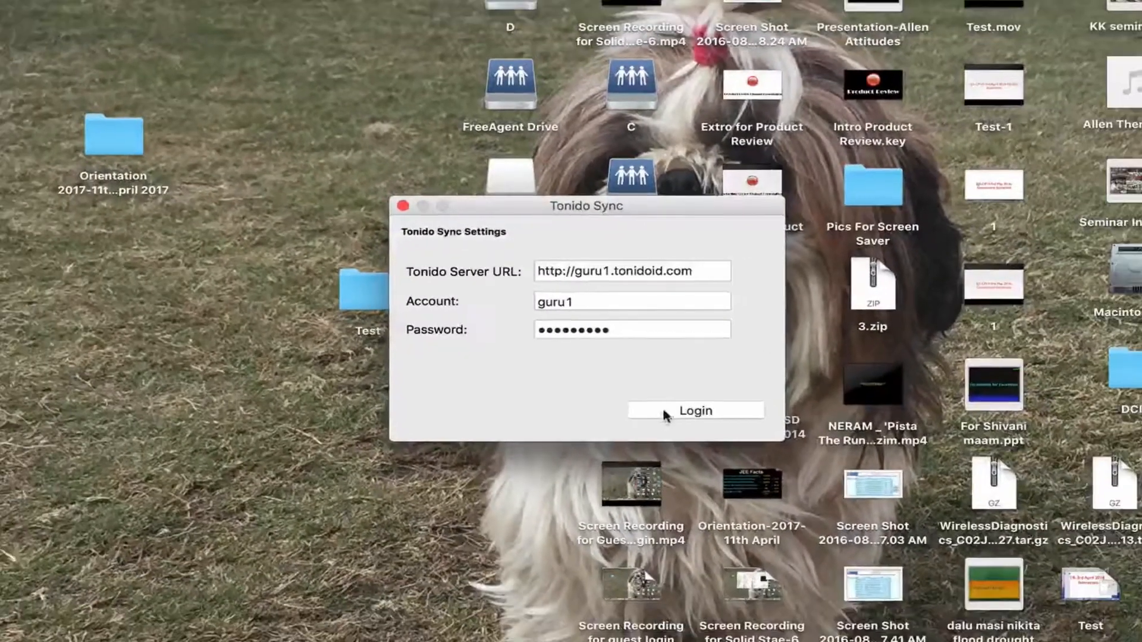
pyautogui.click(665, 415)
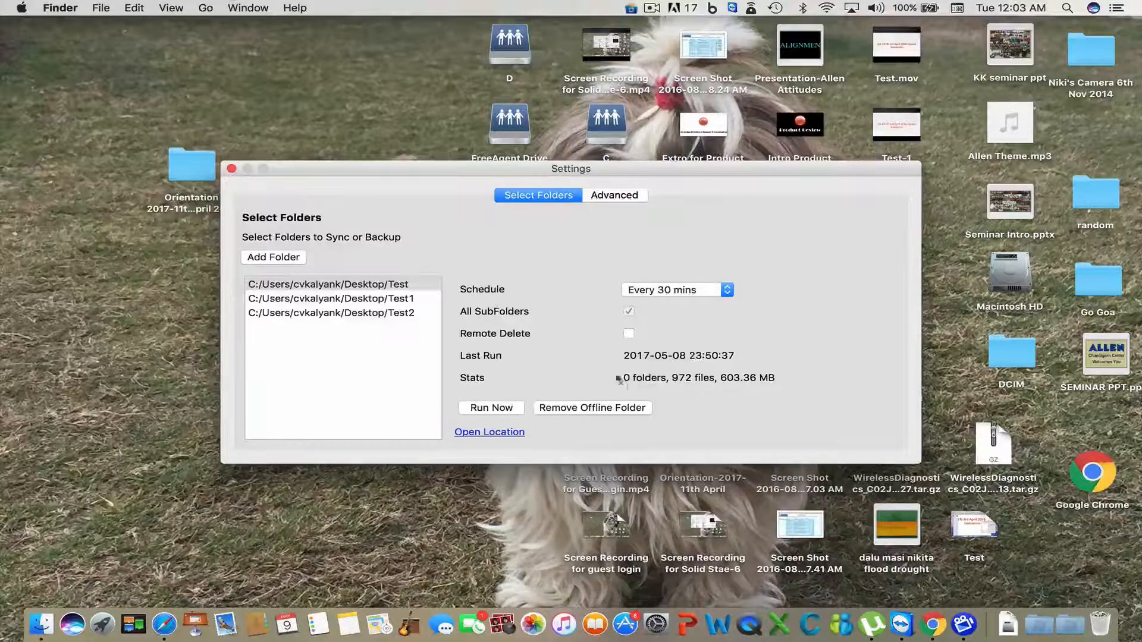
# - Remove the Test, Test1 and Test2 offline folders from Tonido Sync's synced list
pyautogui.click(413, 301)
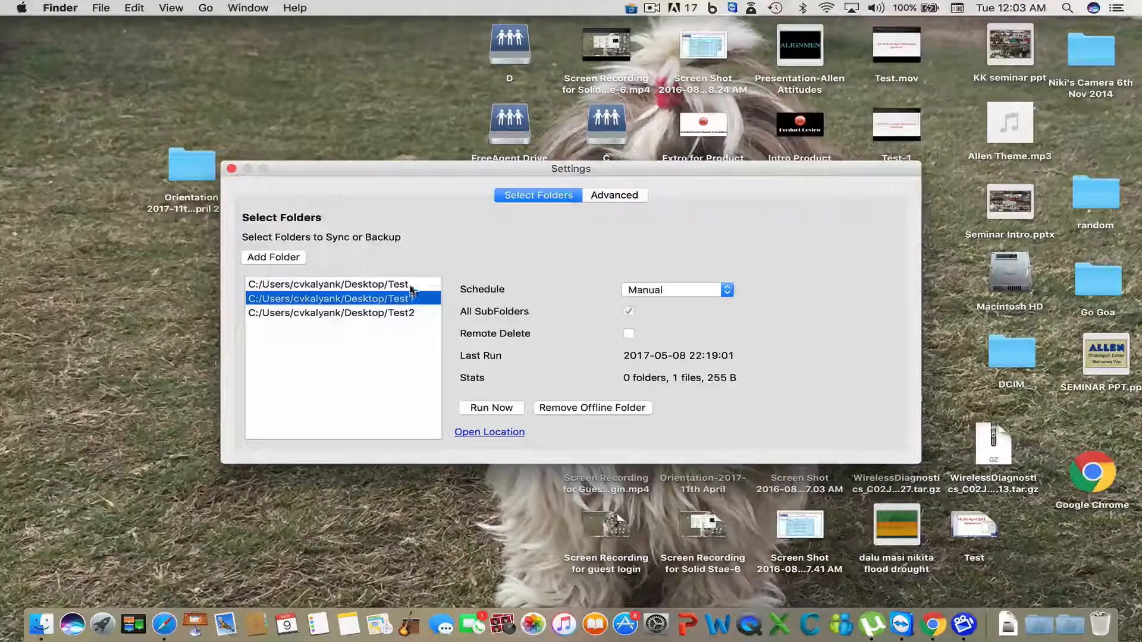
pyautogui.click(410, 285)
pyautogui.click(581, 407)
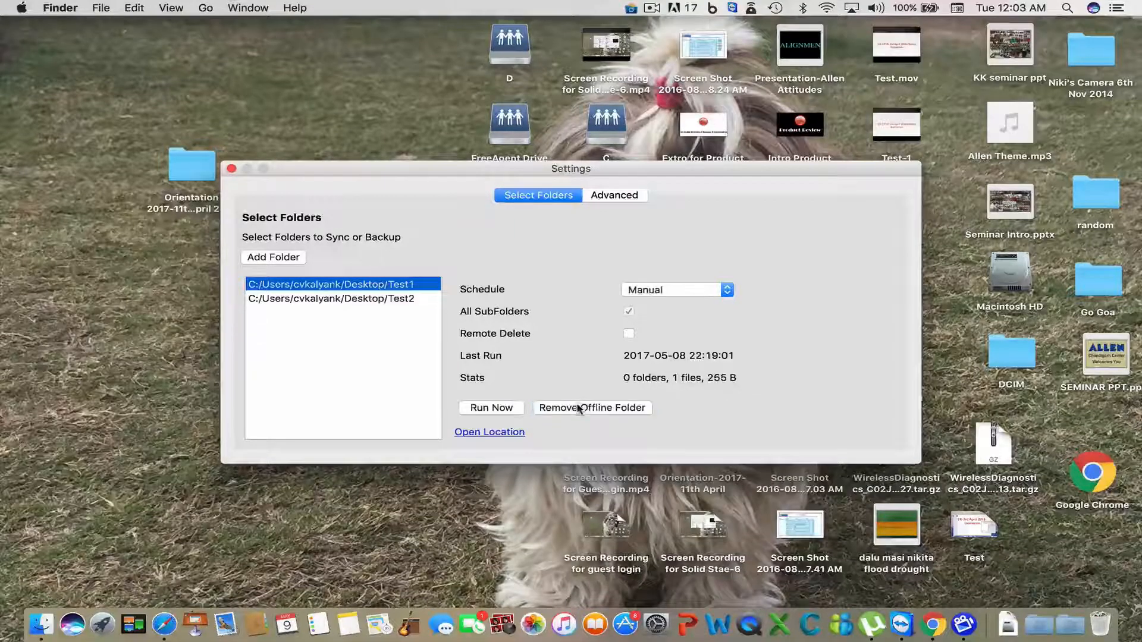
pyautogui.click(550, 407)
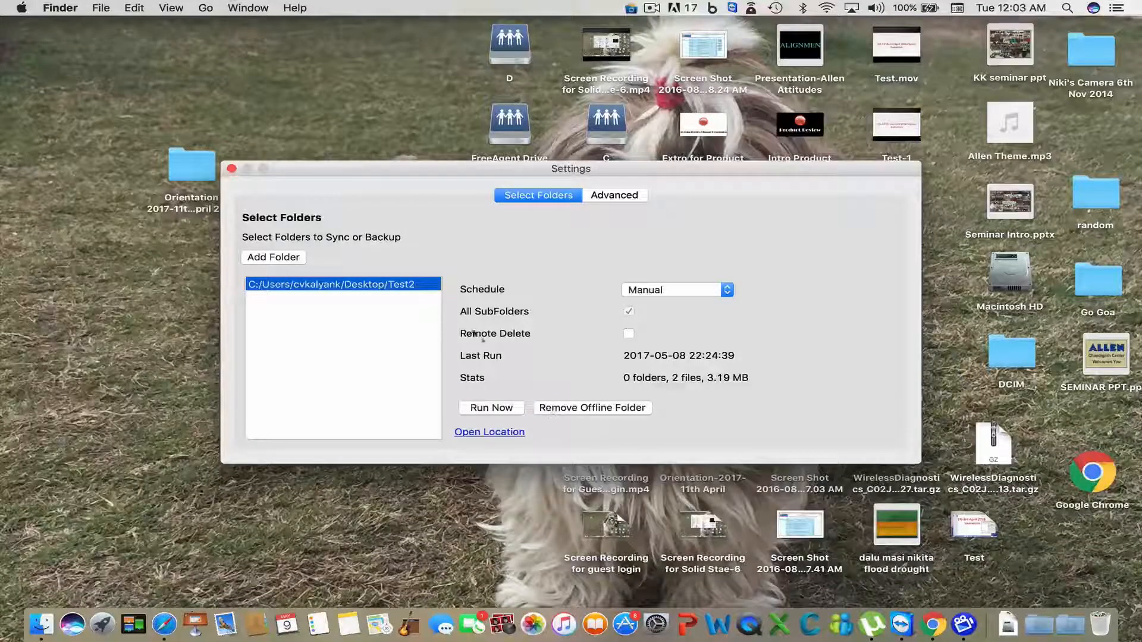
pyautogui.click(570, 407)
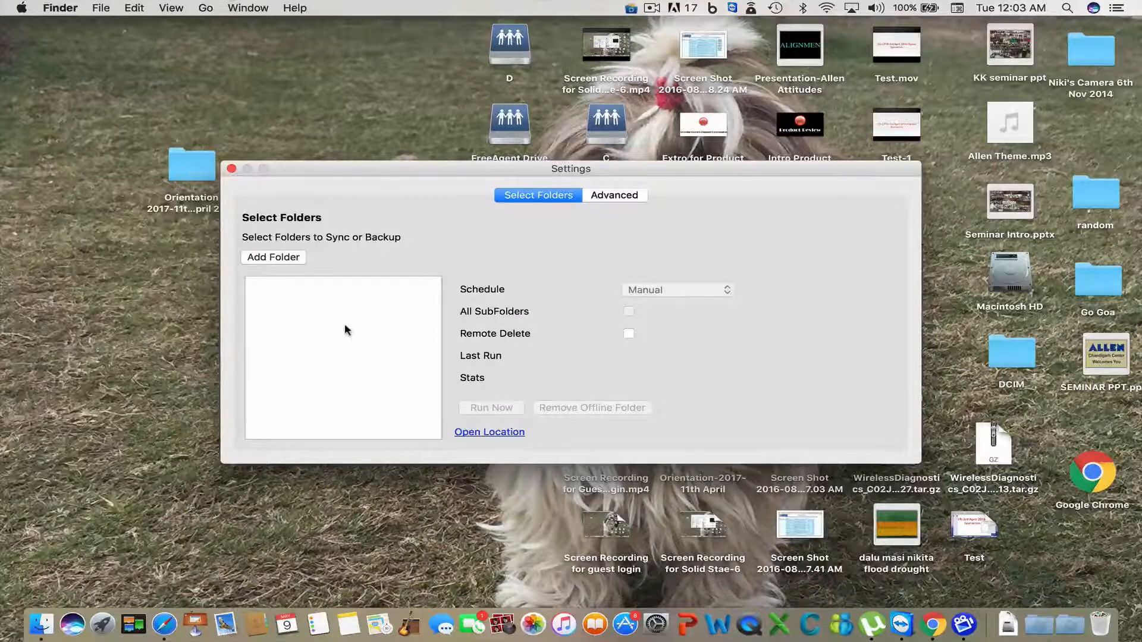
pyautogui.click(296, 258)
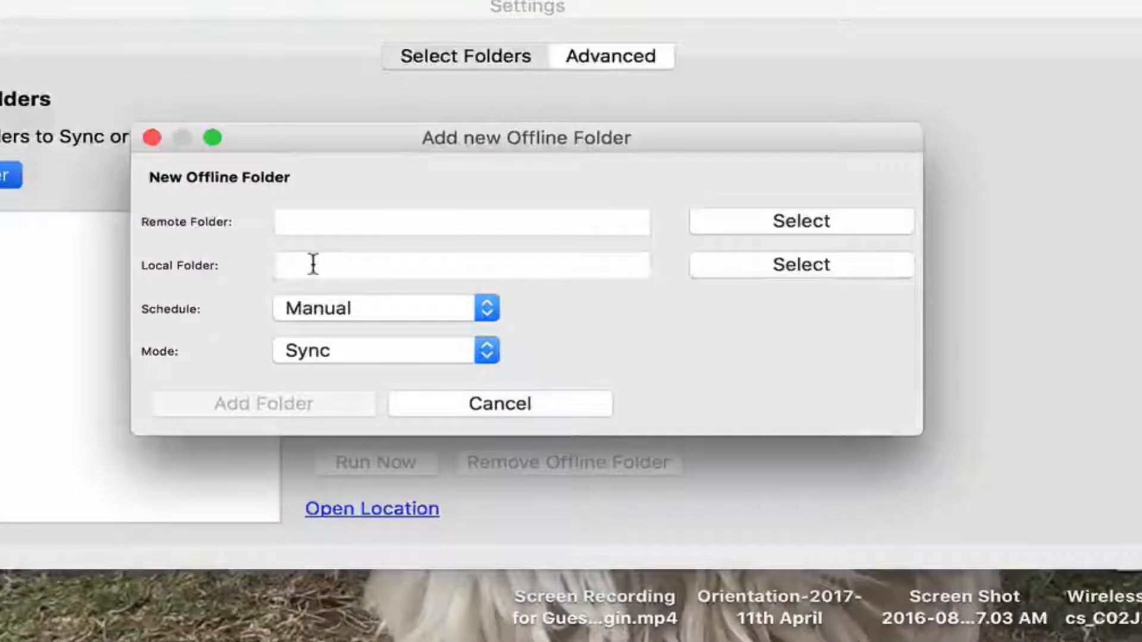
# - Set the new offline folder's remote folder to Test on the PC Desktop
pyautogui.click(798, 215)
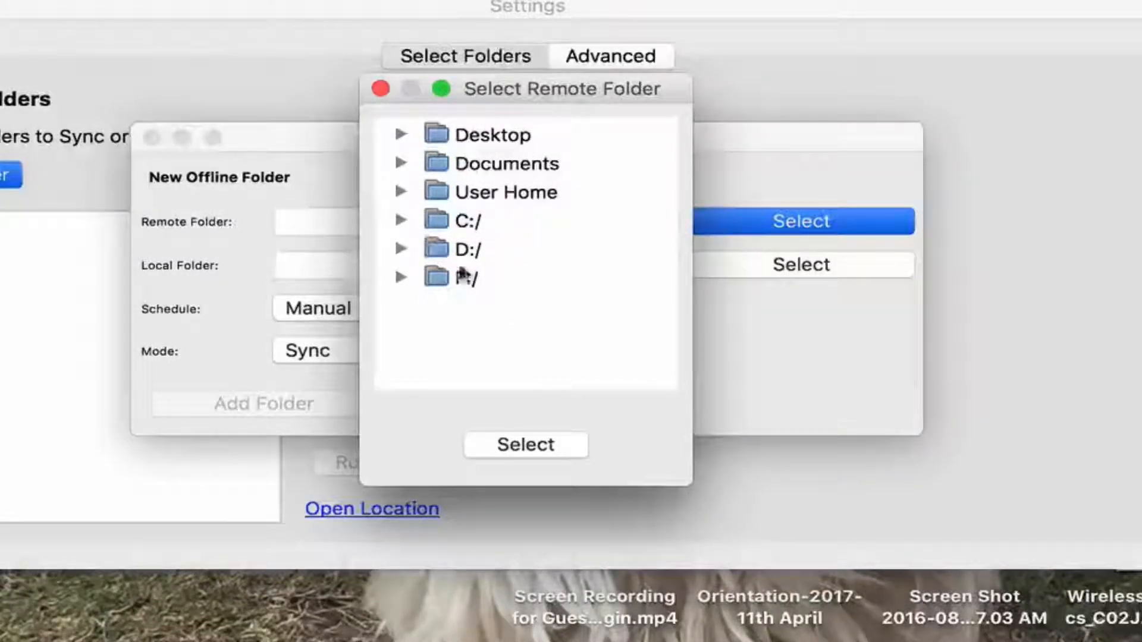
pyautogui.click(401, 134)
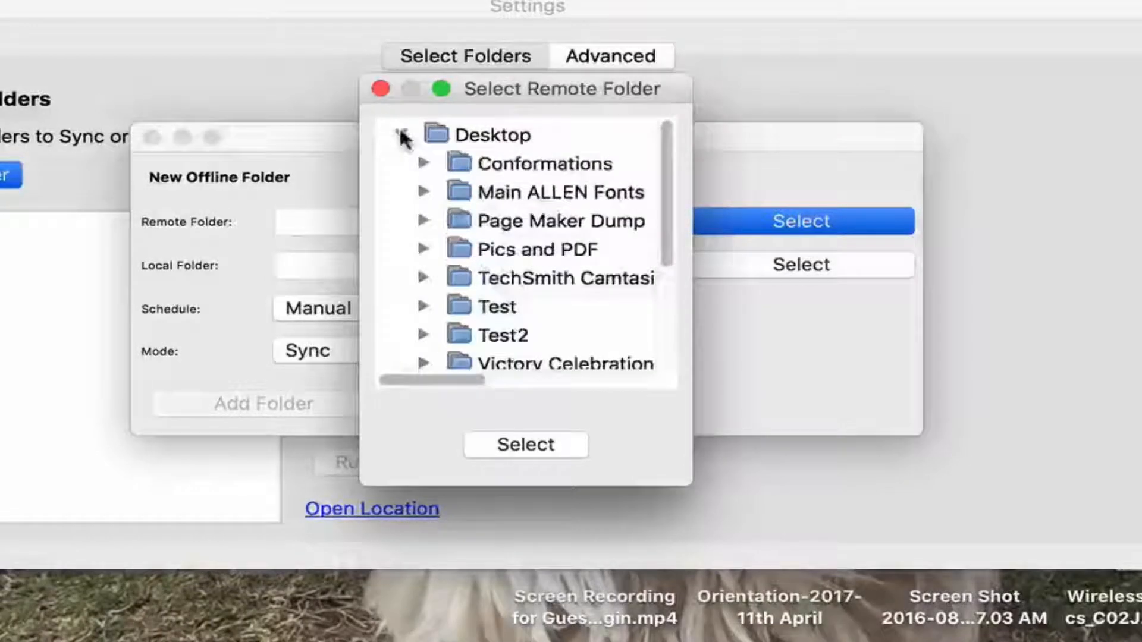
pyautogui.click(497, 307)
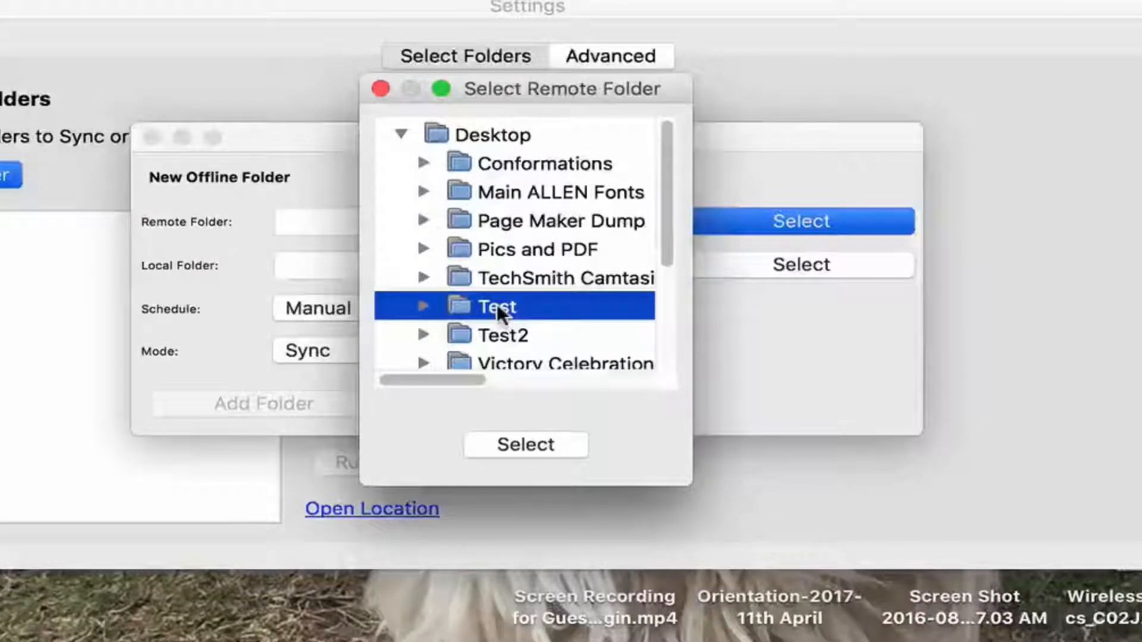
pyautogui.click(531, 441)
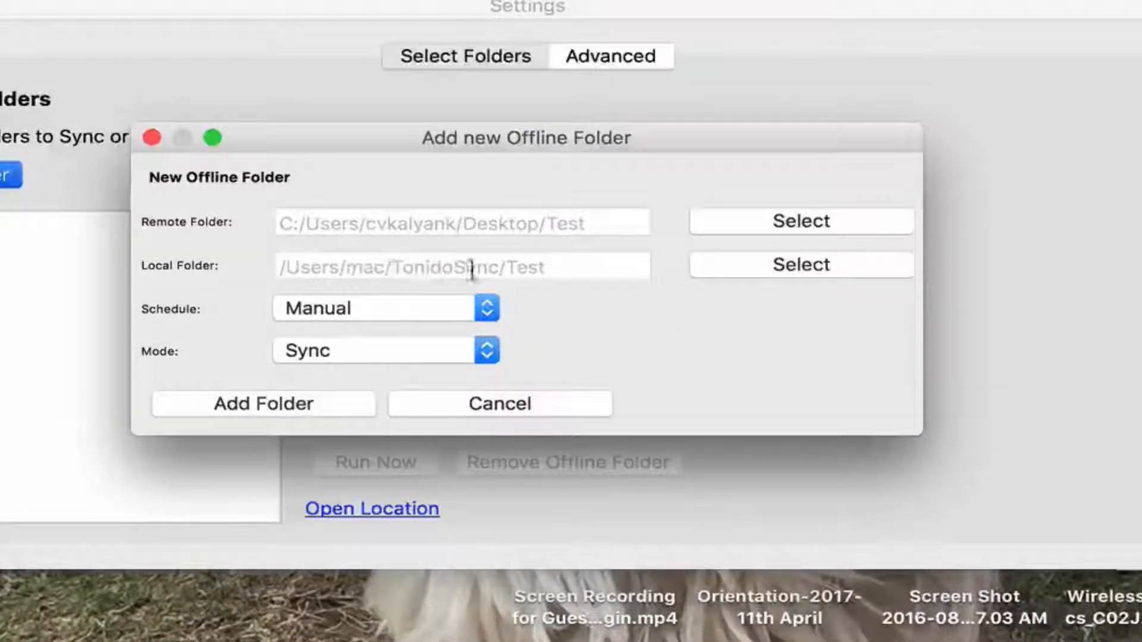
pyautogui.click(770, 266)
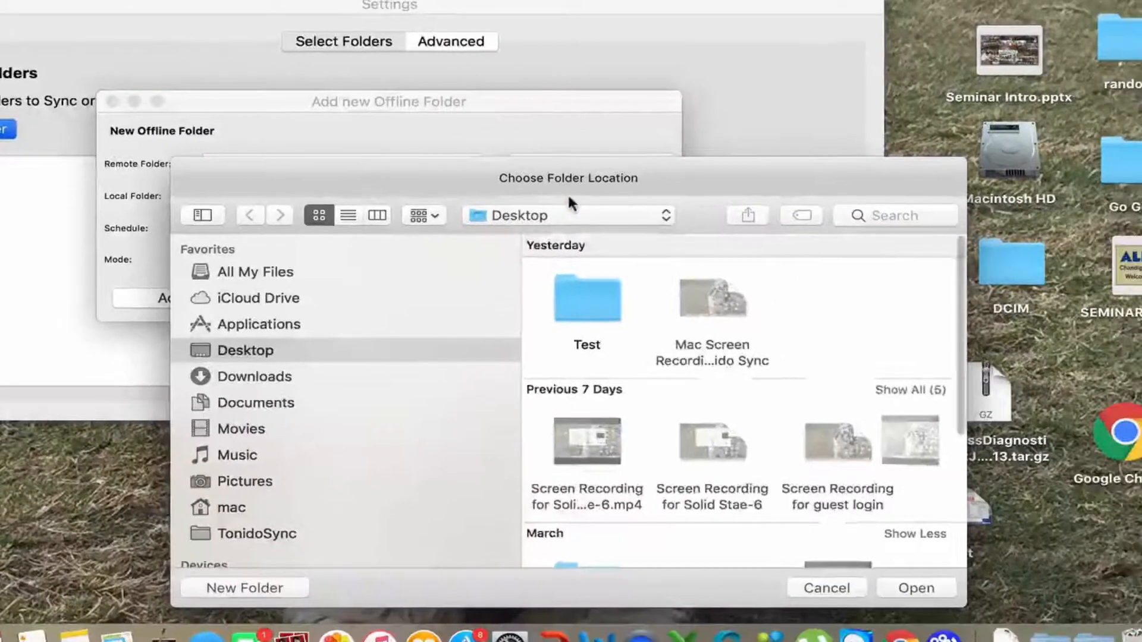
# - Choose /Users/mac/Desktop/Test as the new offline folder's local folder
pyautogui.click(589, 287)
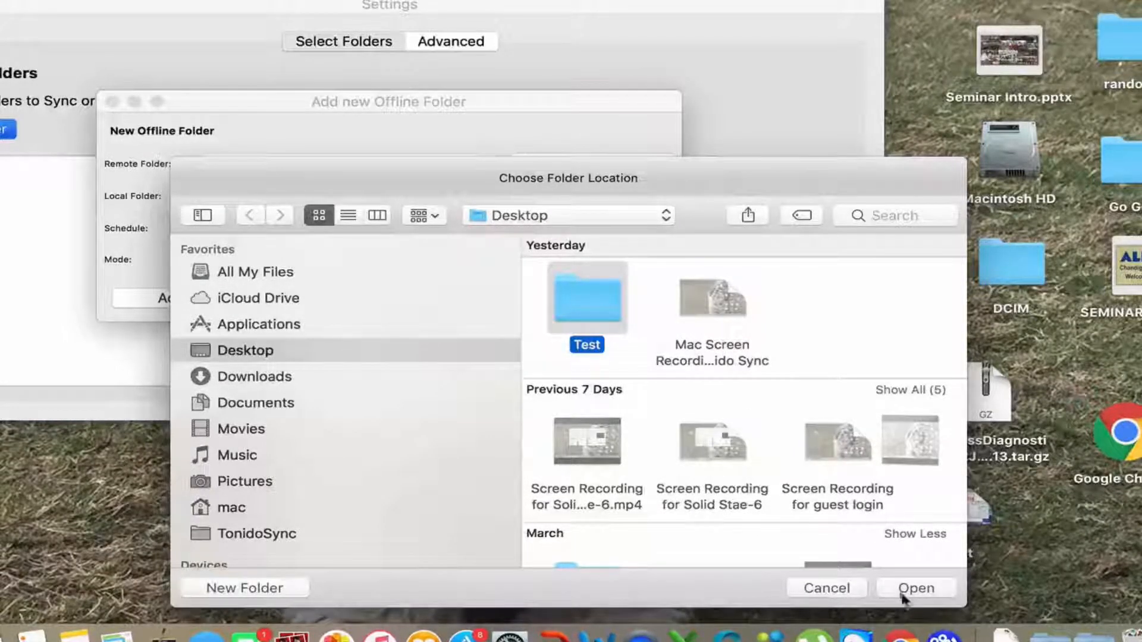
pyautogui.click(901, 584)
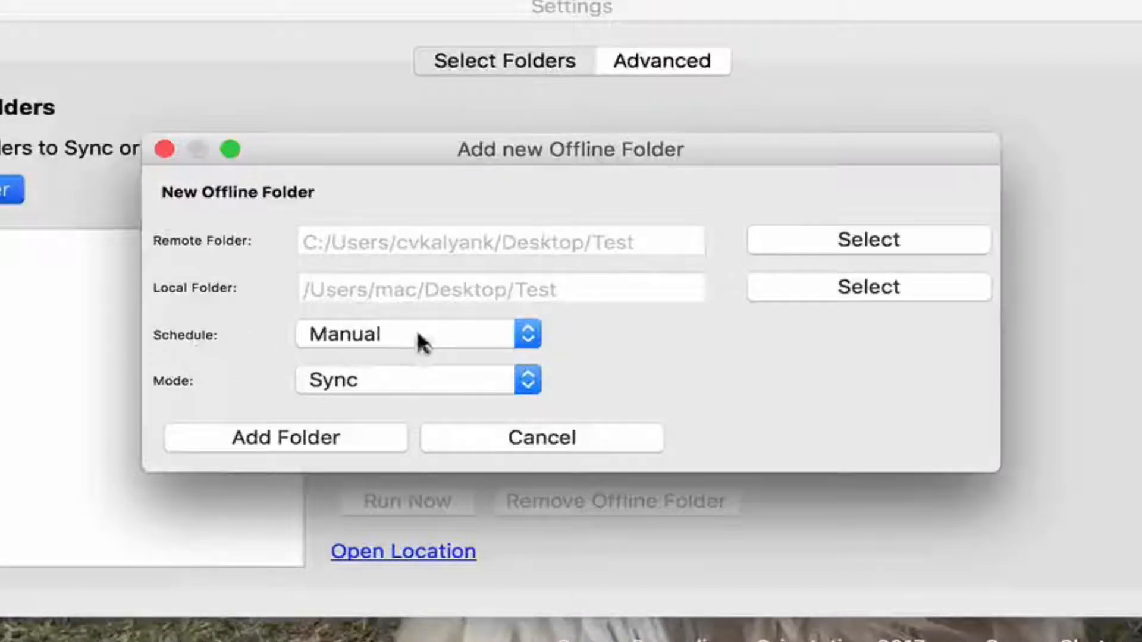
# - Leave the schedule on Manual and bring up the list of sync modes
pyautogui.click(528, 335)
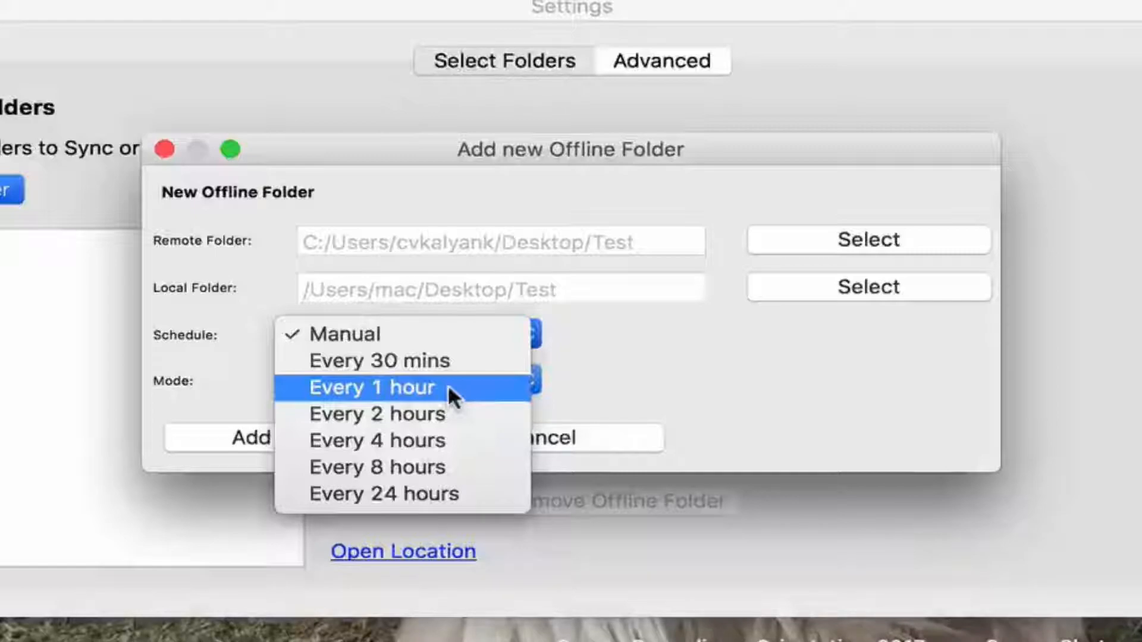
pyautogui.click(651, 383)
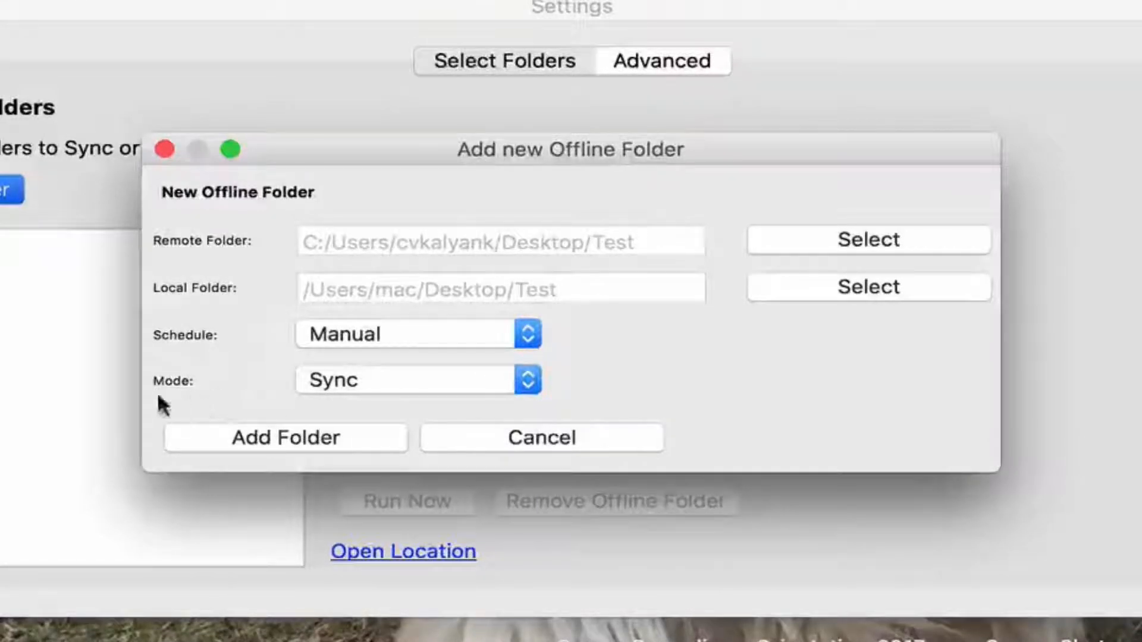
pyautogui.click(528, 381)
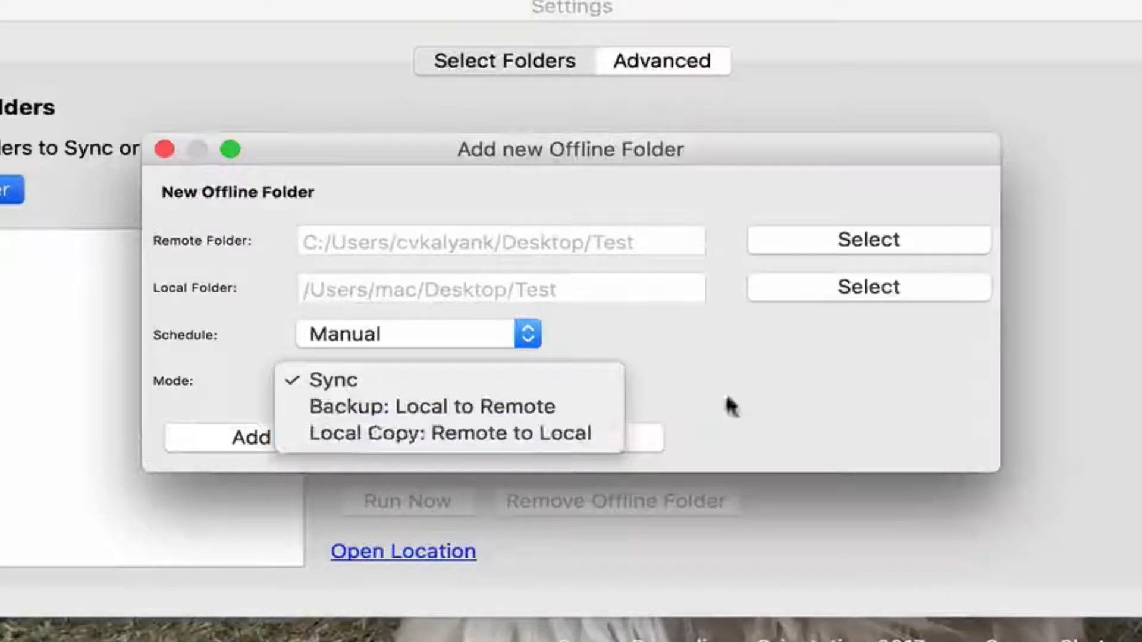
# - Keep two-way Sync mode and add the PC Desktop/Test to Mac Desktop/Test pairing
pyautogui.click(784, 395)
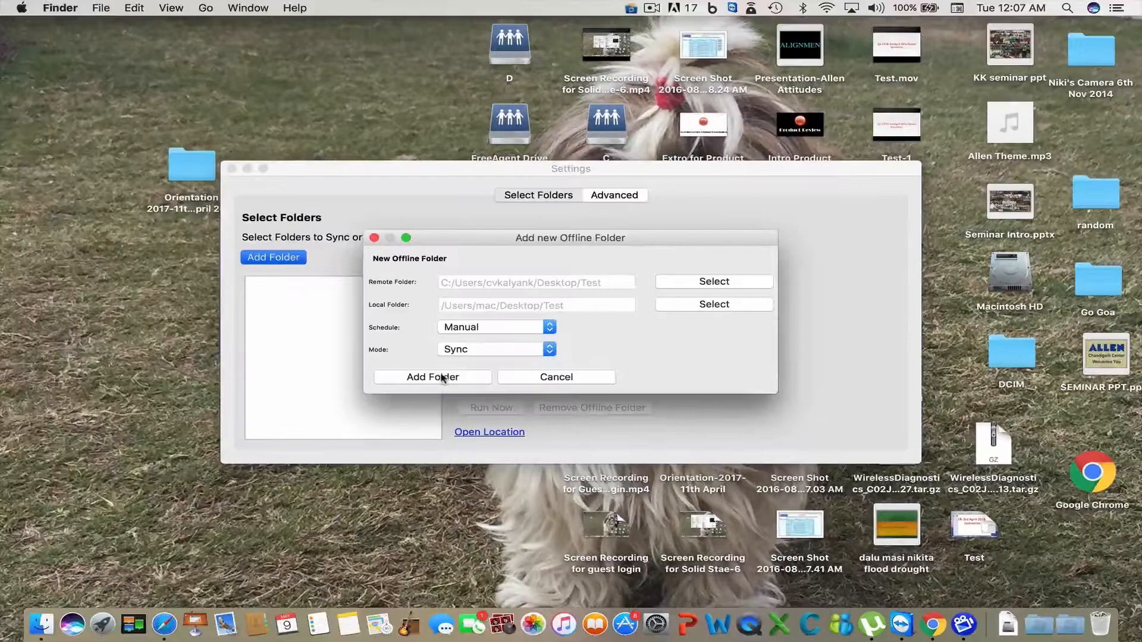
pyautogui.click(315, 439)
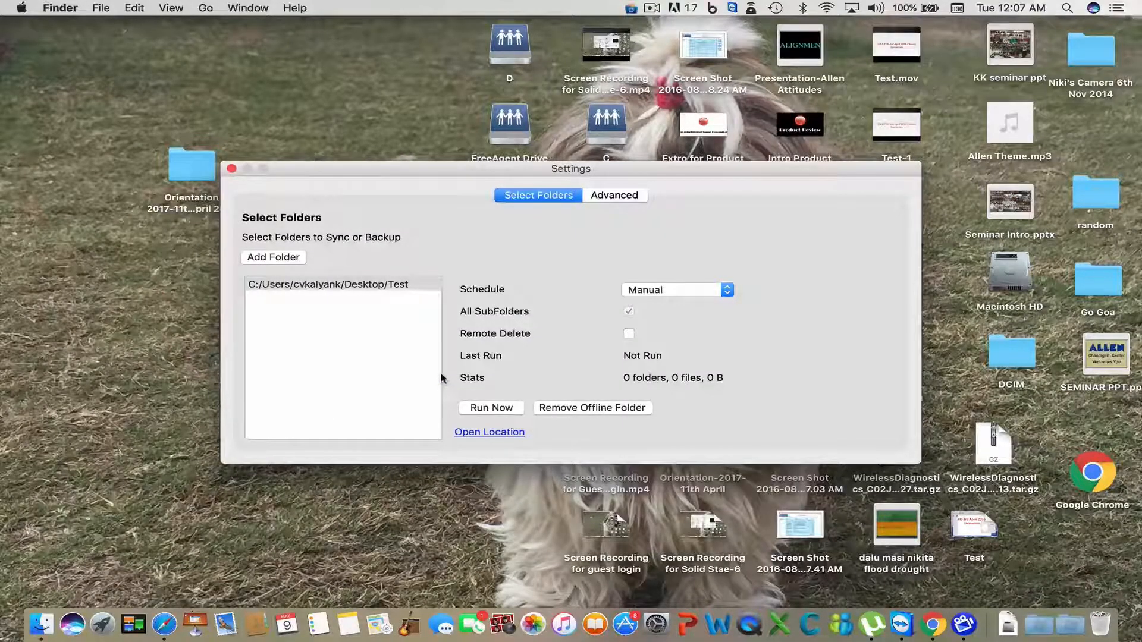
# - Open the Mac's Test folder in Finder and run the sync, receiving 4 files (7.21 MB)
pyautogui.moveTo(420, 168); pyautogui.dragTo(670, 243)
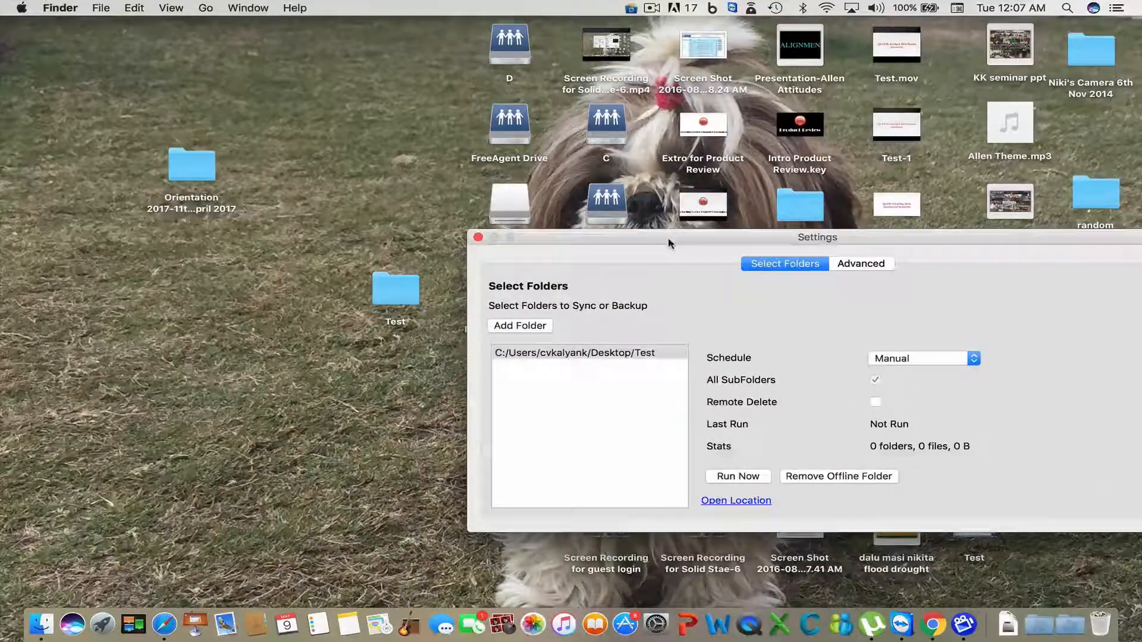
pyautogui.doubleClick(383, 295)
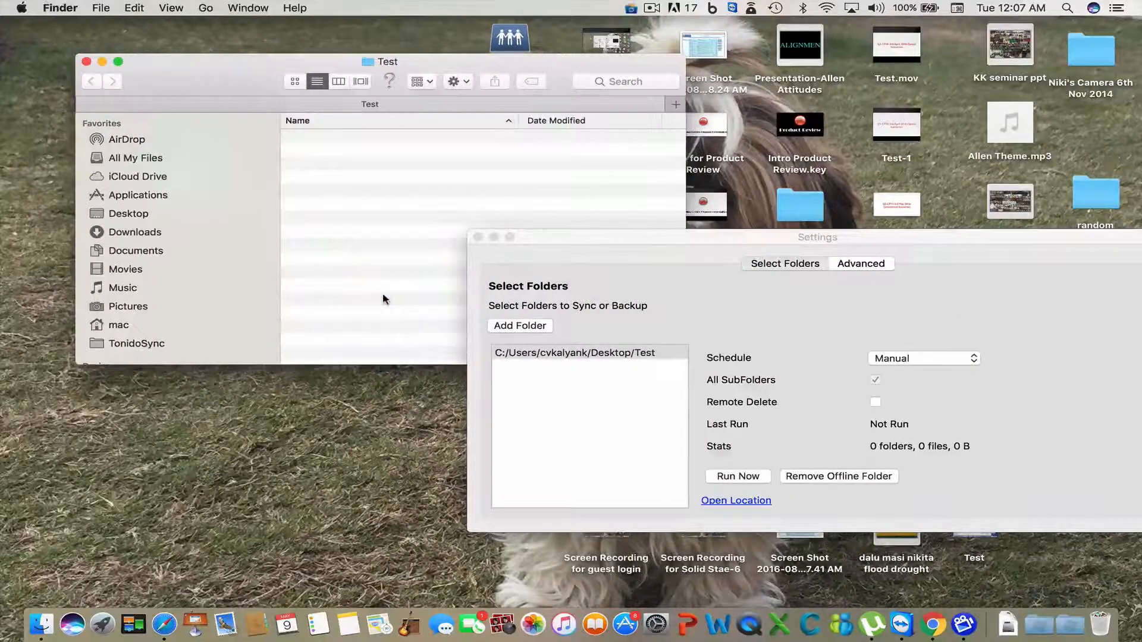
pyautogui.moveTo(620, 238); pyautogui.dragTo(366, 279)
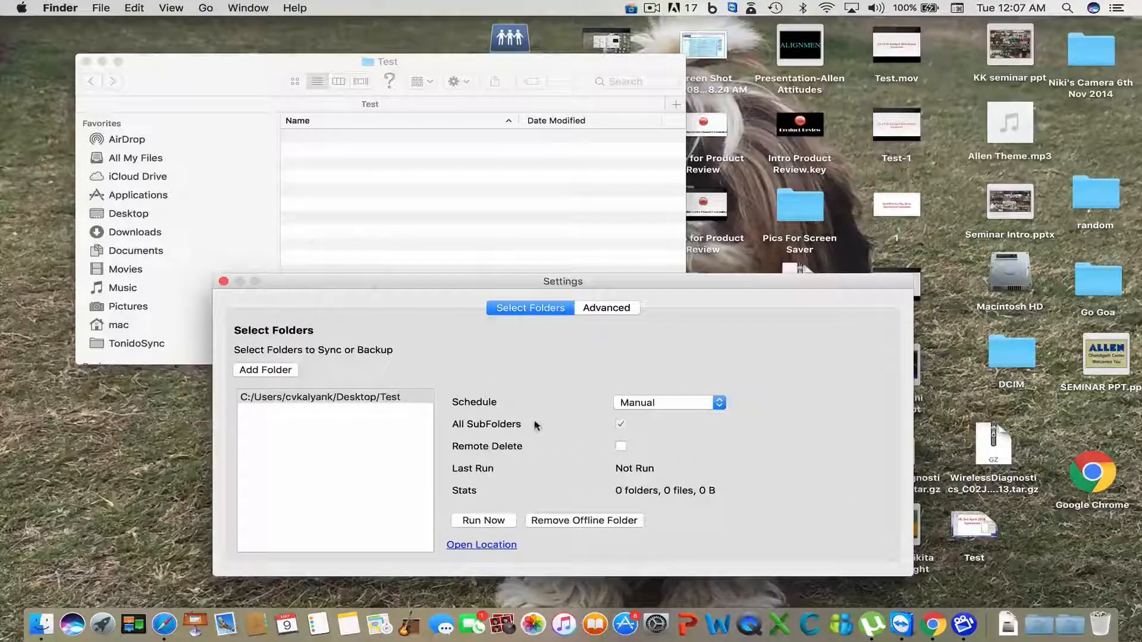
pyautogui.click(484, 521)
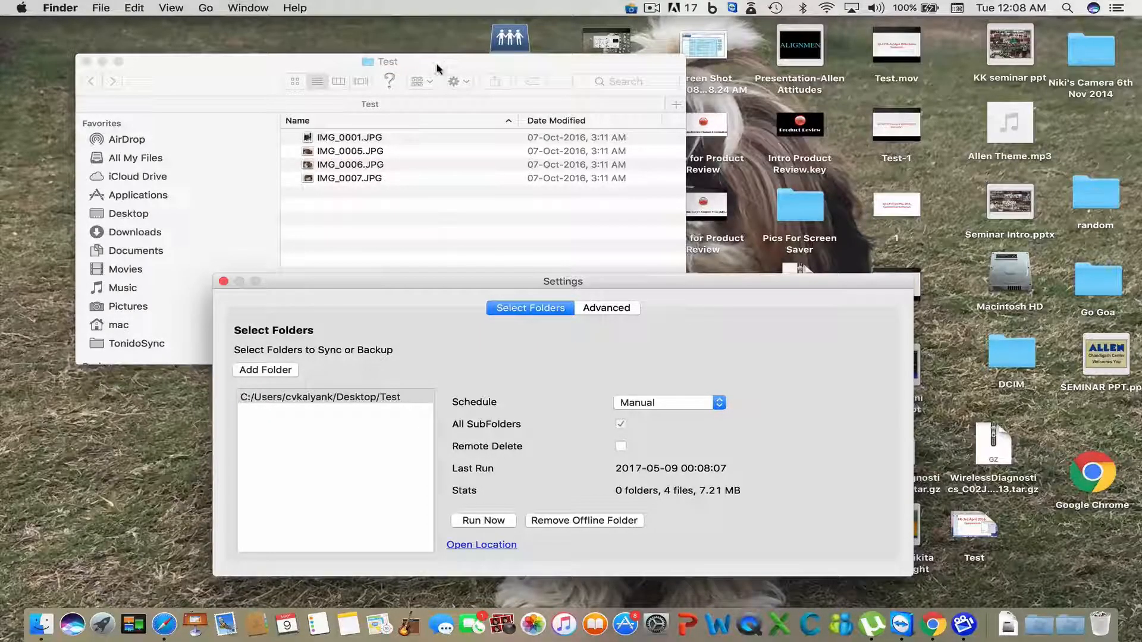
pyautogui.moveTo(459, 75); pyautogui.dragTo(390, 55)
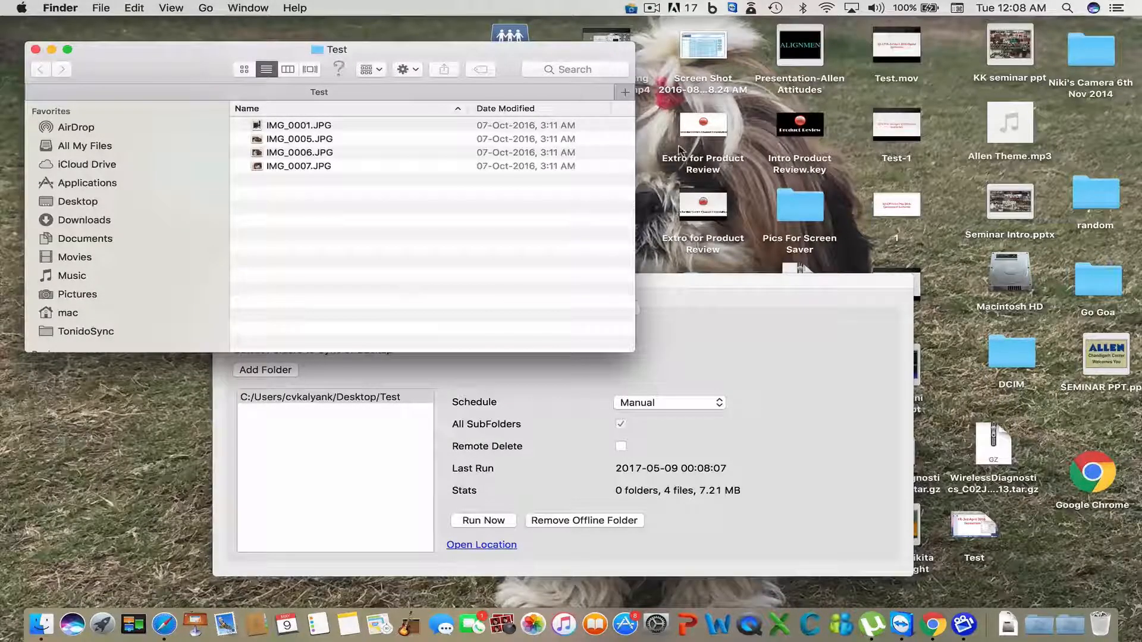
# - Copy Background.mp3 from the Music folder
pyautogui.click(74, 294)
pyautogui.click(82, 278)
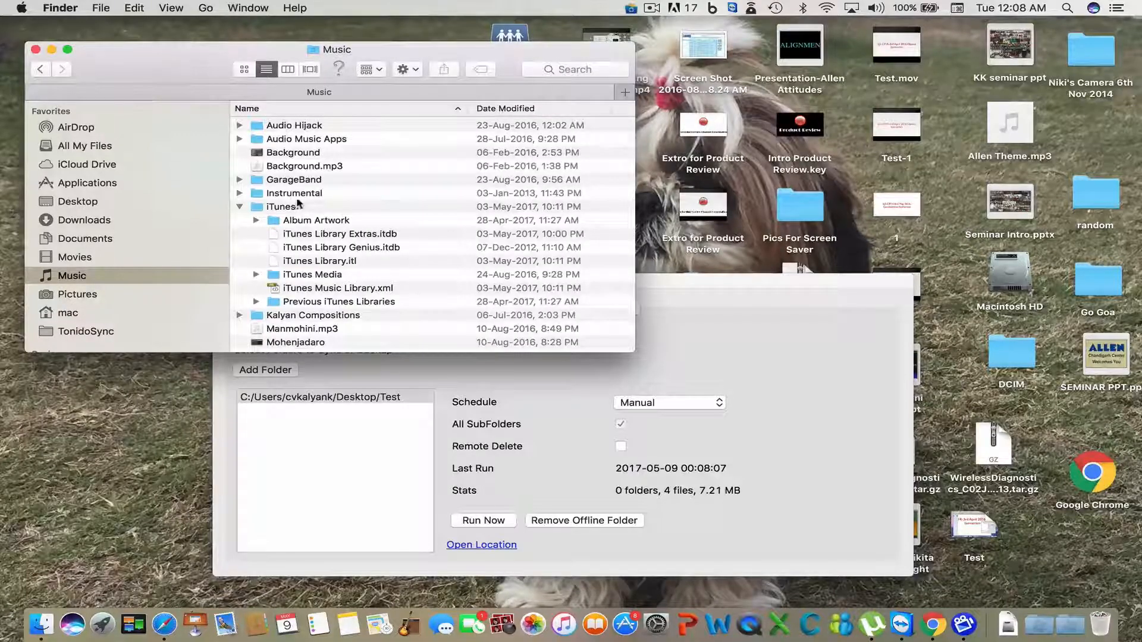
pyautogui.click(332, 167)
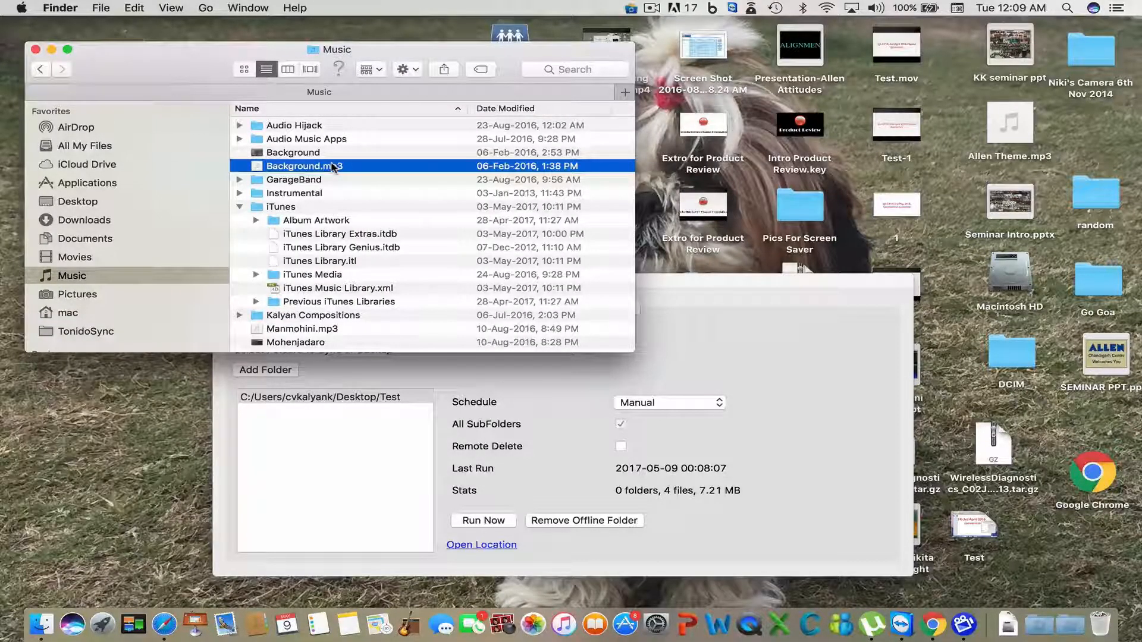
pyautogui.rightClick(333, 167)
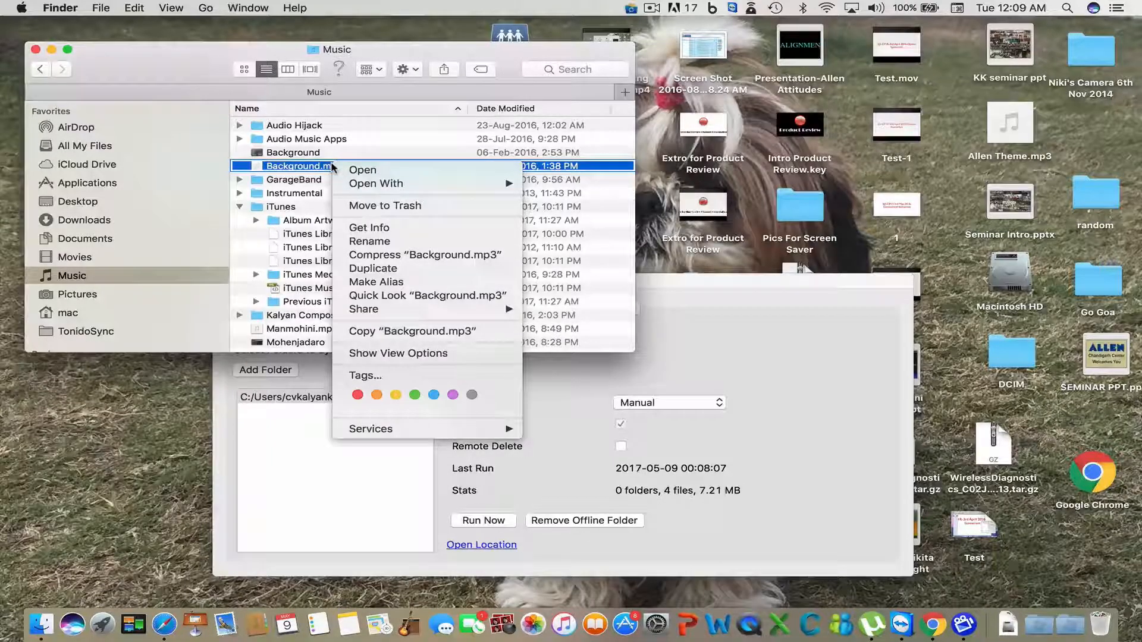
pyautogui.moveTo(351, 311)
pyautogui.click(352, 332)
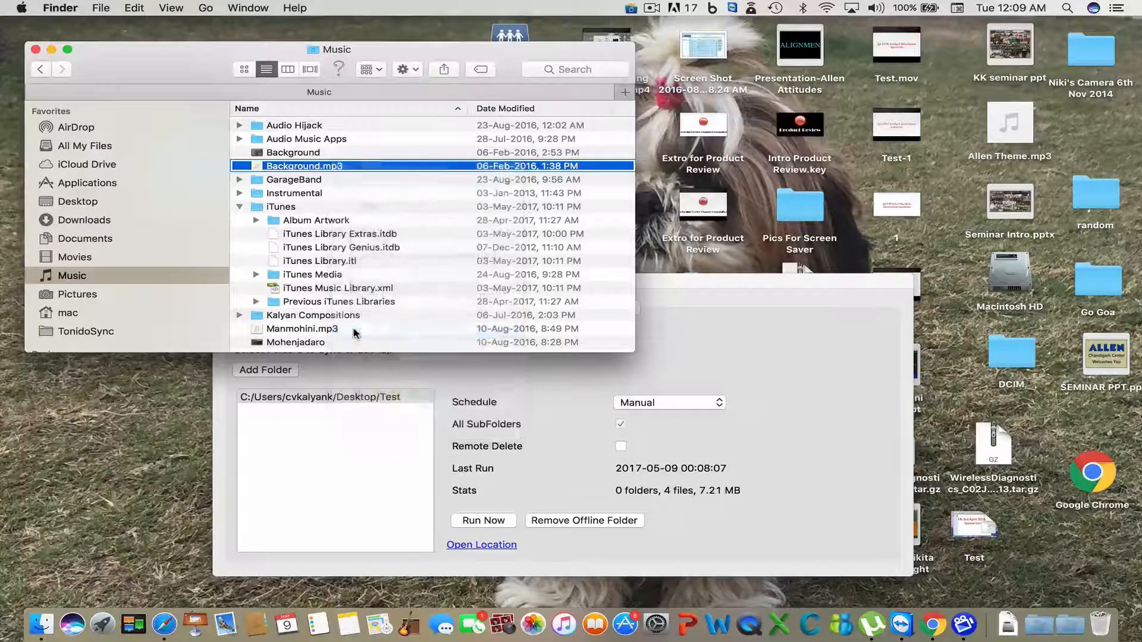
# - Browse the Desktop folder in Finder, then close the window
pyautogui.click(86, 202)
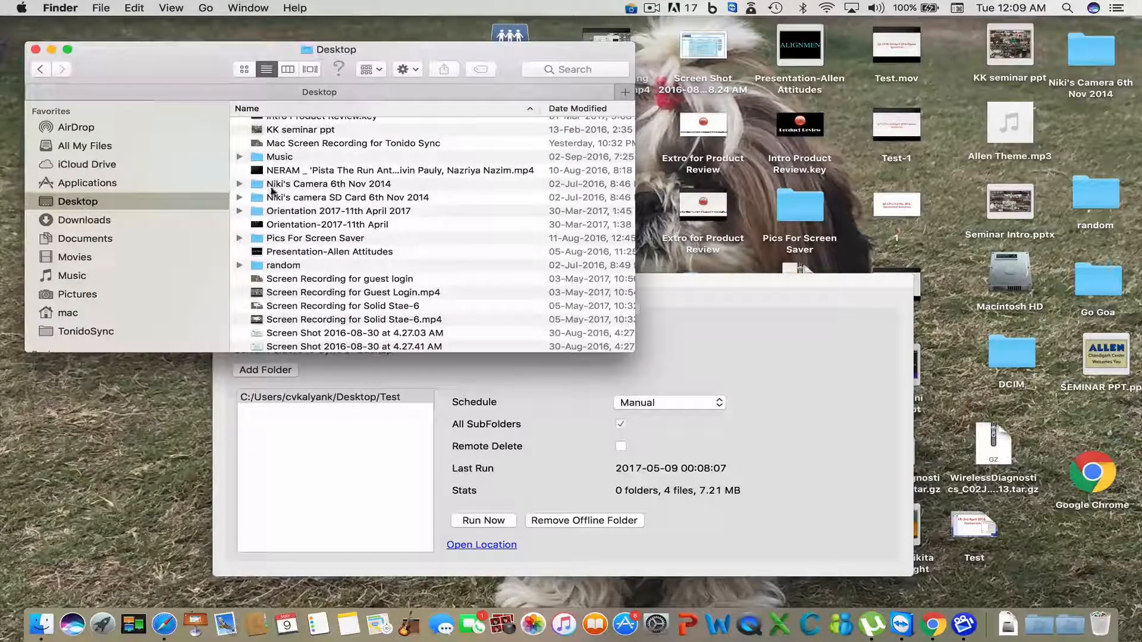
pyautogui.scroll(-10, 272, 191)
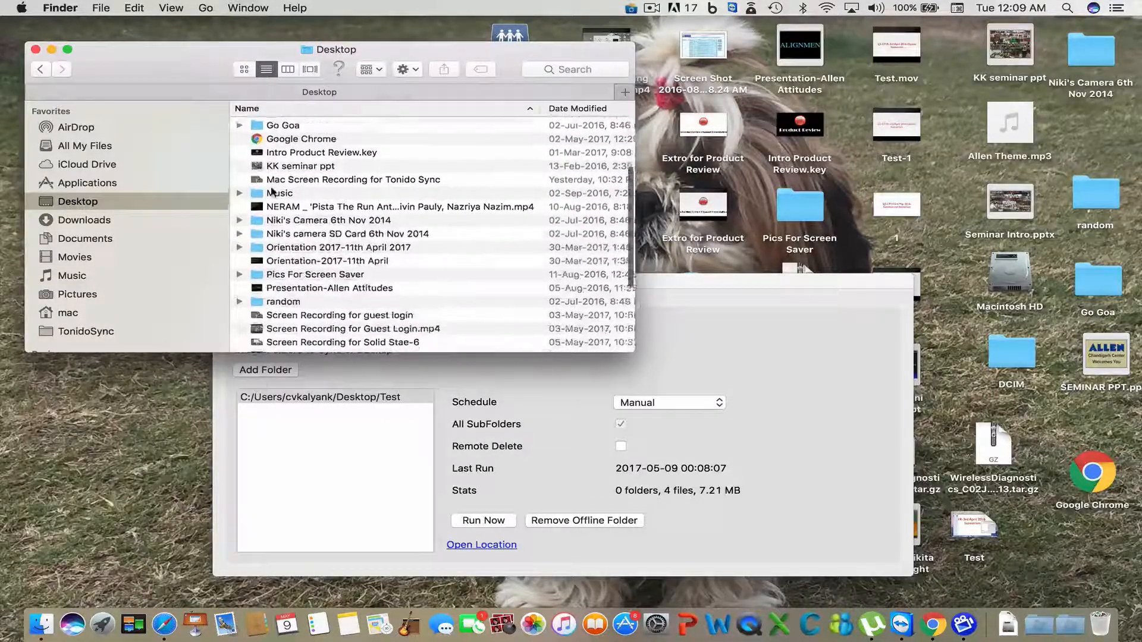
pyautogui.click(36, 50)
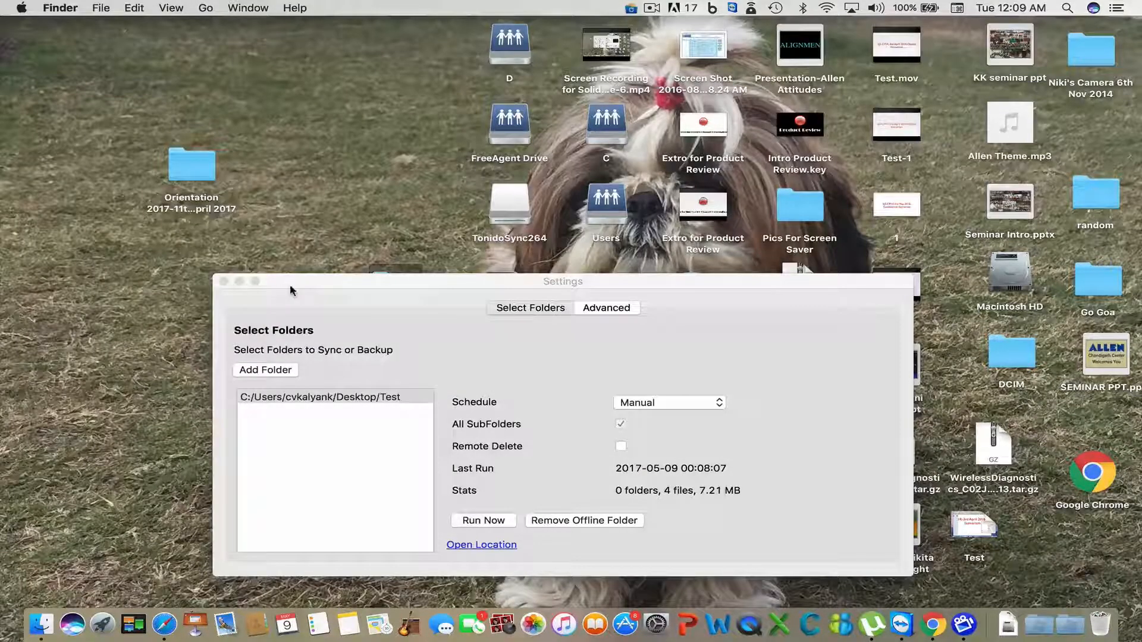
# - Open the desktop Test folder and paste Background.mp3 into it
pyautogui.moveTo(290, 284); pyautogui.dragTo(493, 359)
pyautogui.click(409, 300)
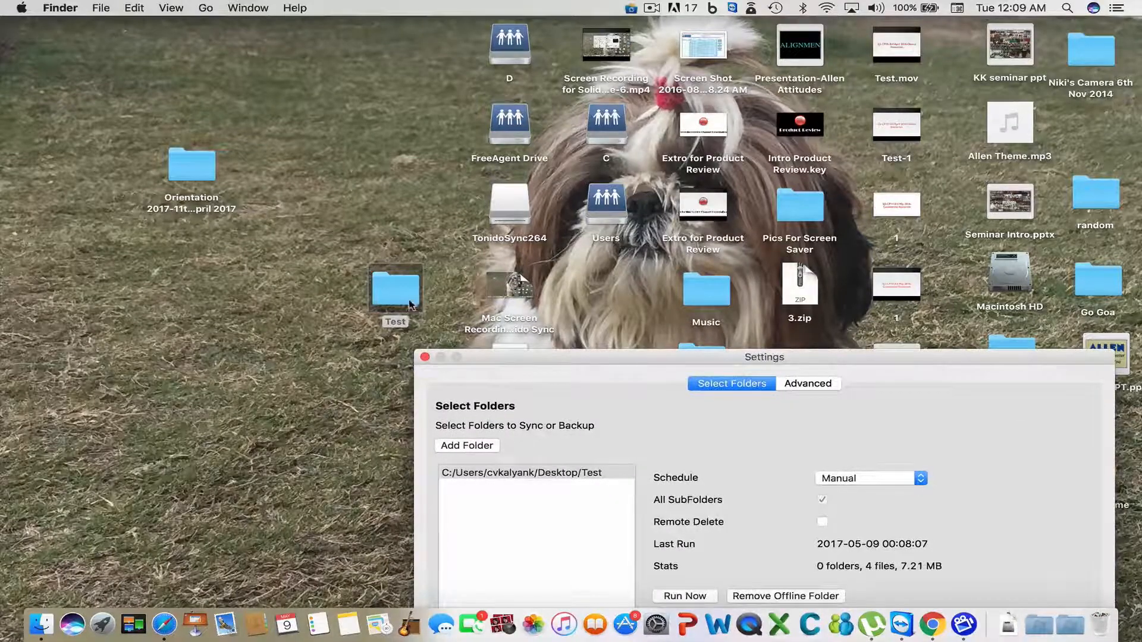
pyautogui.doubleClick(409, 299)
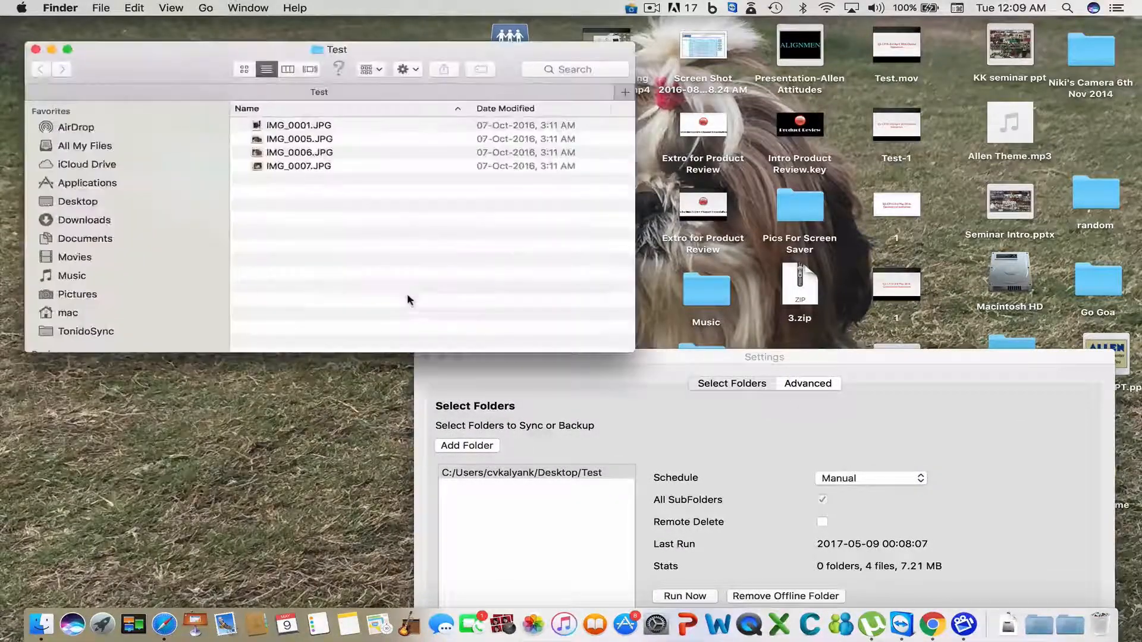
pyautogui.rightClick(409, 231)
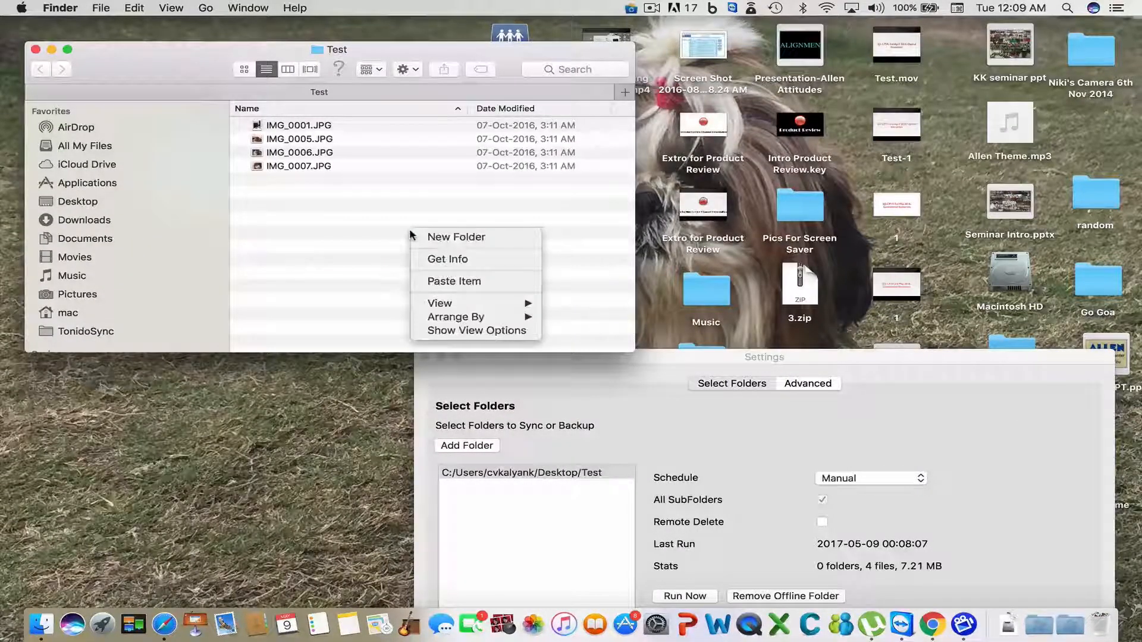
pyautogui.click(441, 280)
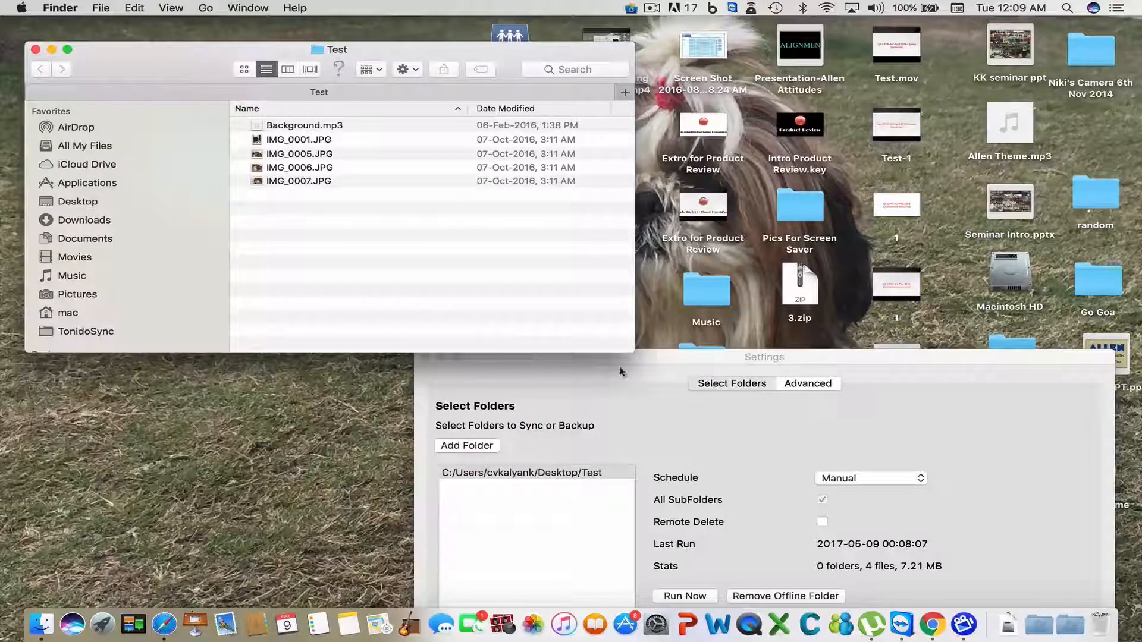
# - Bring Settings back to the front and sync the Test folder again
pyautogui.click(662, 359)
pyautogui.moveTo(662, 358); pyautogui.dragTo(486, 243)
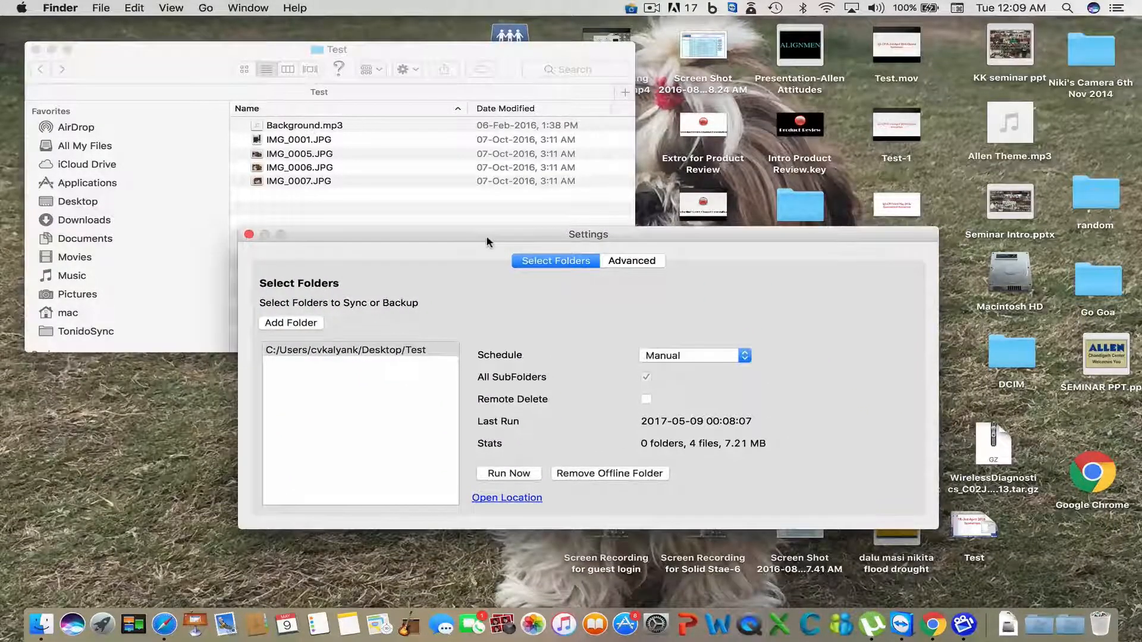
pyautogui.click(511, 474)
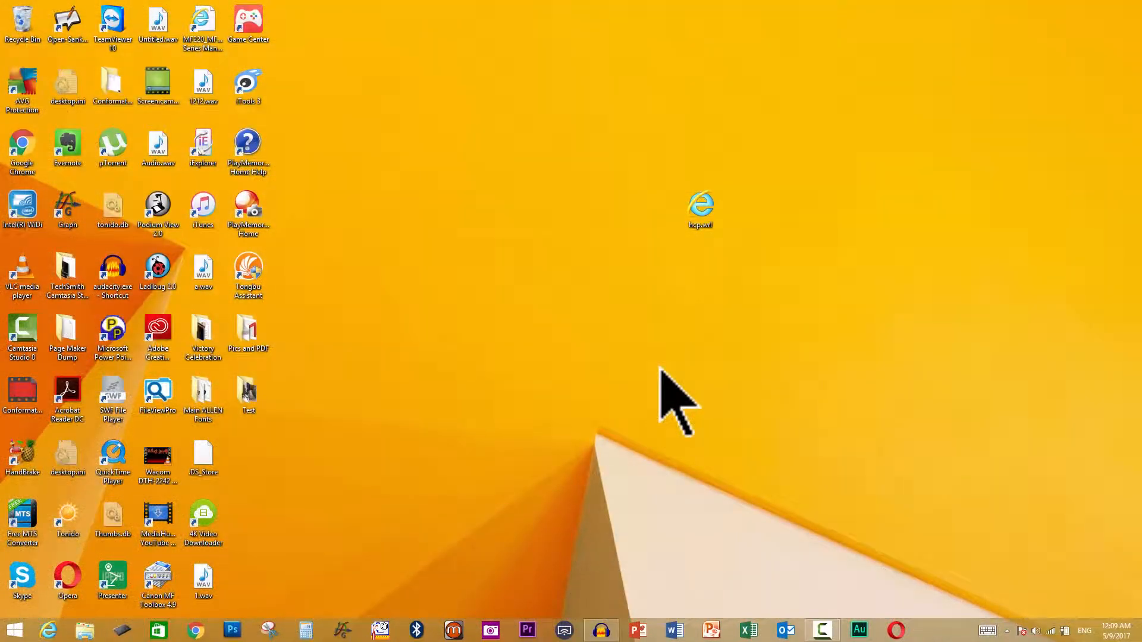
# - Open the PC's desktop Test folder in File Explorer to confirm Background.mp3 arrived
pyautogui.doubleClick(239, 388)
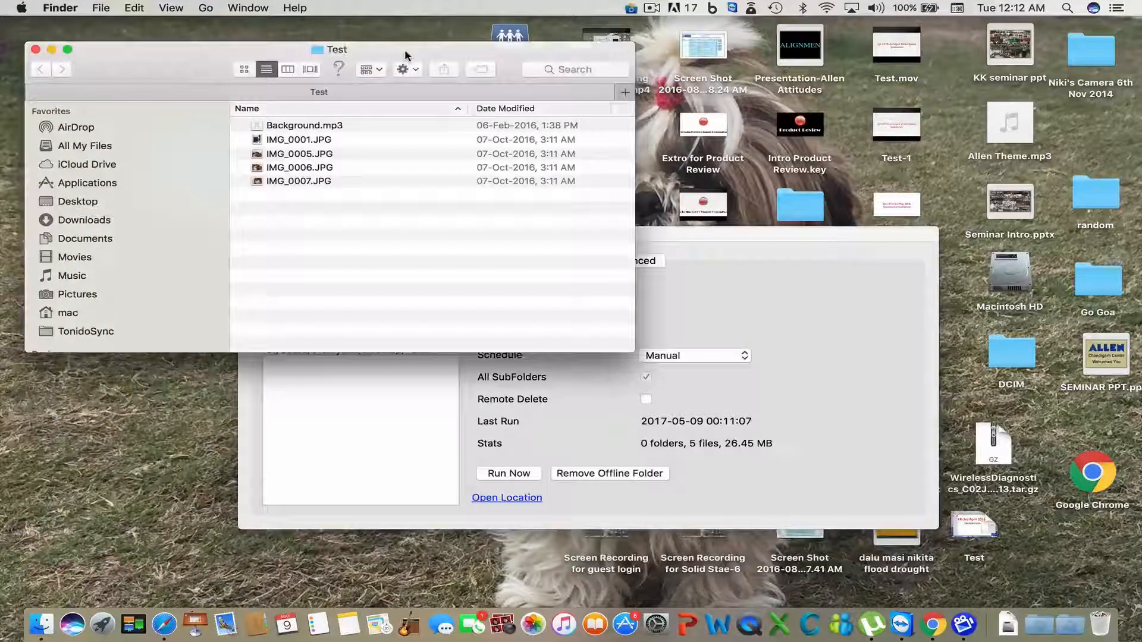
# - Close the Test windows and create a new folder named Test1 on the Mac desktop
pyautogui.click(36, 51)
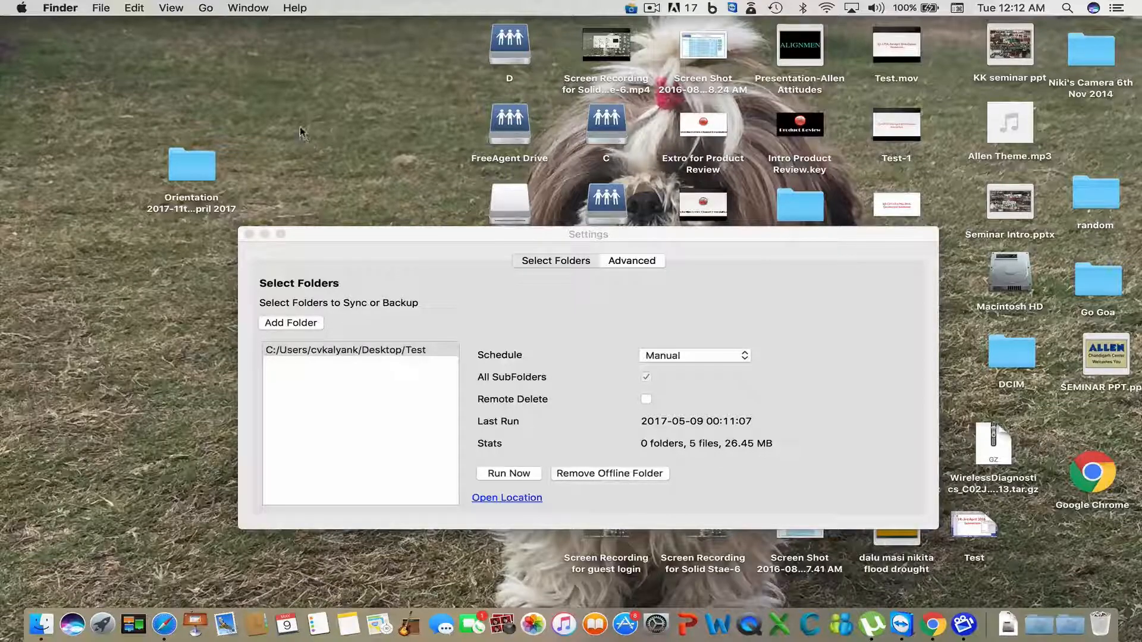
pyautogui.rightClick(297, 46)
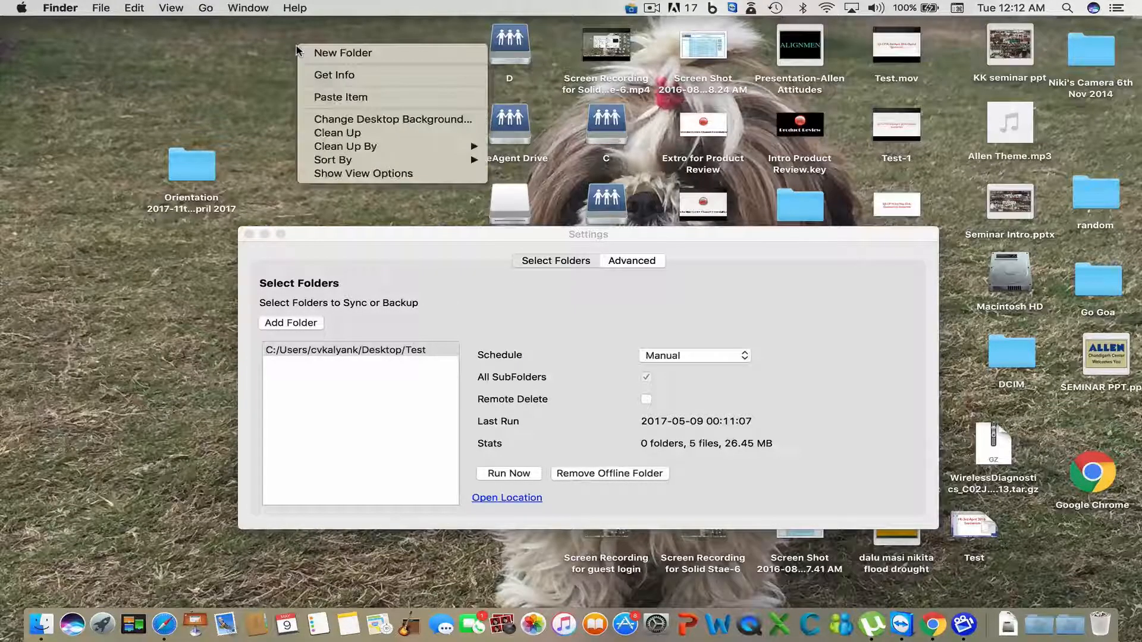
pyautogui.click(348, 55)
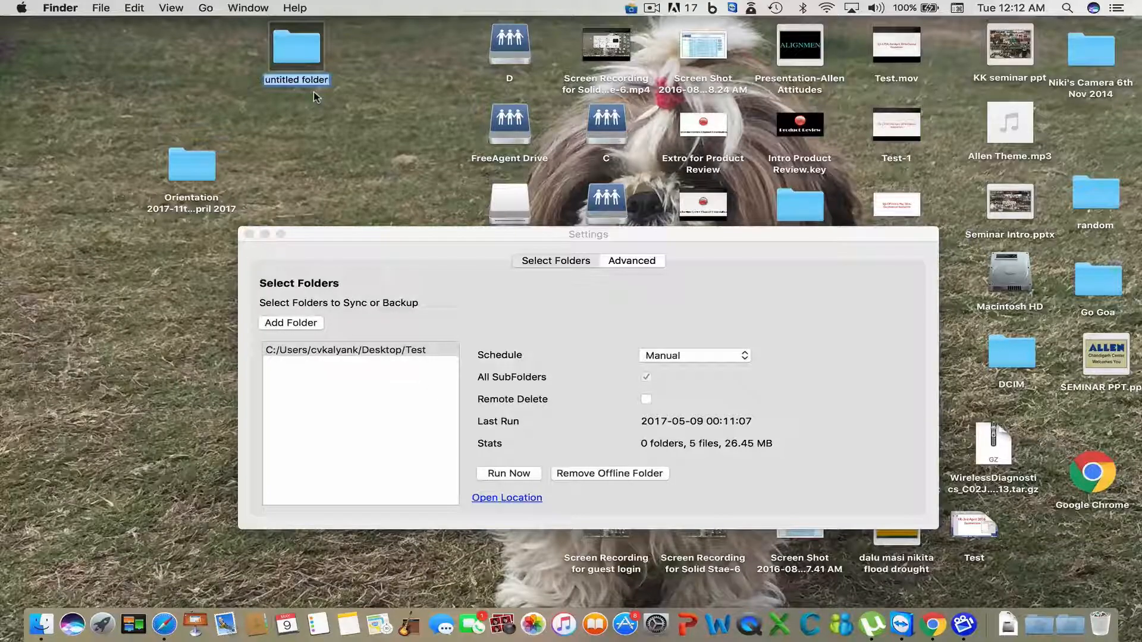
pyautogui.write('Te')
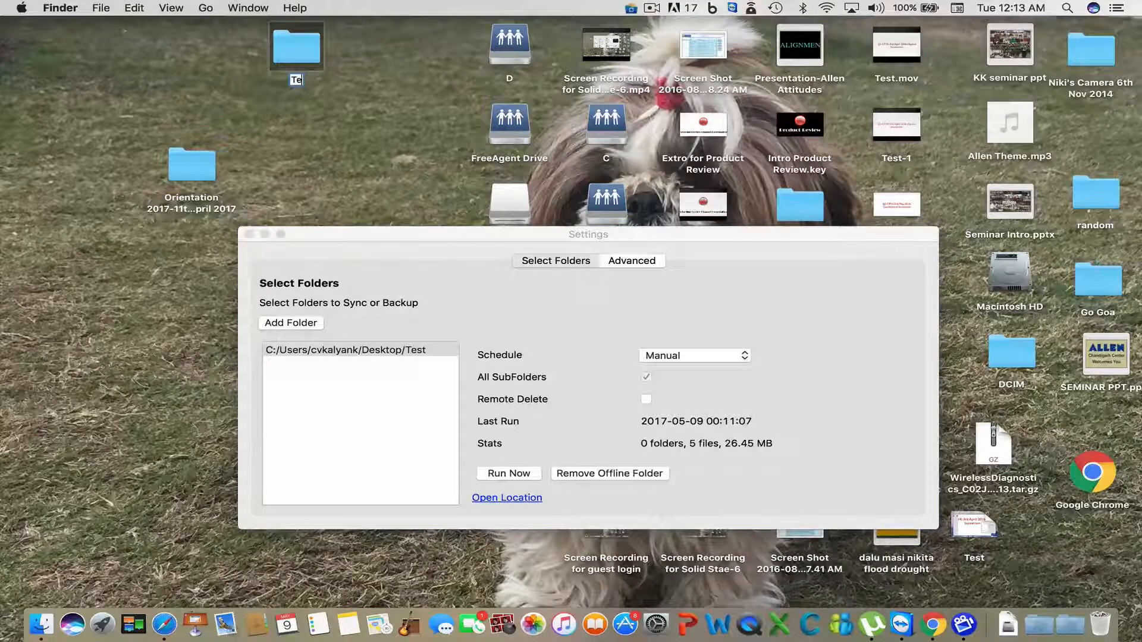
pyautogui.write('st1')
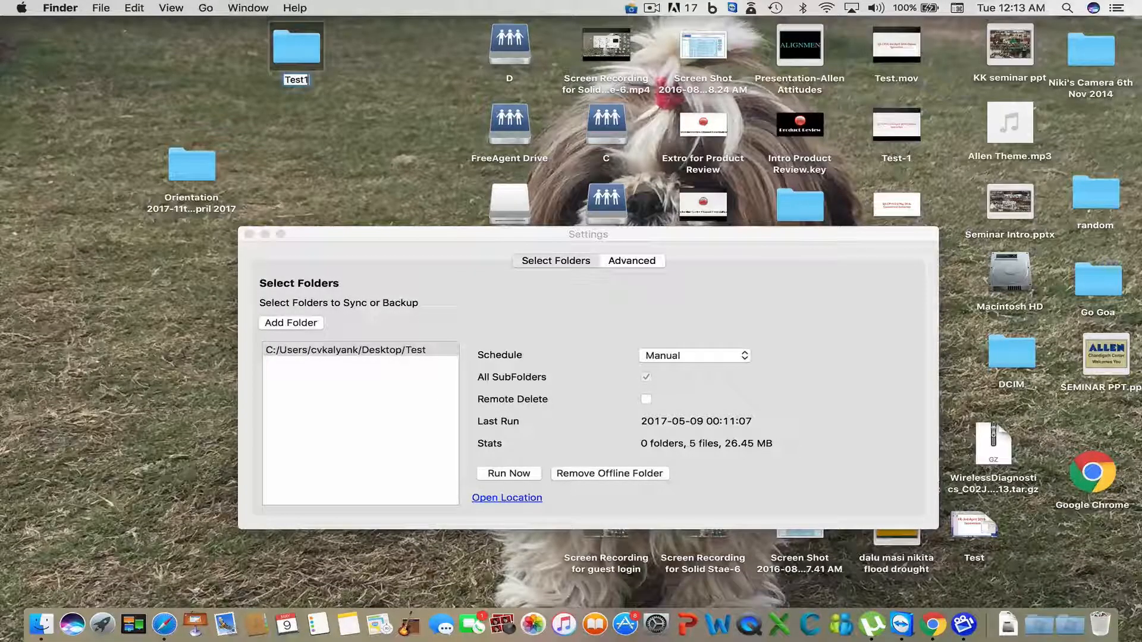
pyautogui.click(297, 120)
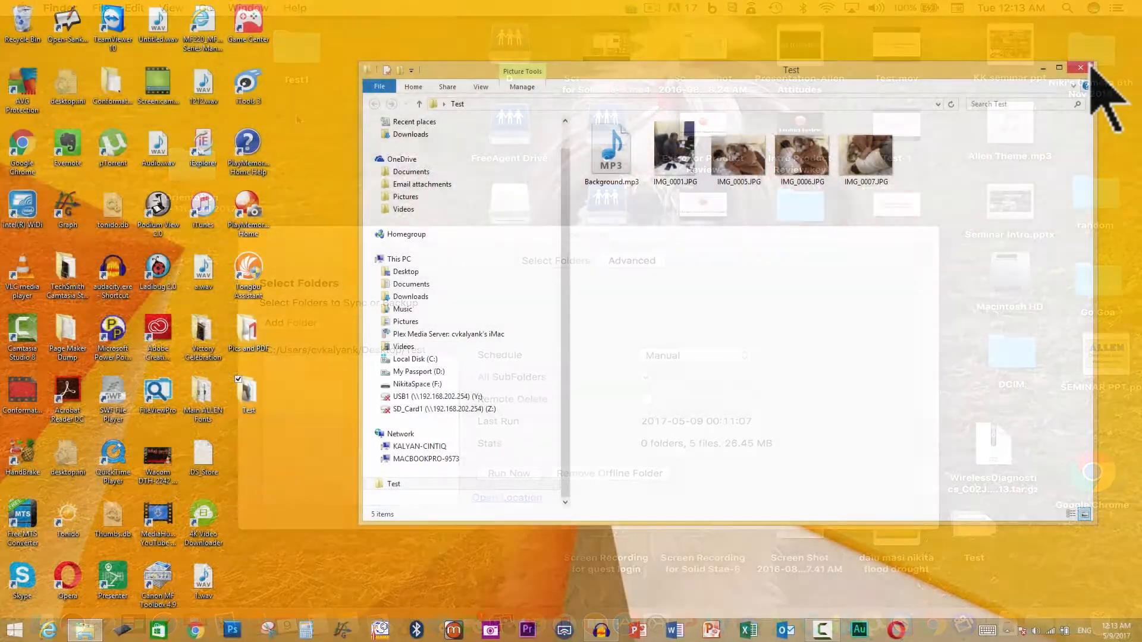
pyautogui.click(1065, 74)
# - Create a Test1 folder on the PC desktop and confirm it is empty
pyautogui.rightClick(618, 196)
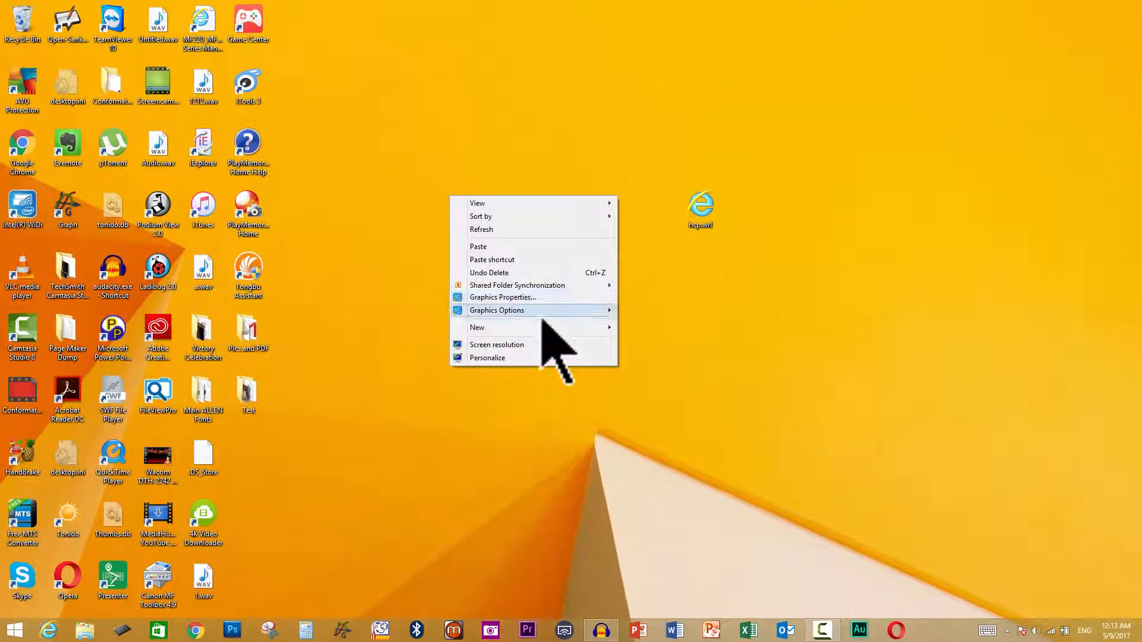
pyautogui.moveTo(536, 327)
pyautogui.click(431, 328)
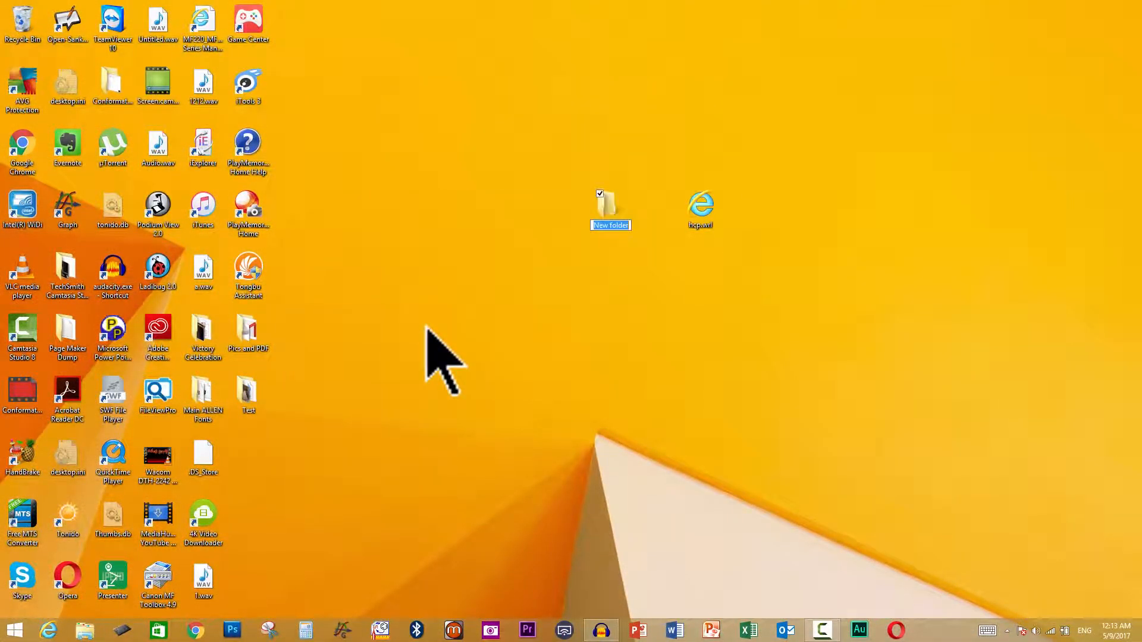
pyautogui.write('Test1')
pyautogui.press('Return')
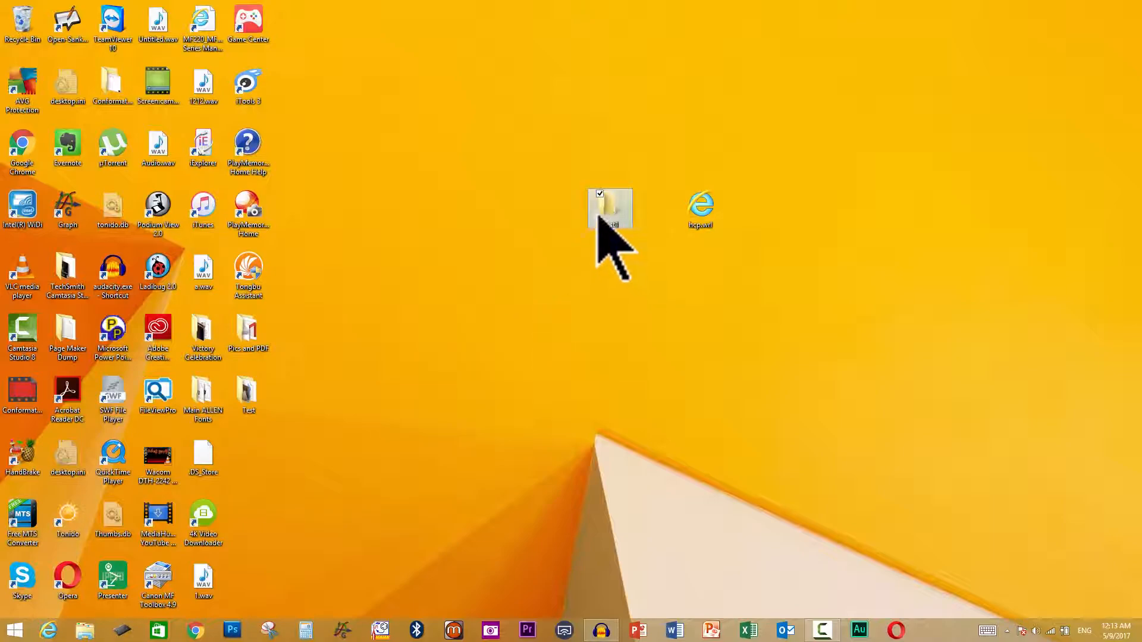
pyautogui.doubleClick(611, 215)
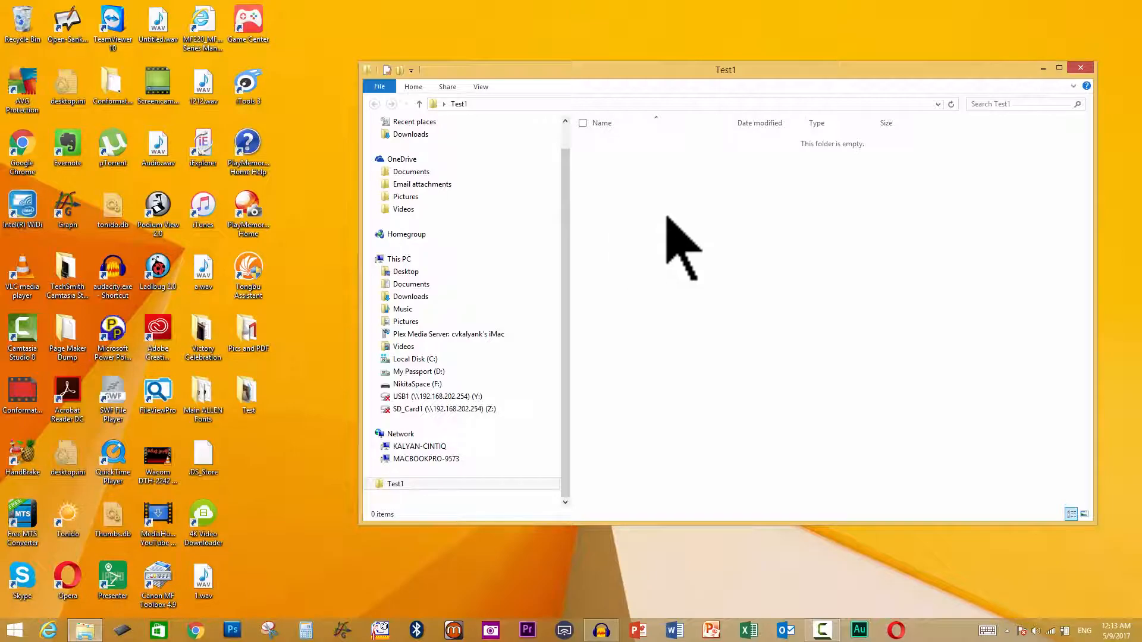
pyautogui.click(1089, 65)
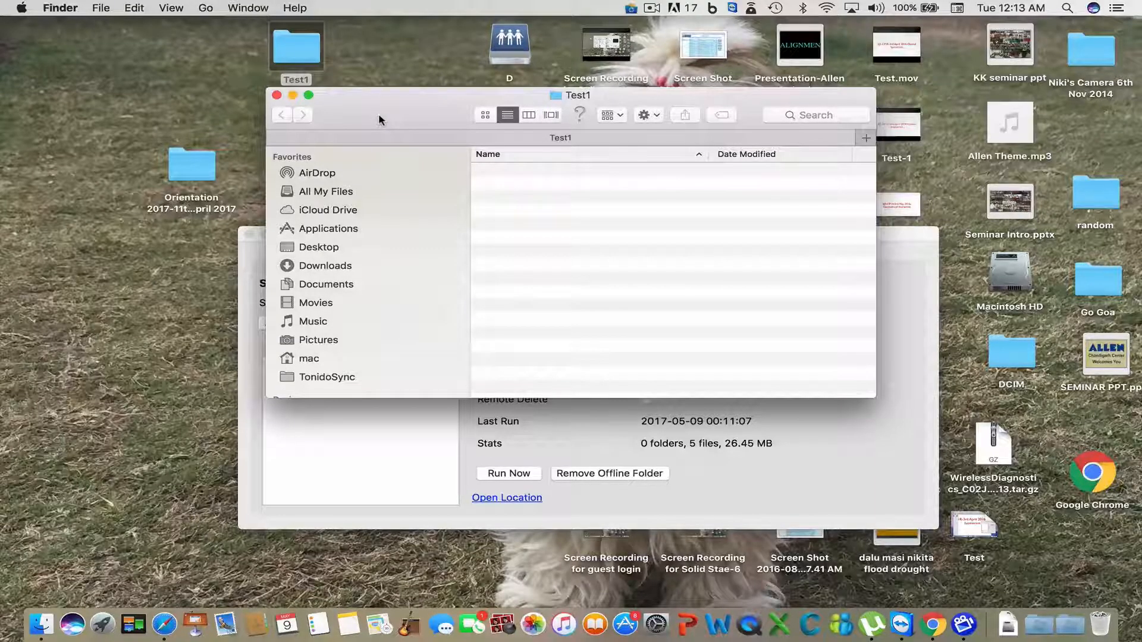
# - Open the Mac desktop's Test folder and copy IMG_0001.JPG
pyautogui.moveTo(380, 115); pyautogui.dragTo(586, 188)
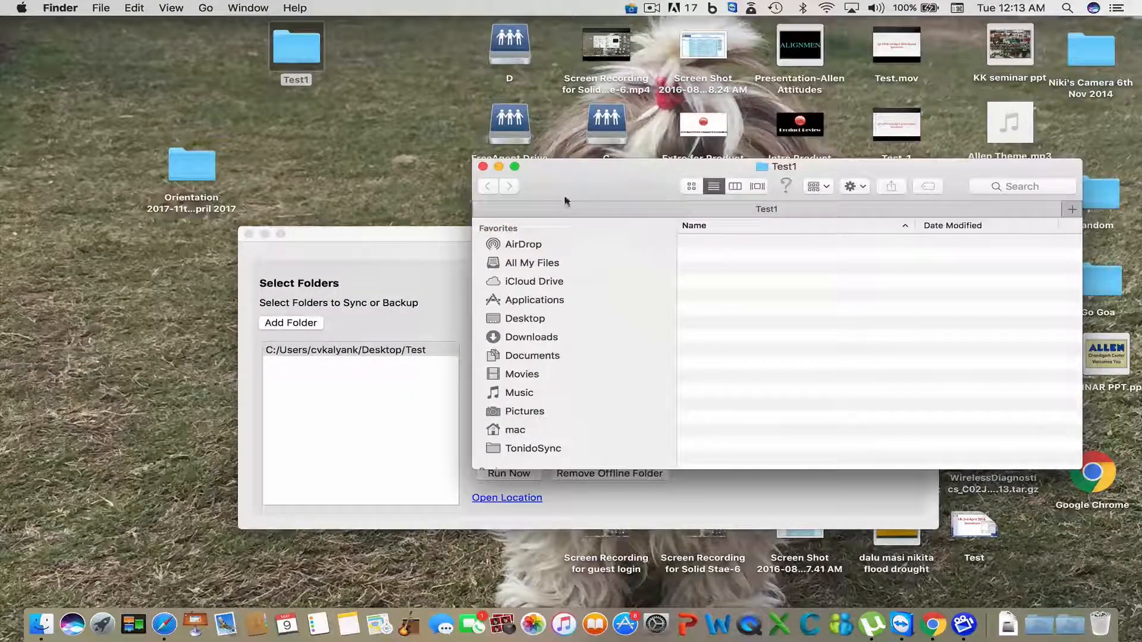
pyautogui.click(452, 236)
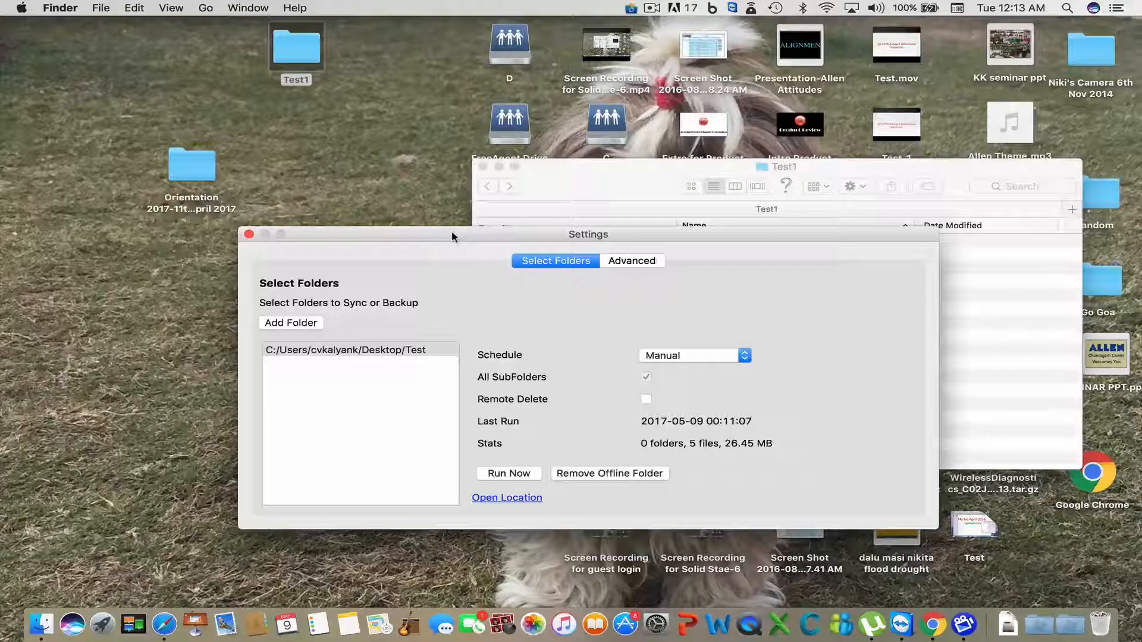
pyautogui.moveTo(467, 237); pyautogui.dragTo(719, 302)
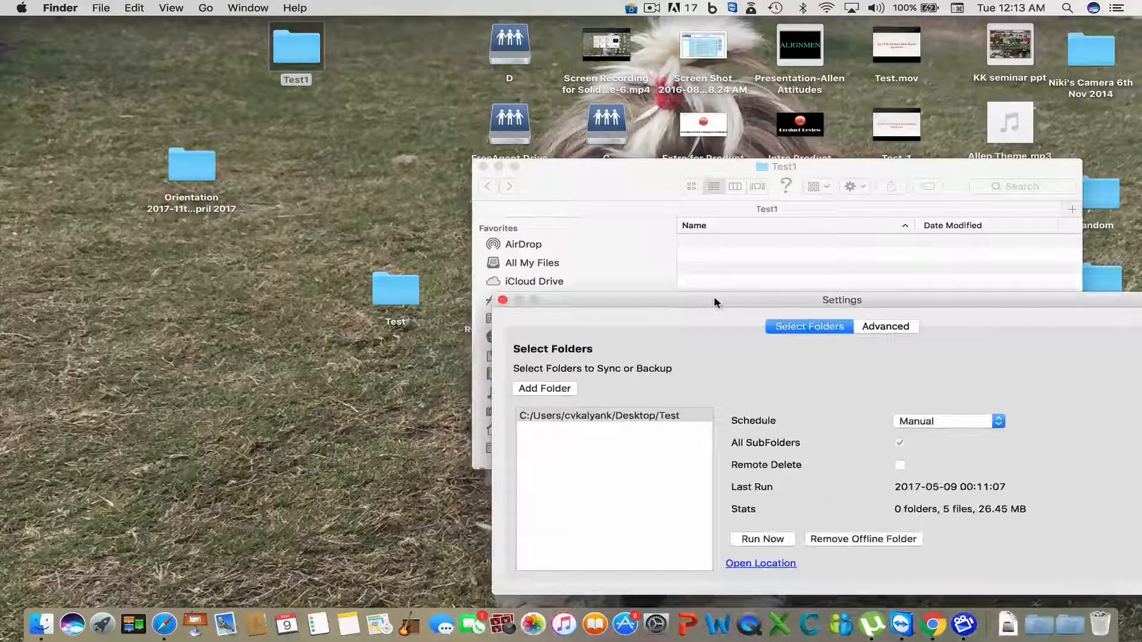
pyautogui.click(397, 294)
pyautogui.doubleClick(398, 293)
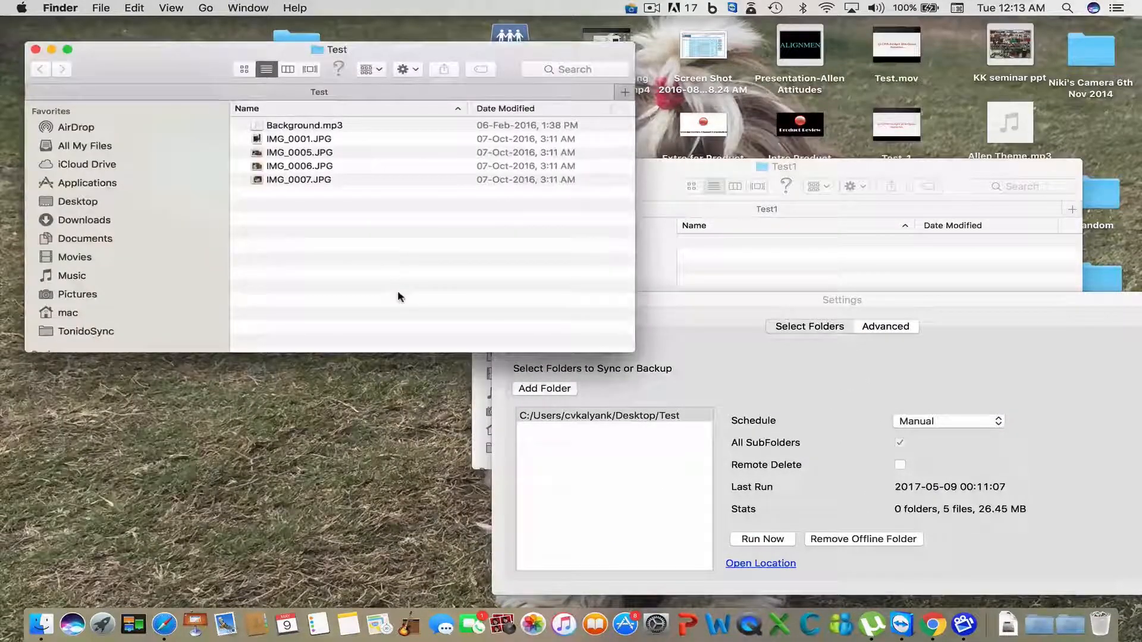
pyautogui.click(333, 139)
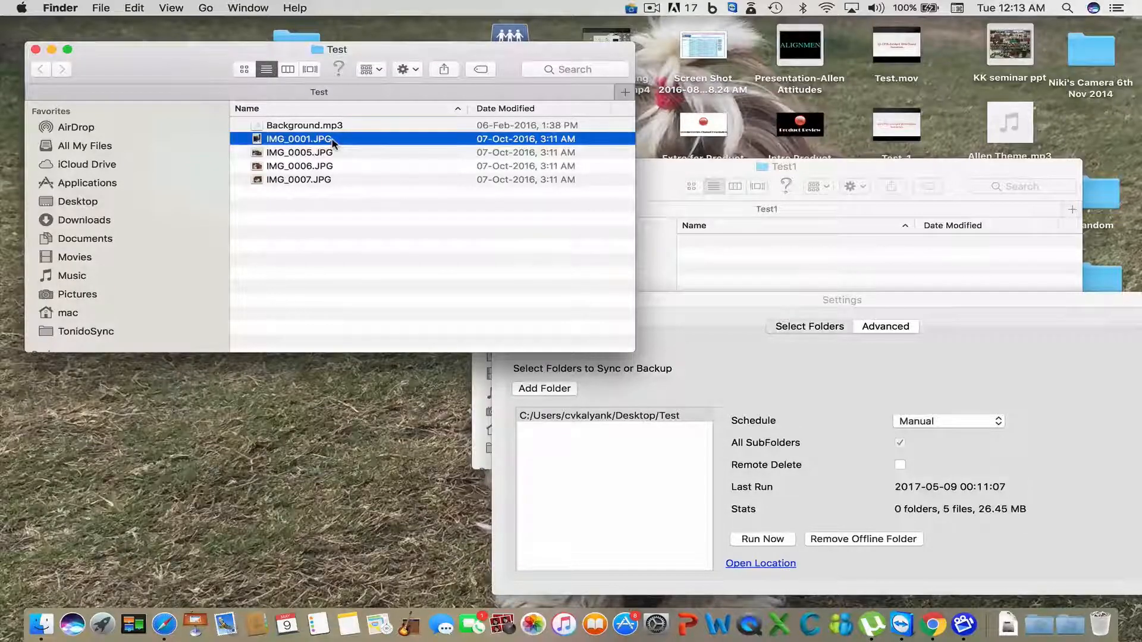
pyautogui.moveTo(333, 138); pyautogui.dragTo(450, 146)
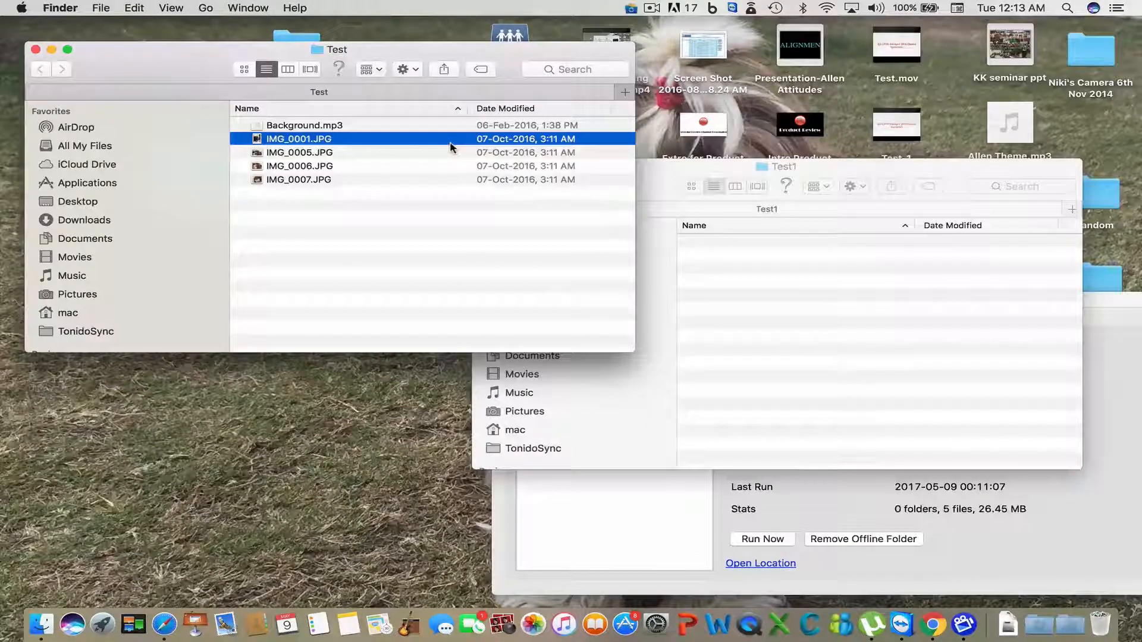
pyautogui.rightClick(451, 146)
pyautogui.click(524, 312)
# - Paste IMG_0001.JPG into Test1, close the Test window, and recentre Settings
pyautogui.click(663, 184)
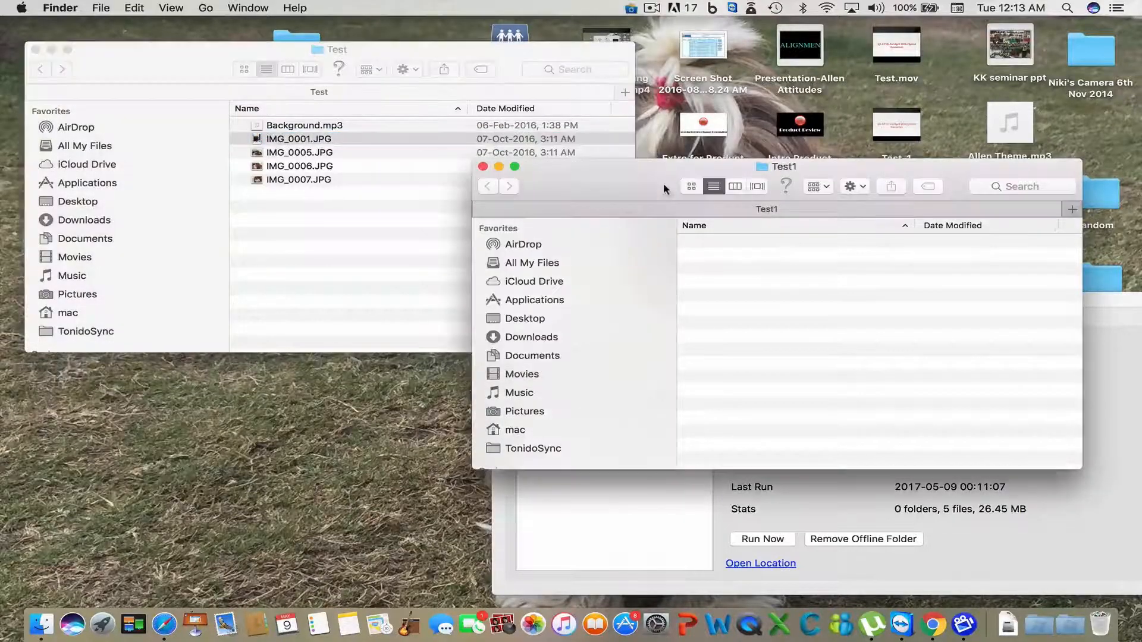
pyautogui.rightClick(717, 266)
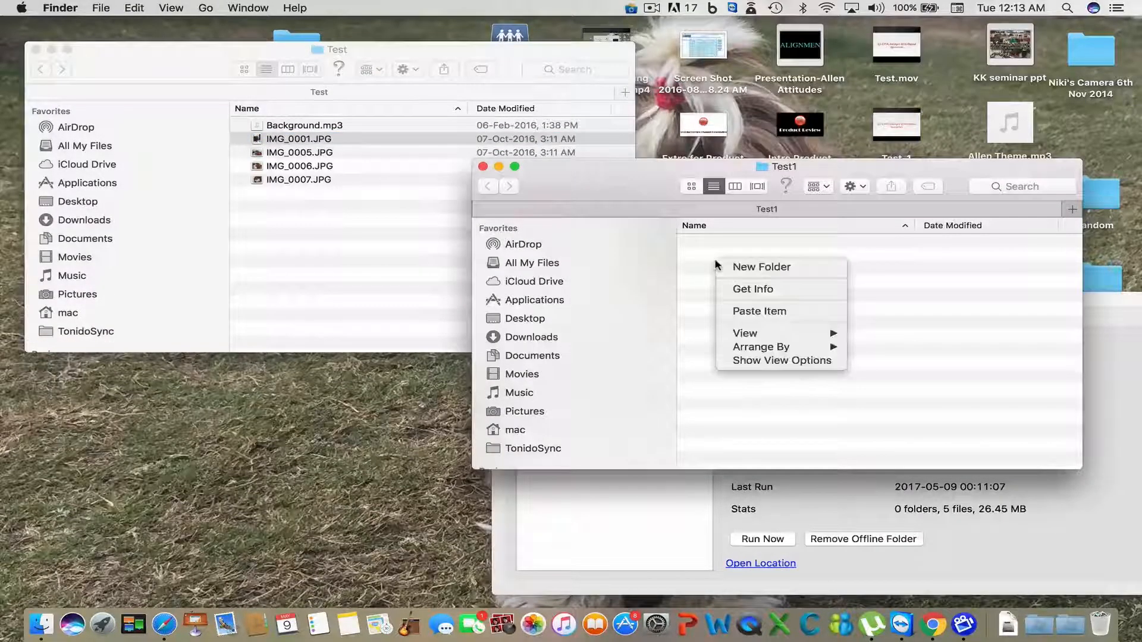
pyautogui.click(738, 312)
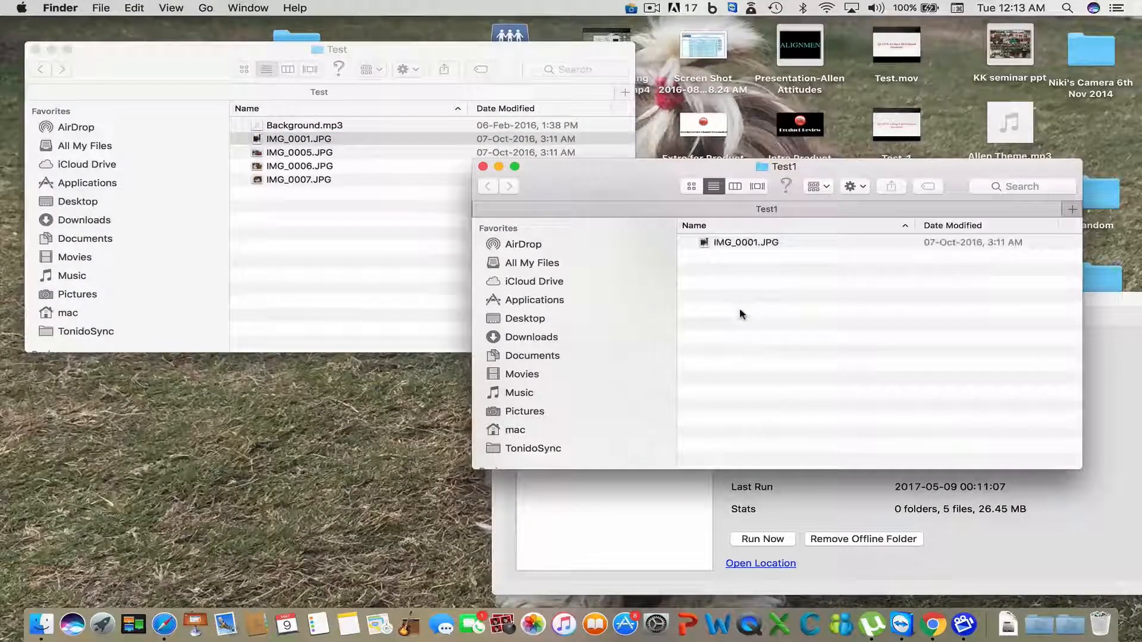
pyautogui.click(36, 49)
pyautogui.moveTo(600, 183); pyautogui.dragTo(146, 40)
pyautogui.moveTo(659, 301); pyautogui.dragTo(532, 172)
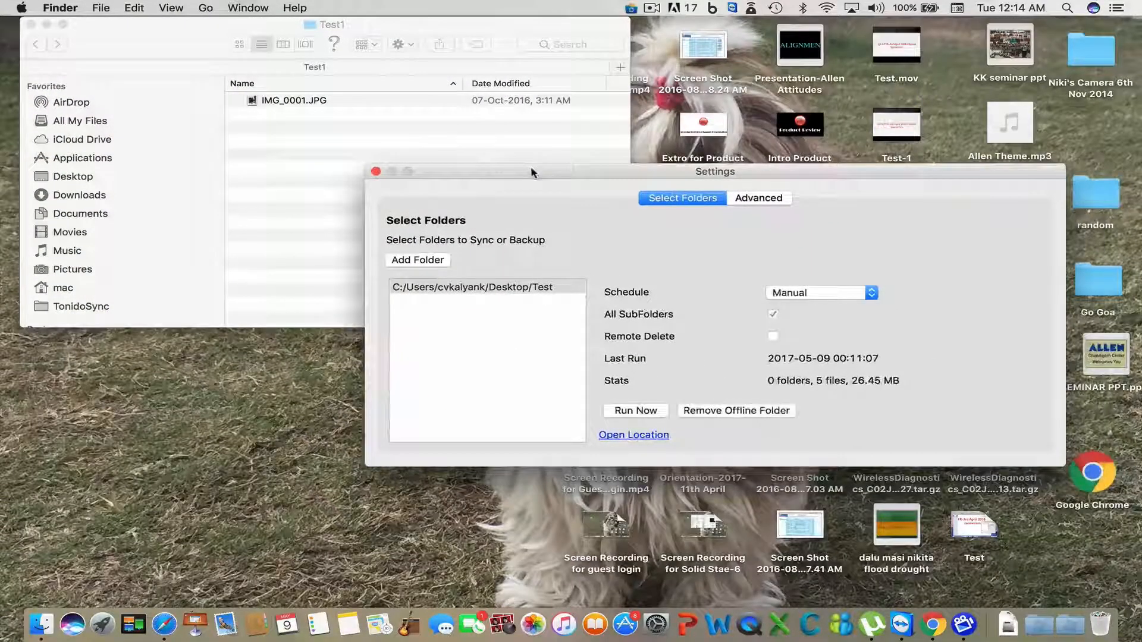
# - Start a new offline folder with the PC Desktop's Test1 as the remote folder
pyautogui.click(435, 260)
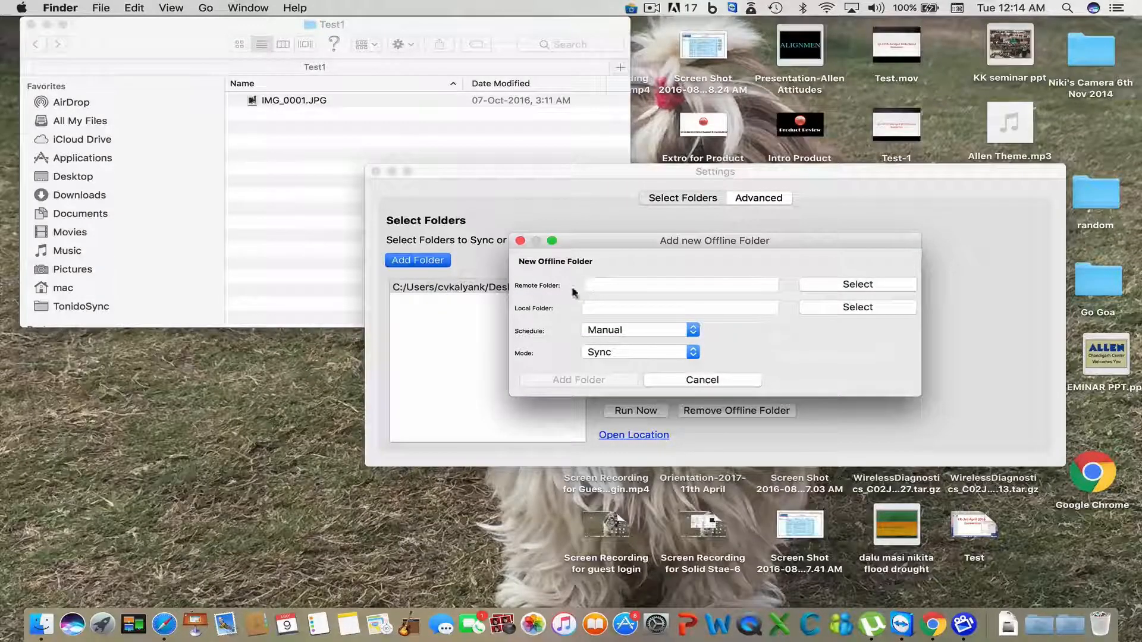
pyautogui.click(857, 285)
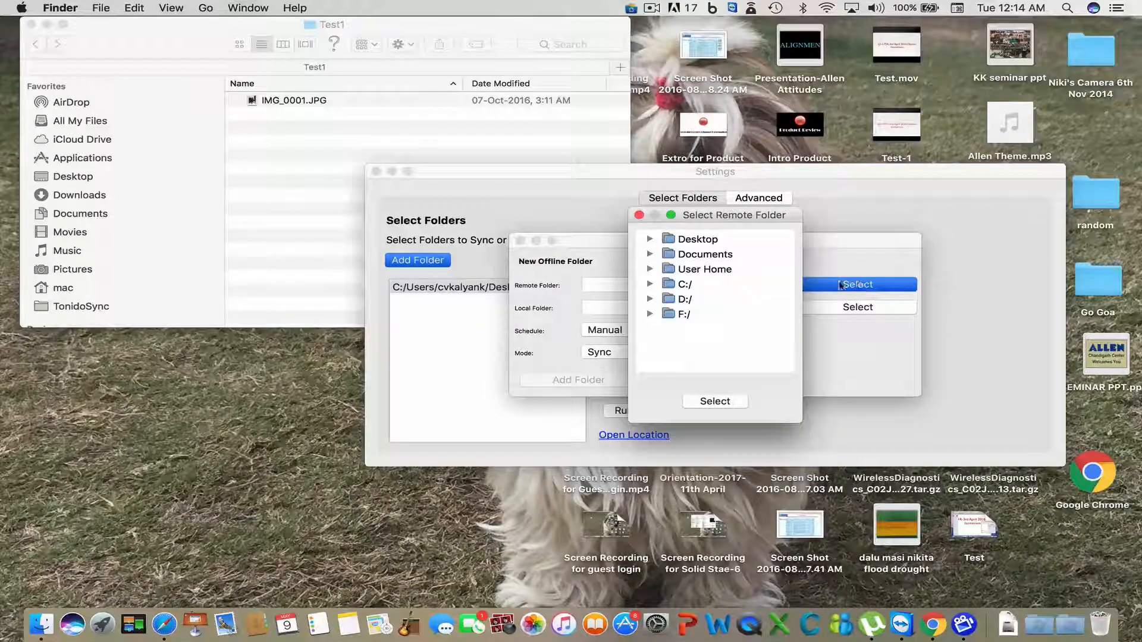
pyautogui.click(647, 239)
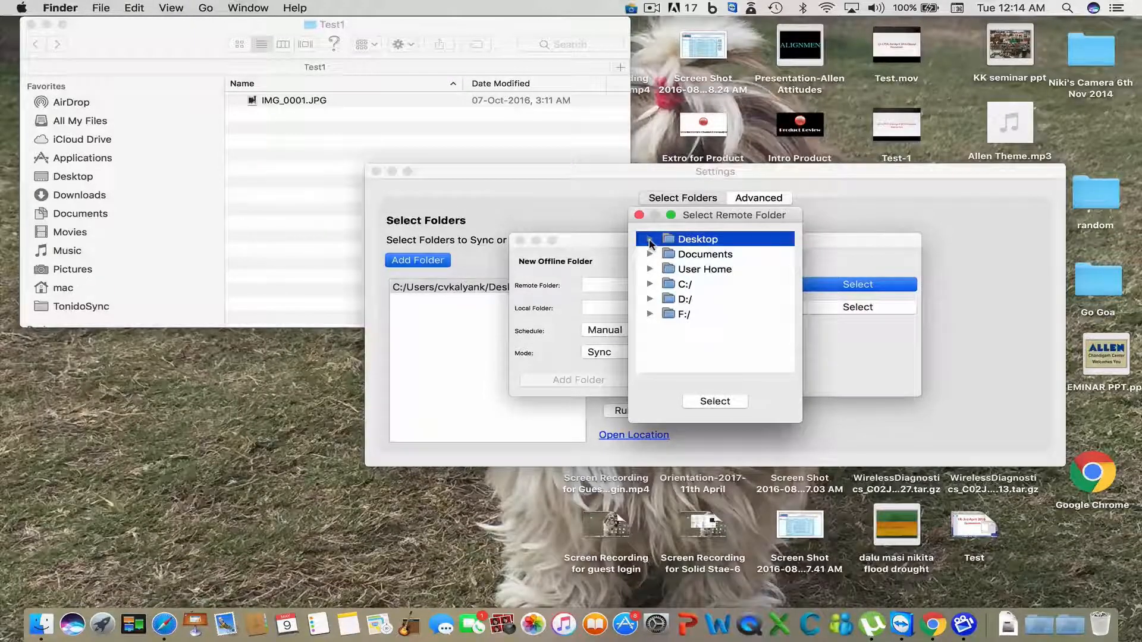
pyautogui.click(650, 240)
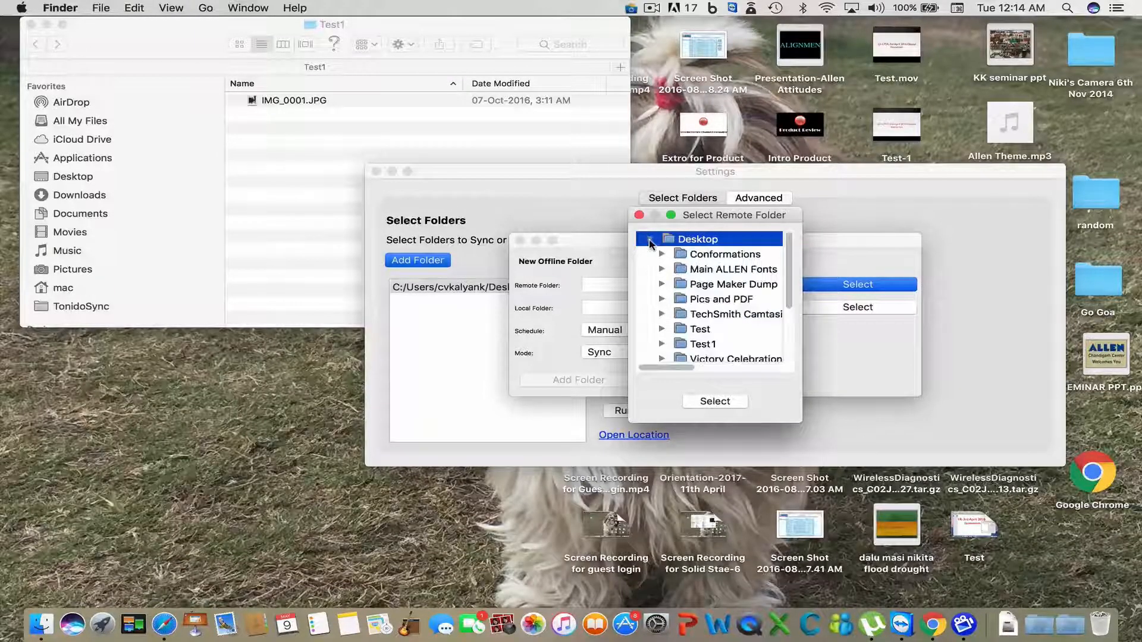
pyautogui.click(702, 344)
pyautogui.click(708, 402)
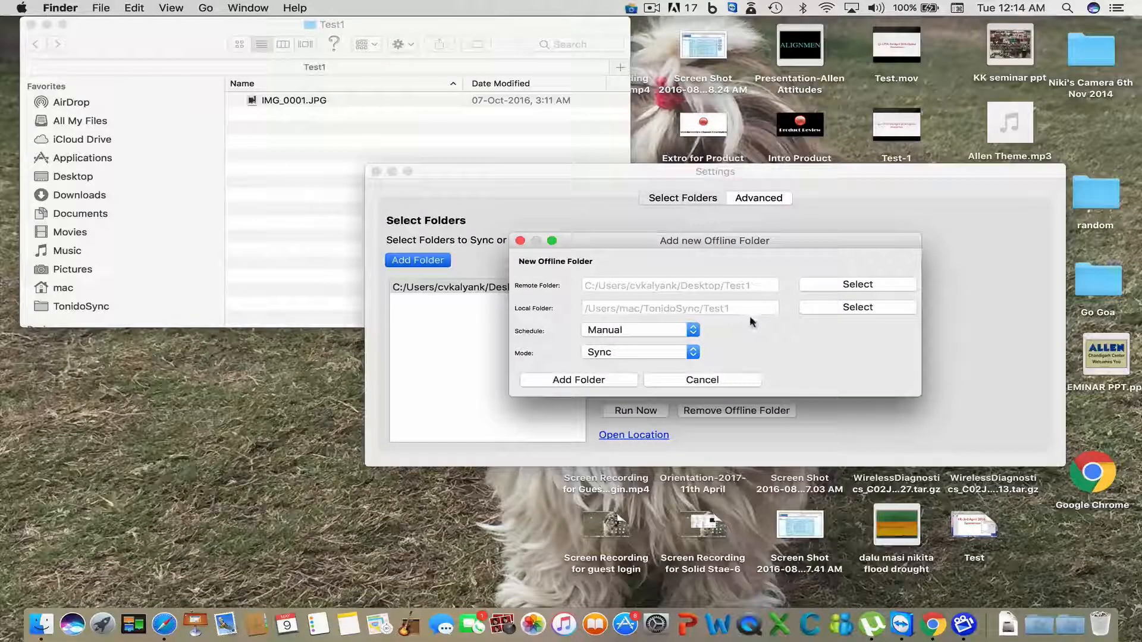
# - Pair it with the Mac Desktop's Test1 in Backup: Local to Remote mode, add it, and run the backup
pyautogui.click(815, 310)
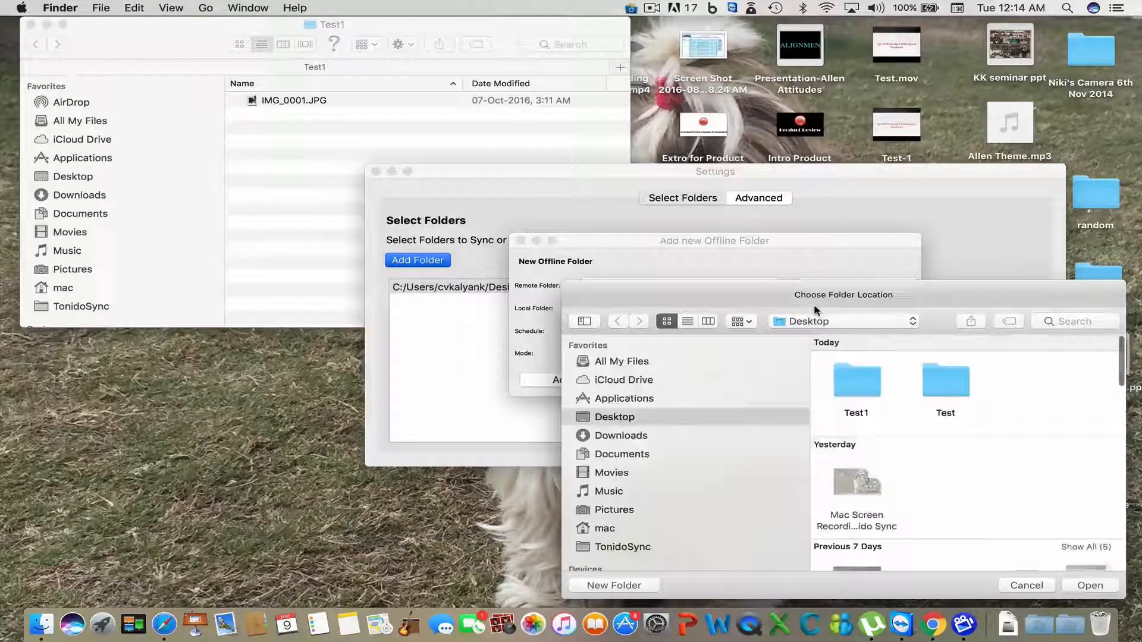
pyautogui.click(854, 381)
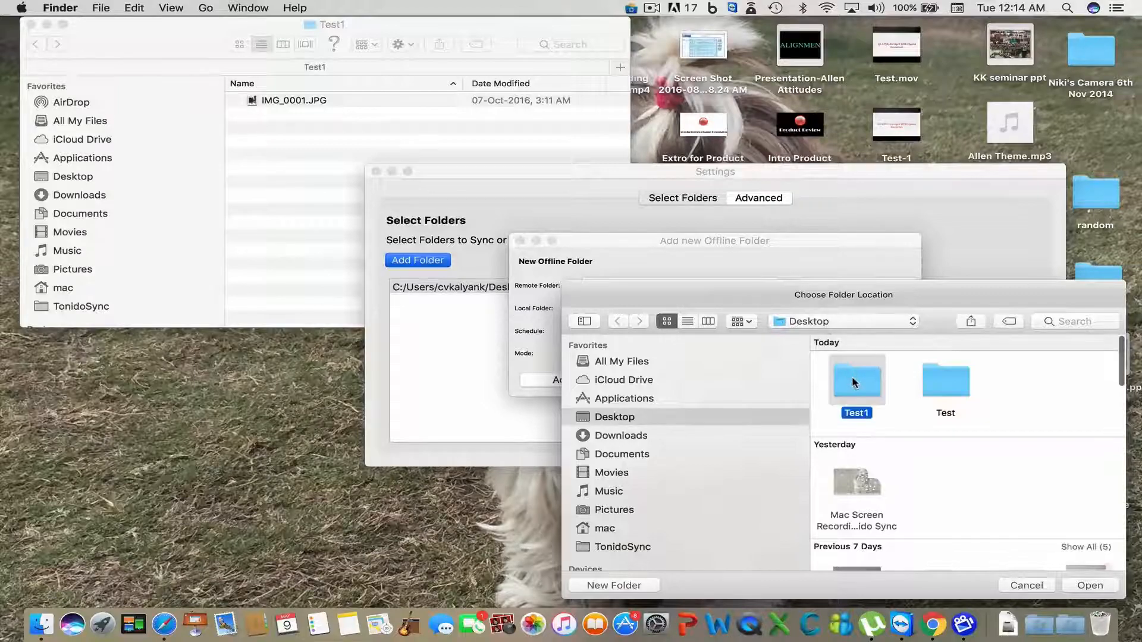
pyautogui.click(1081, 587)
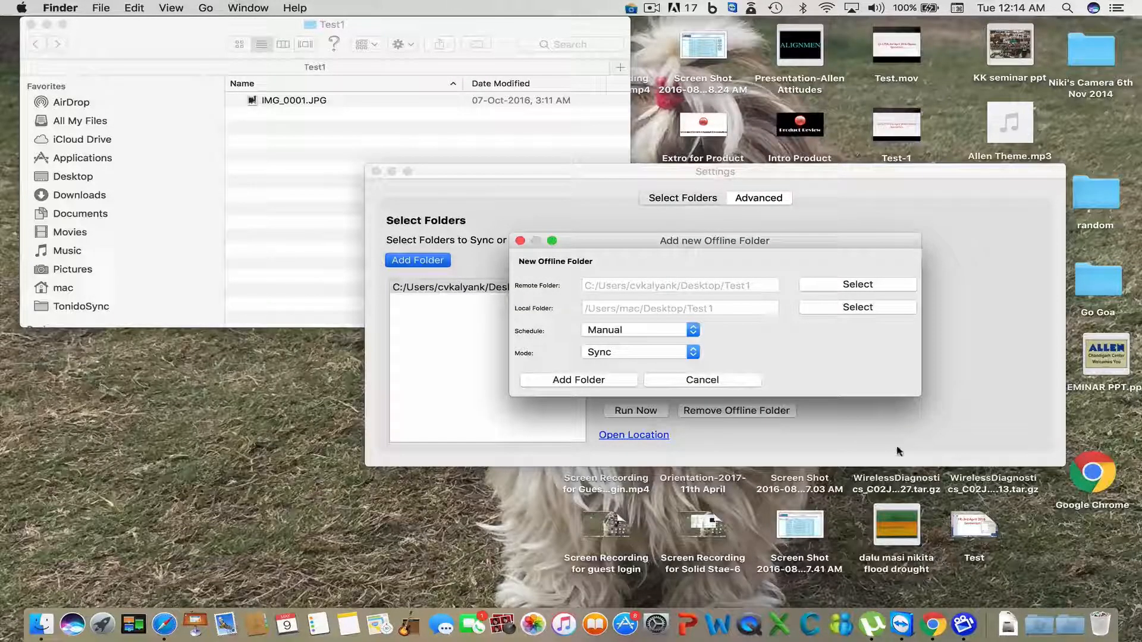
pyautogui.click(693, 352)
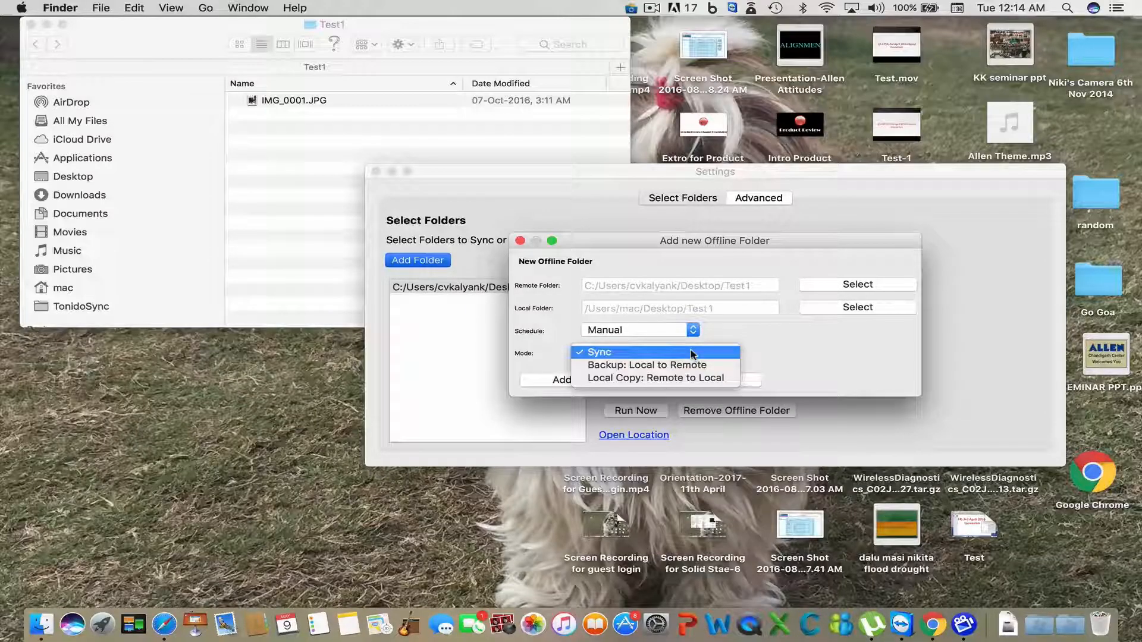
pyautogui.click(687, 366)
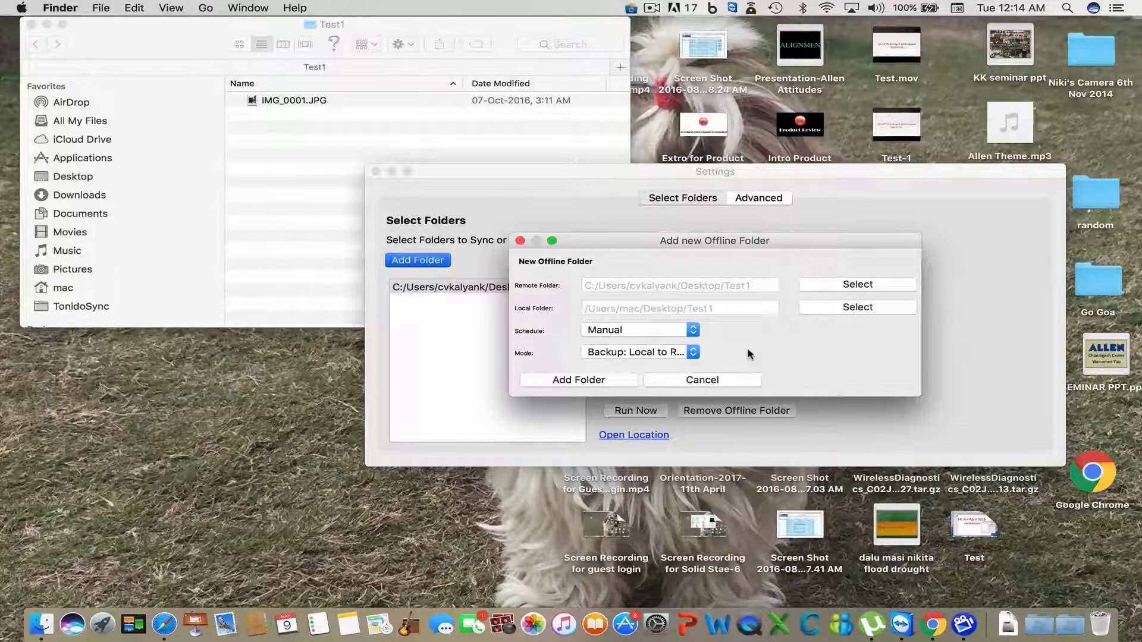
pyautogui.click(633, 381)
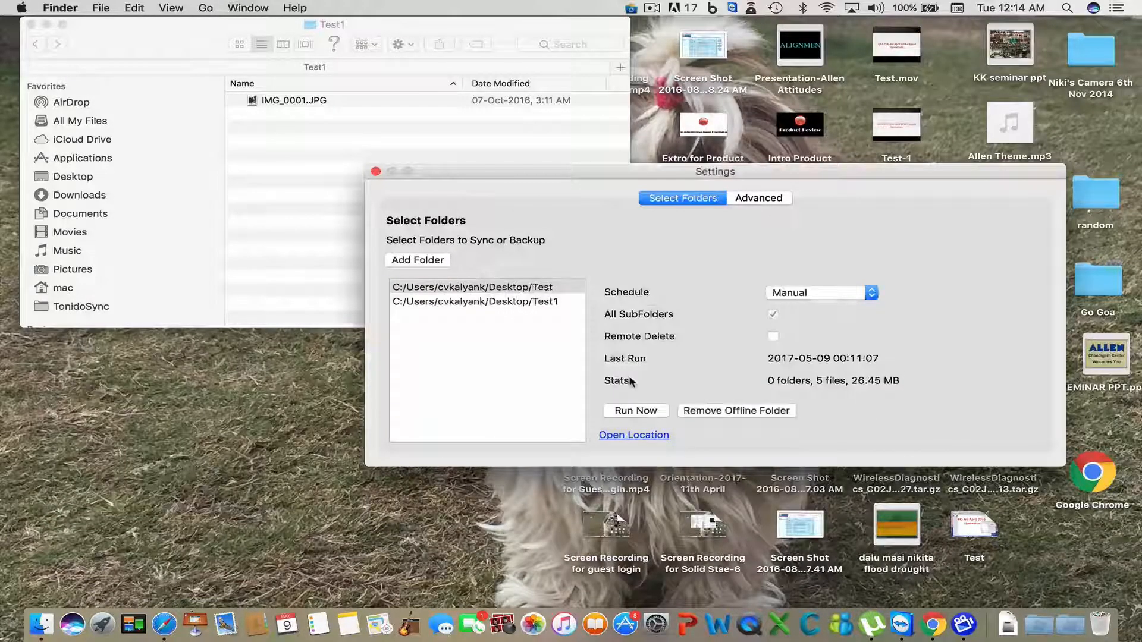
pyautogui.click(507, 303)
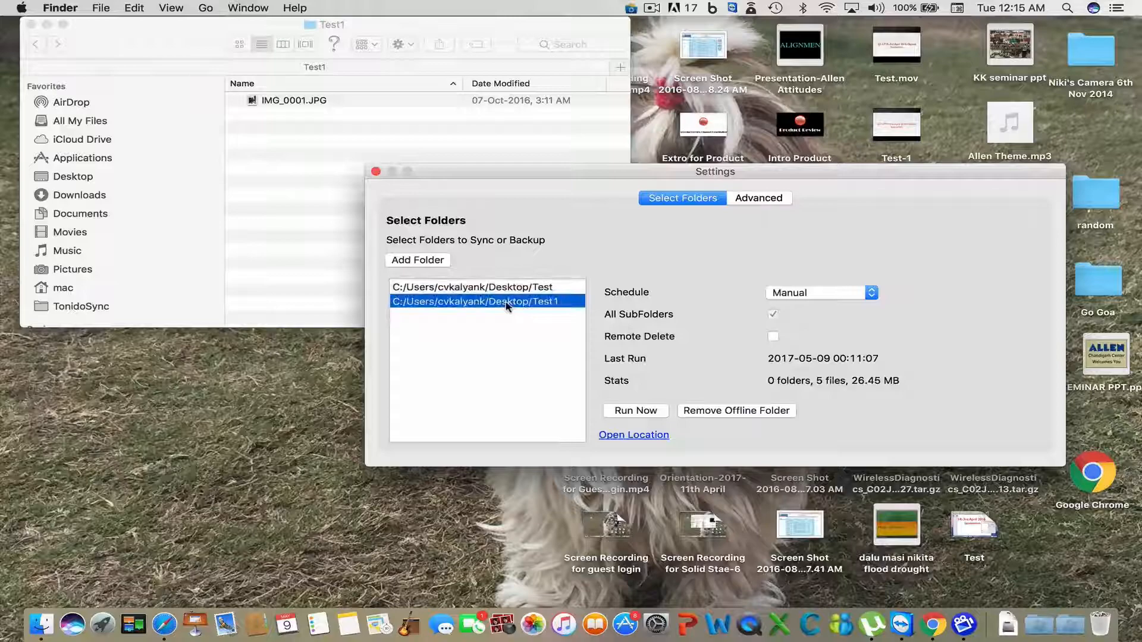
pyautogui.click(647, 415)
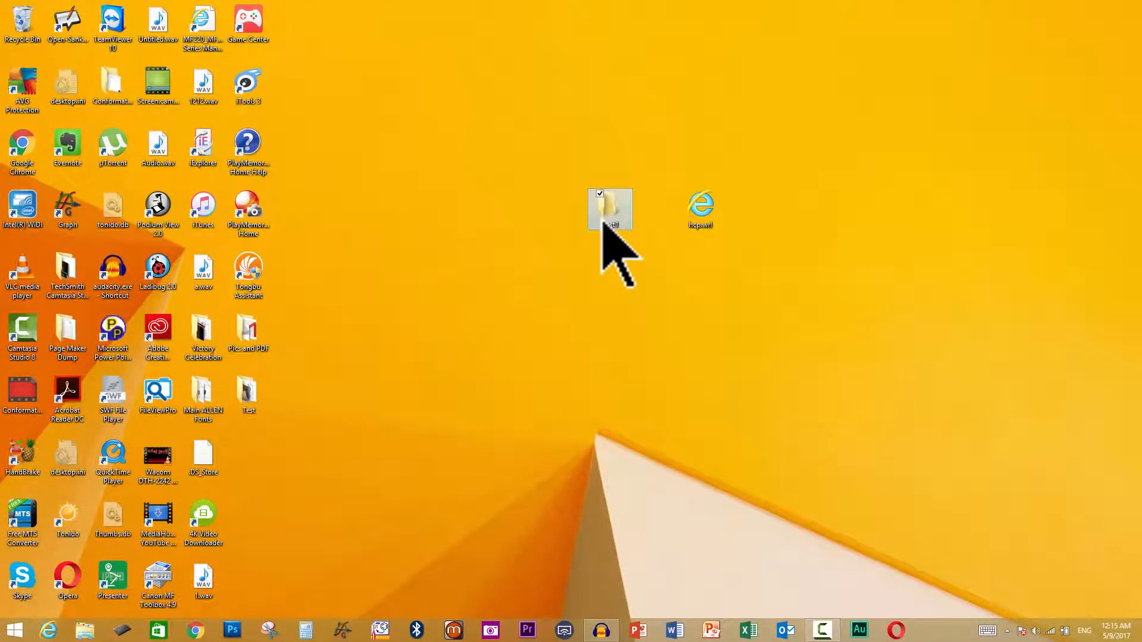
pyautogui.doubleClick(604, 224)
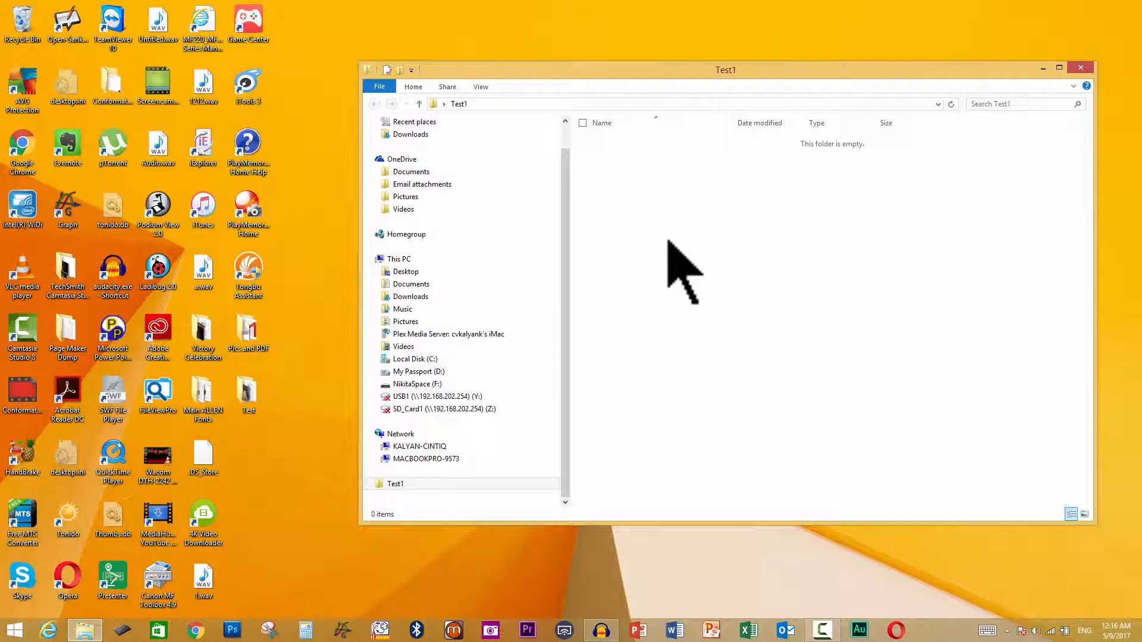
pyautogui.click(1083, 67)
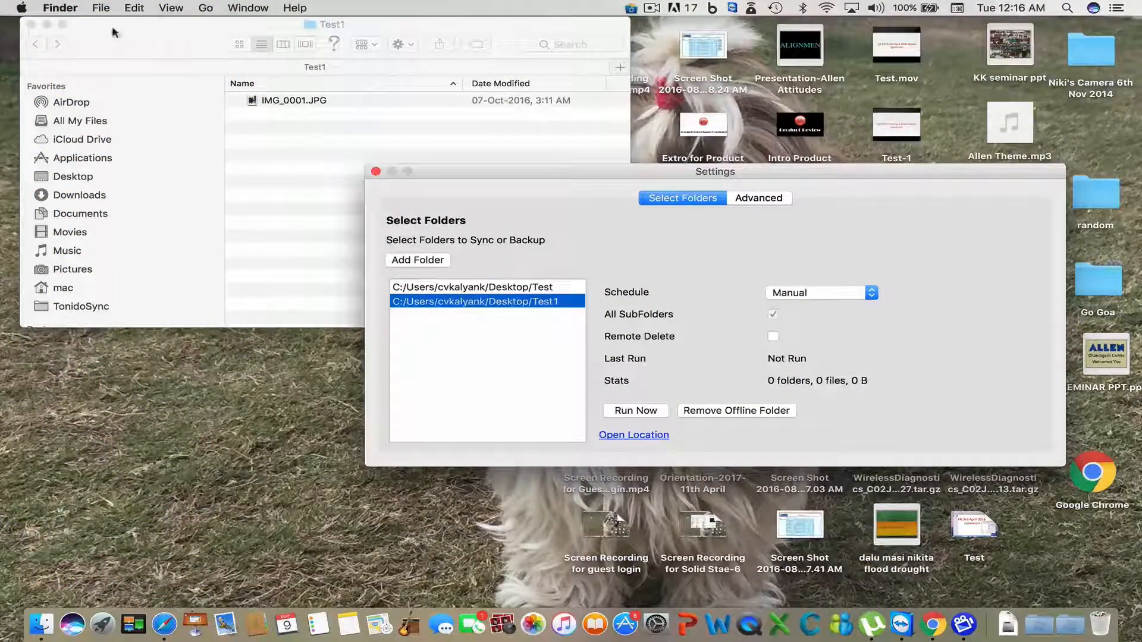
pyautogui.click(32, 25)
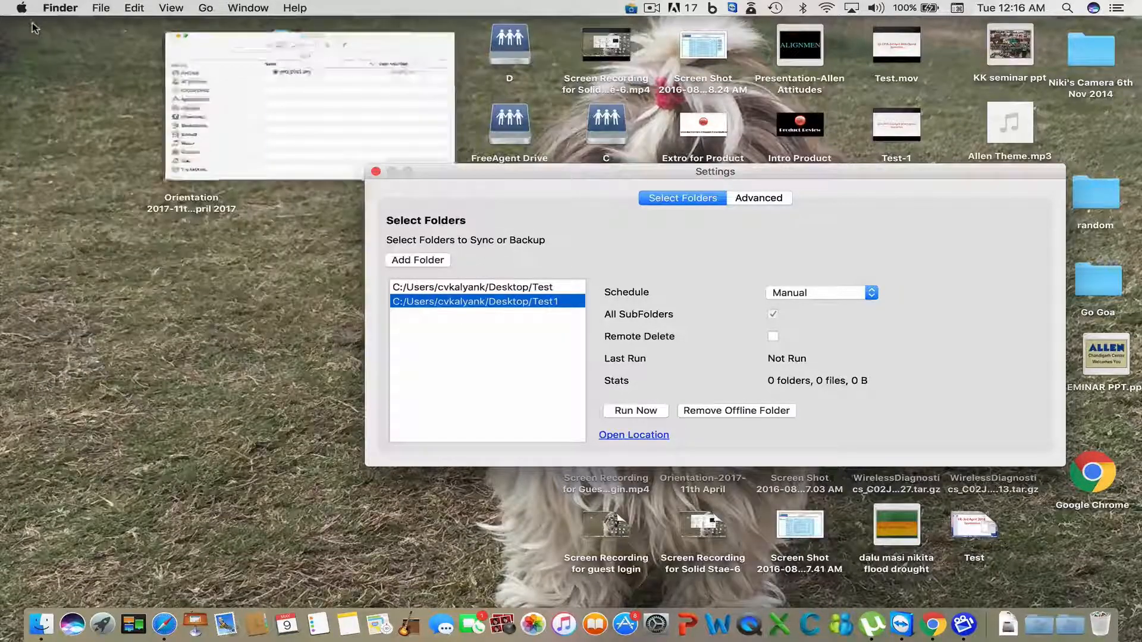
pyautogui.rightClick(67, 76)
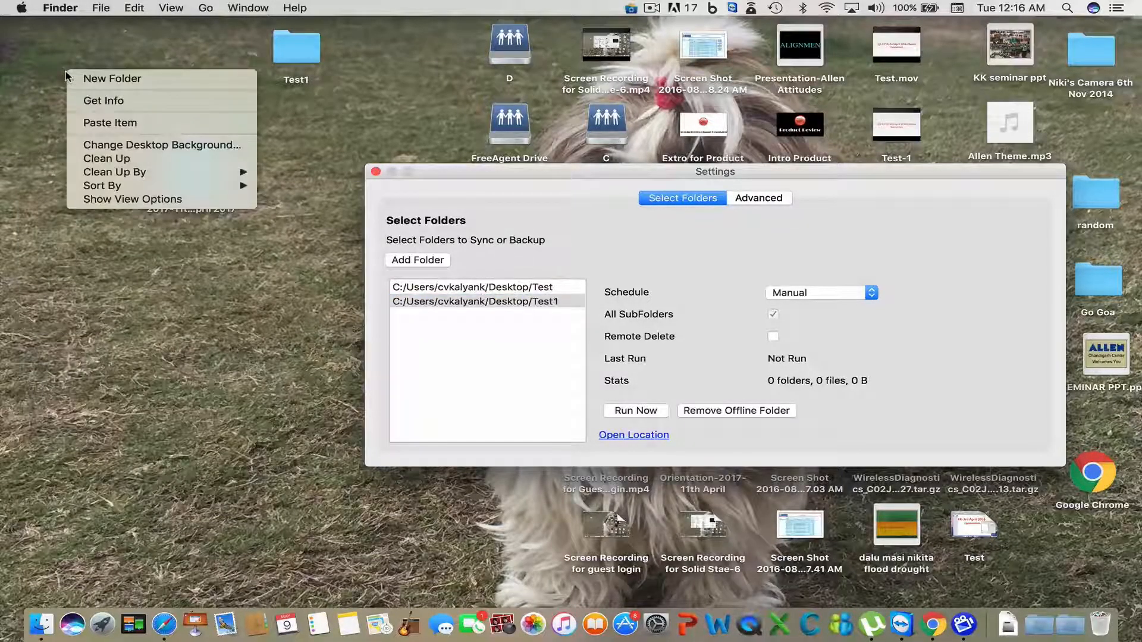
pyautogui.click(99, 81)
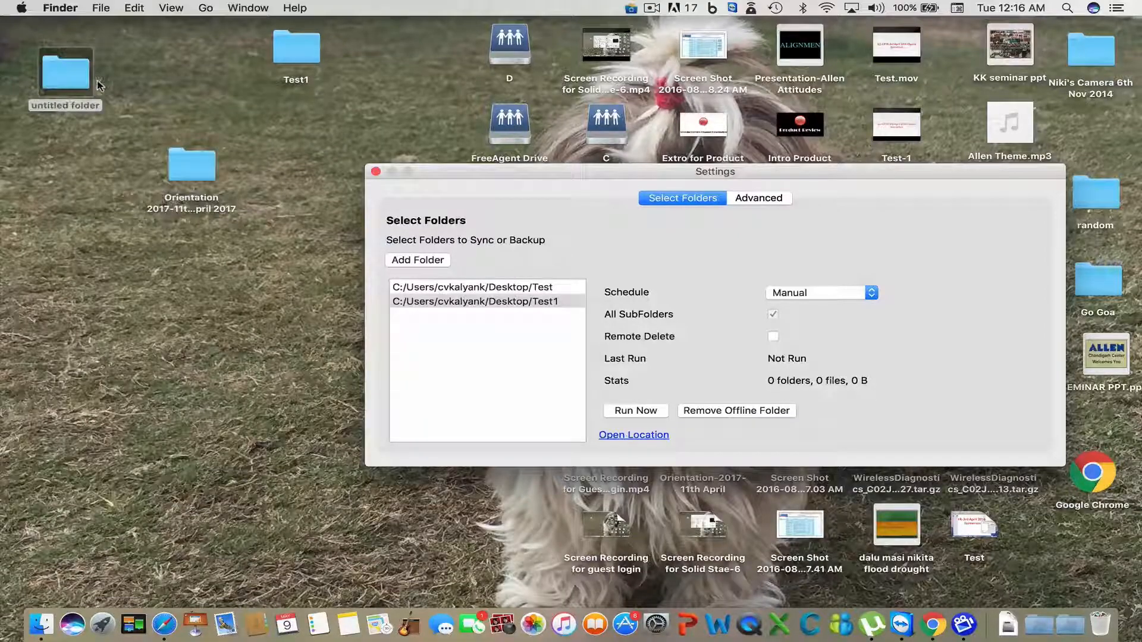
pyautogui.click(89, 109)
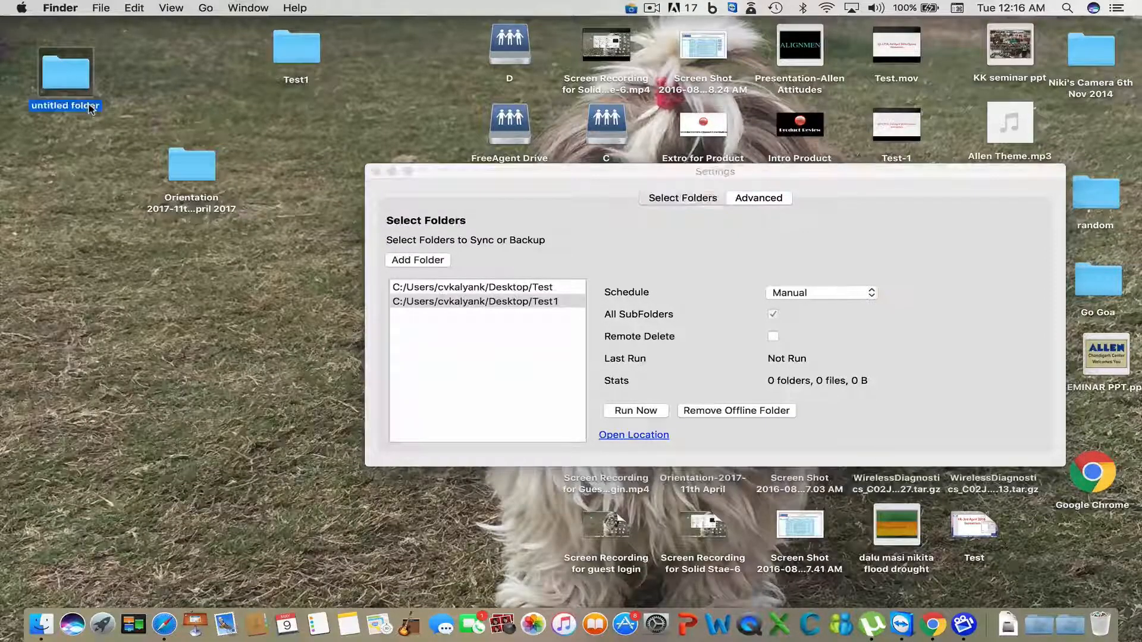
pyautogui.click(92, 108)
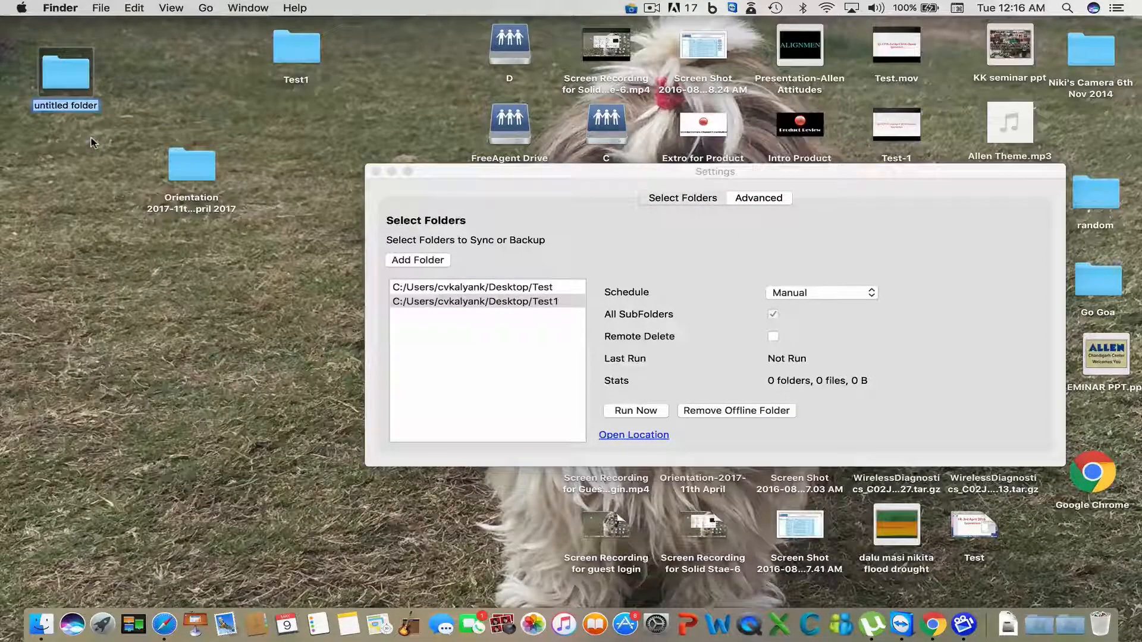
pyautogui.write('Te')
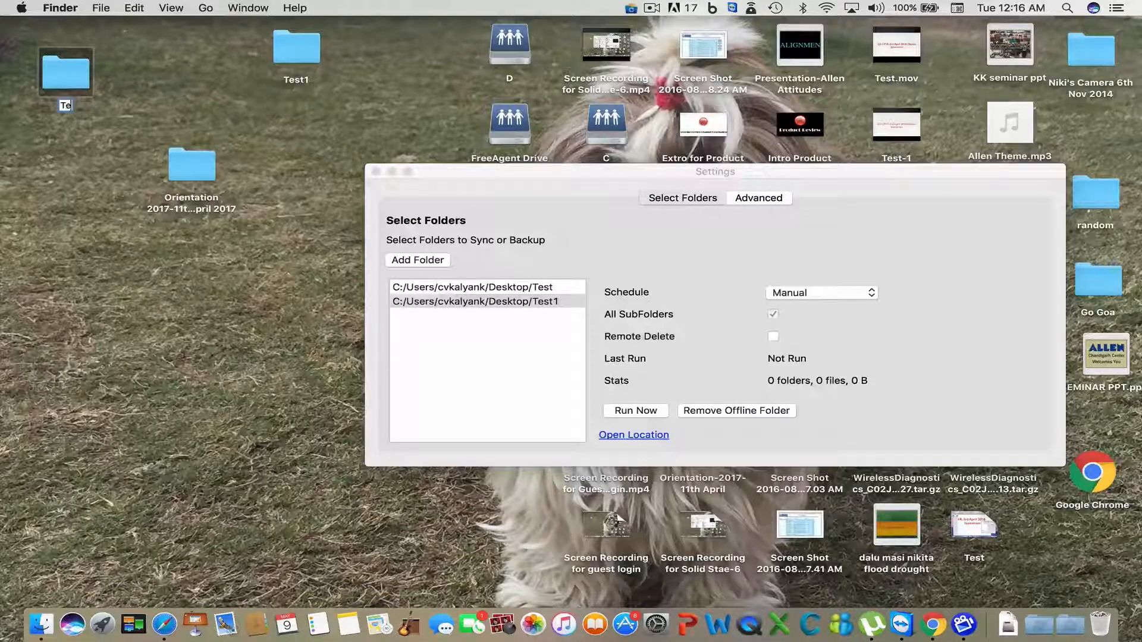
pyautogui.write('st2')
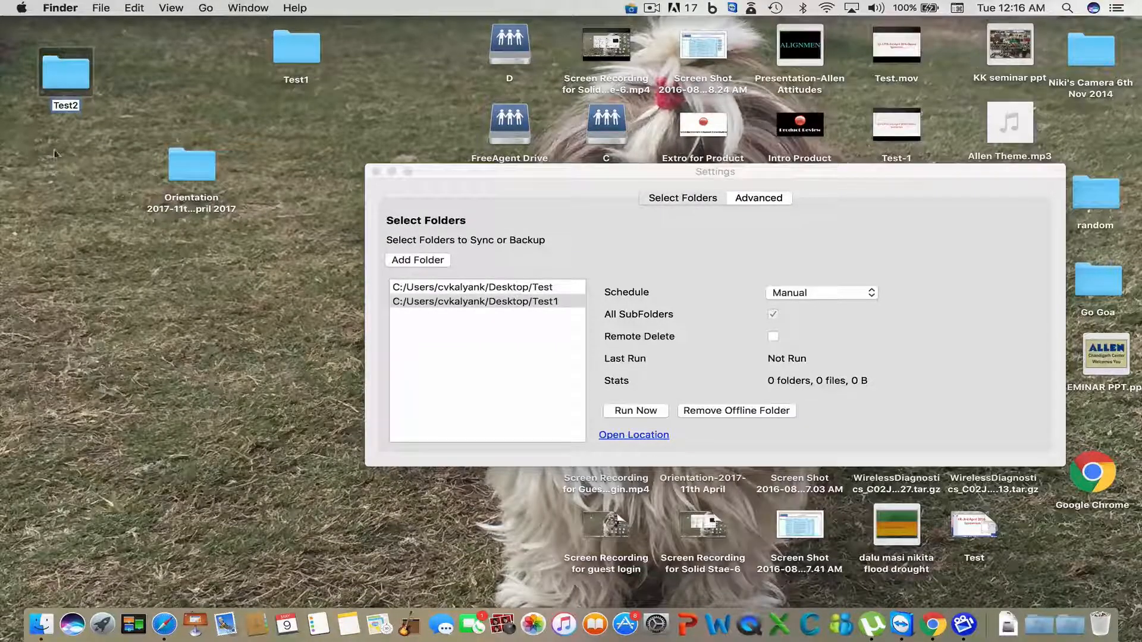
pyautogui.click(79, 161)
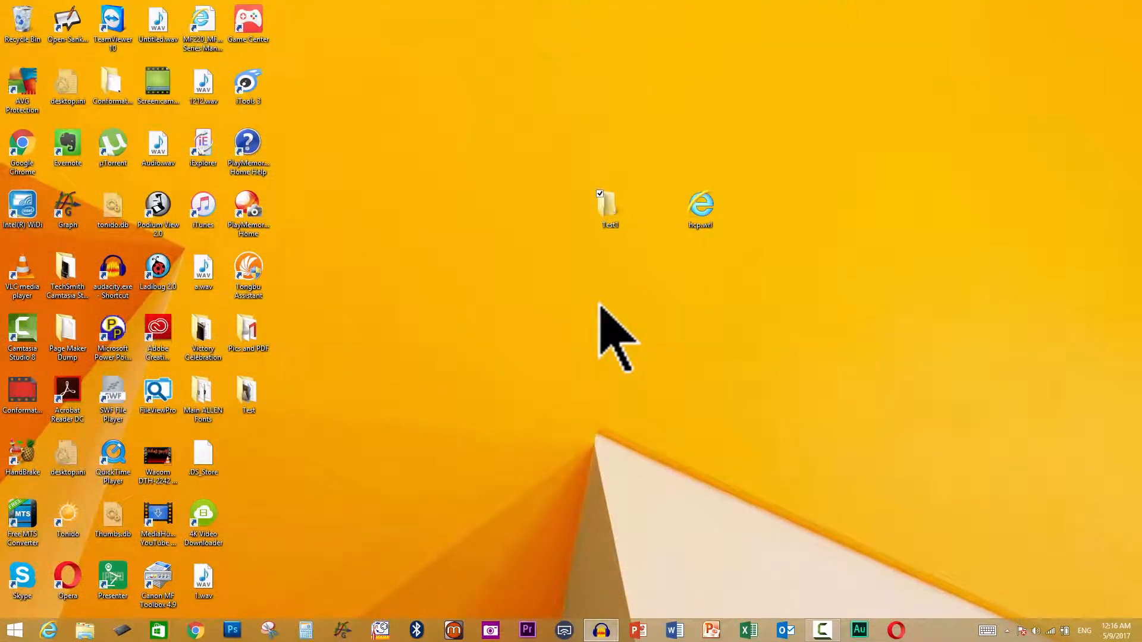
# - Create a new folder on the Windows desktop named Test2 using New > Folder
pyautogui.rightClick(599, 305)
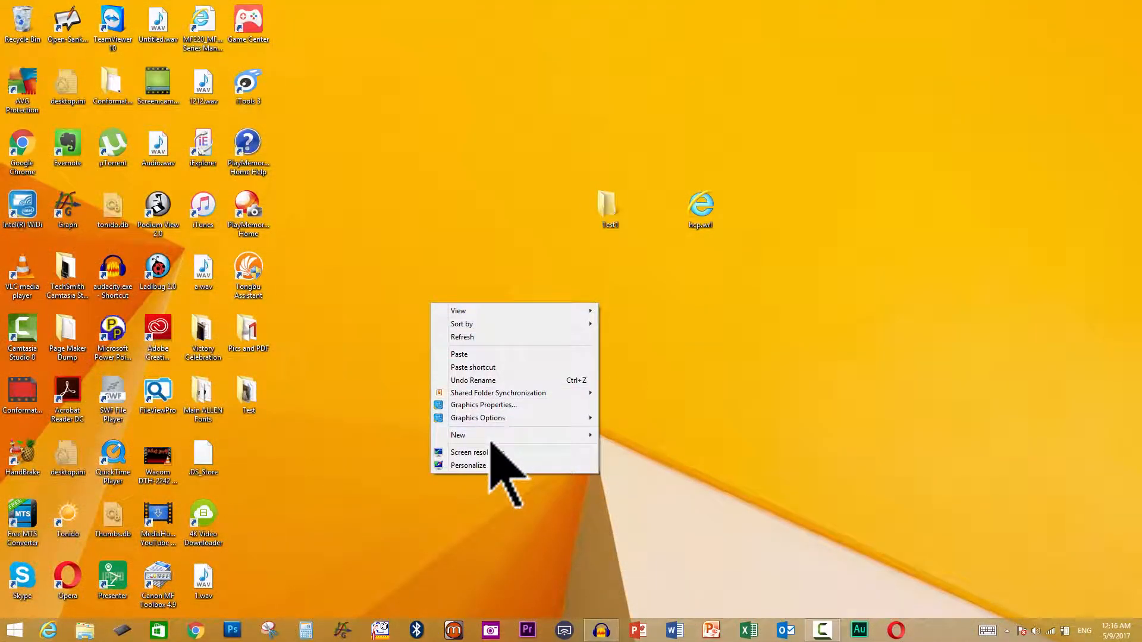
pyautogui.moveTo(488, 434)
pyautogui.click(403, 436)
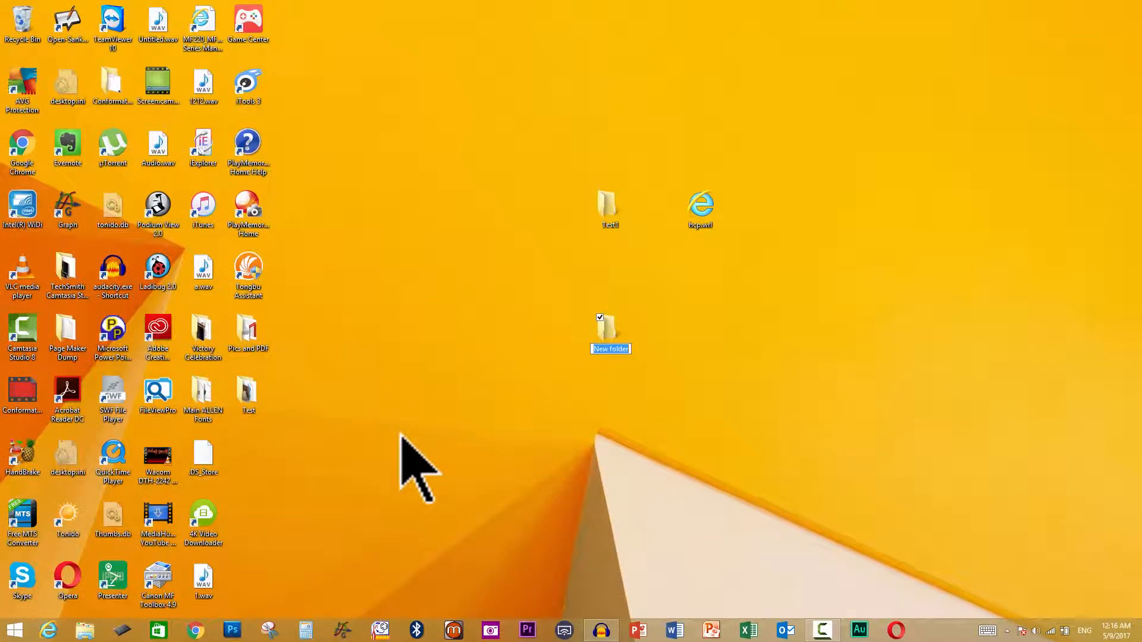
pyautogui.write('Test2')
pyautogui.press('Return')
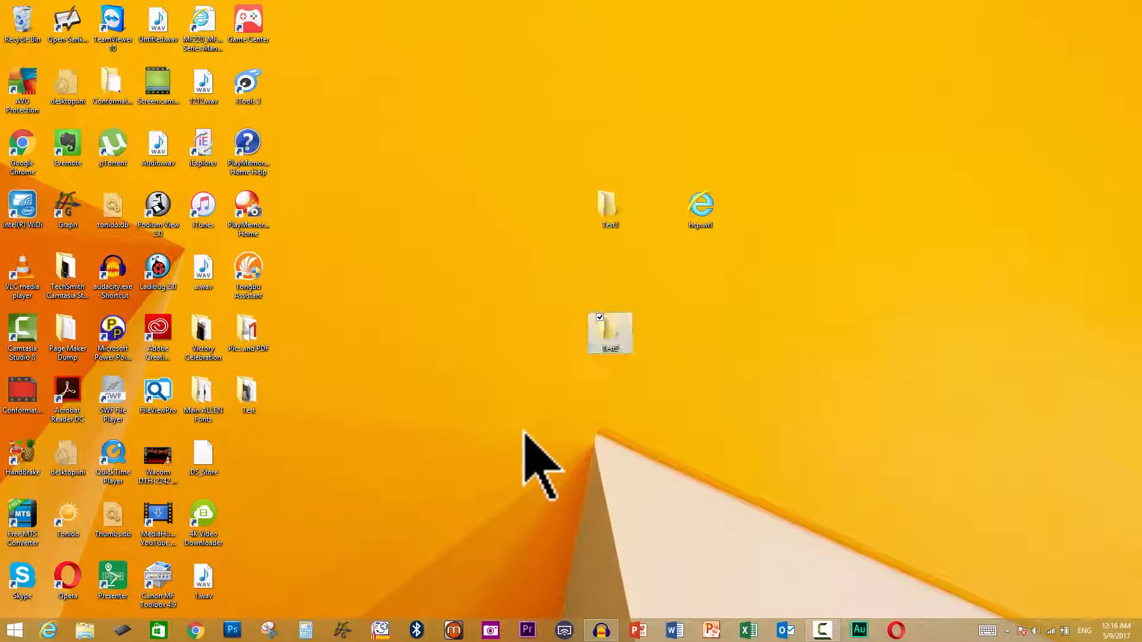
# - Open the Test folder and copy Background.mp3
pyautogui.click(262, 391)
pyautogui.doubleClick(262, 391)
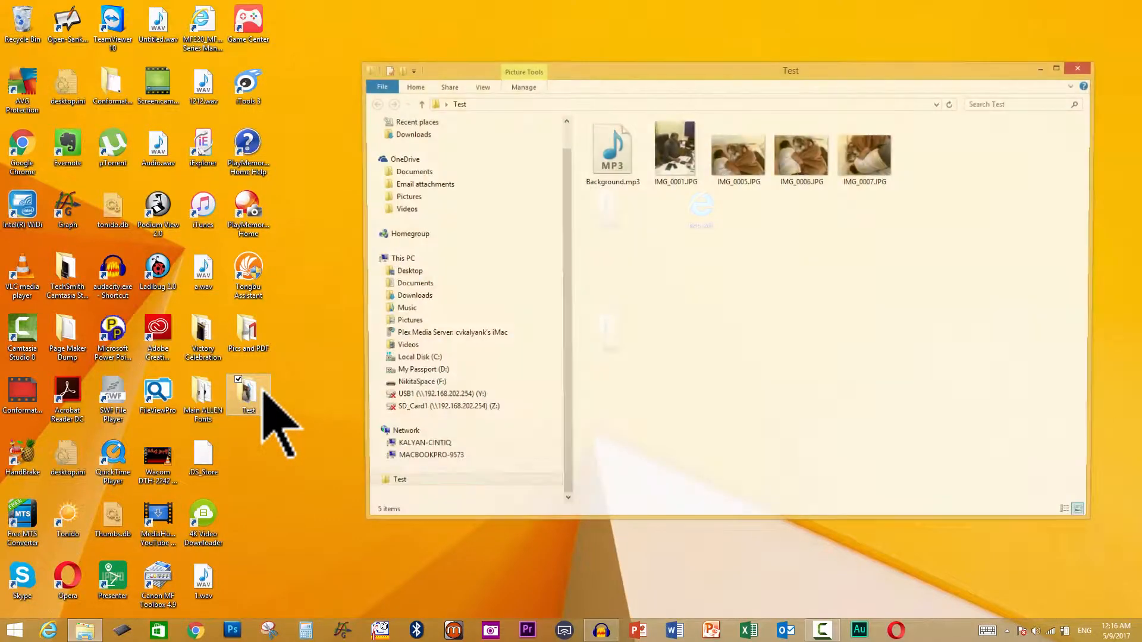
pyautogui.click(684, 184)
pyautogui.rightClick(684, 178)
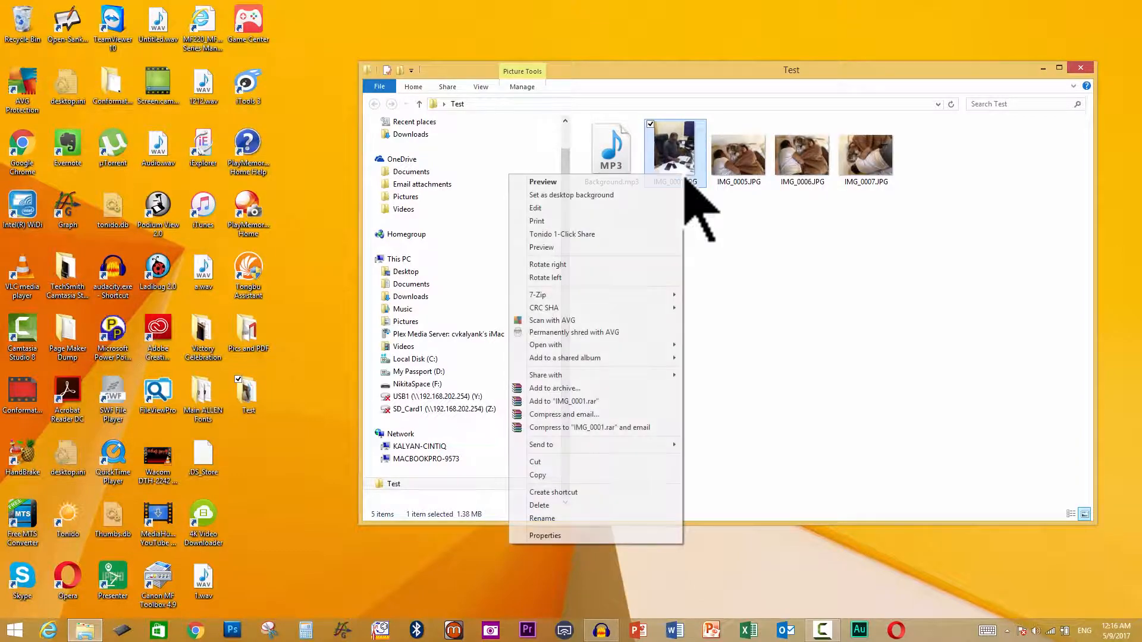
pyautogui.click(794, 446)
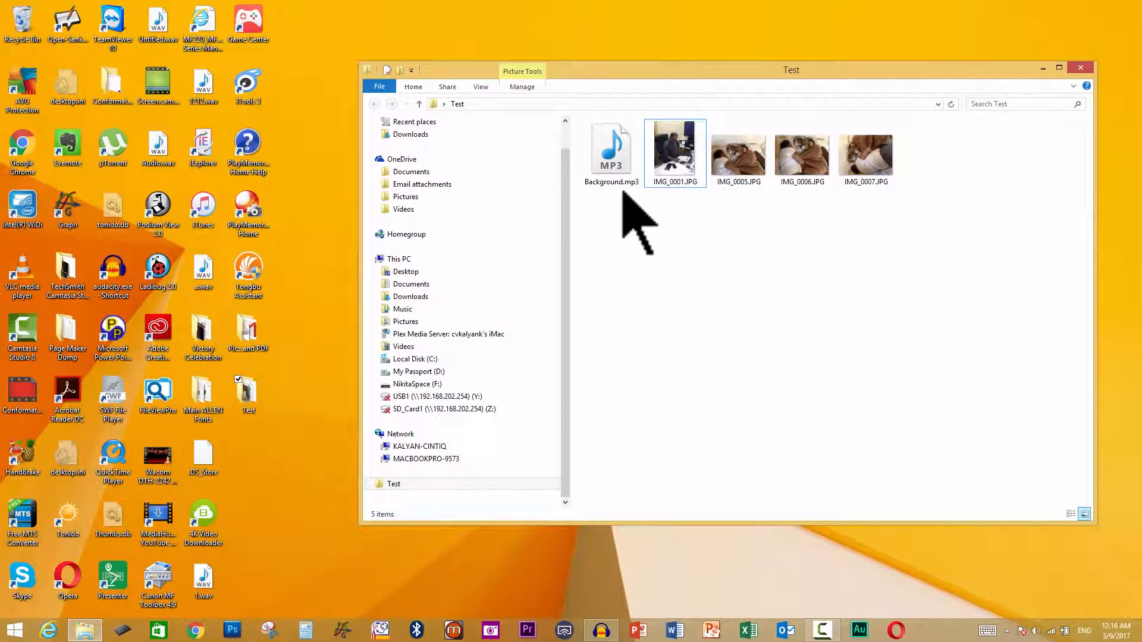
pyautogui.rightClick(606, 159)
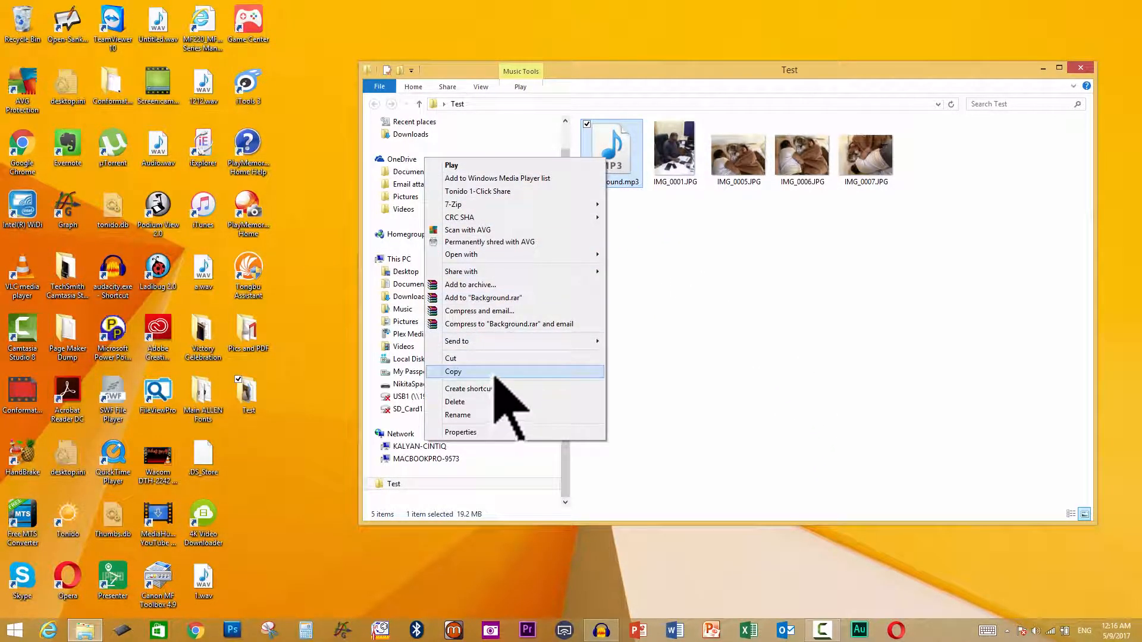
pyautogui.click(494, 373)
# - Close the Test window and paste Background.mp3 into the empty Test2 folder
pyautogui.click(1080, 69)
pyautogui.doubleClick(621, 350)
pyautogui.rightClick(680, 189)
pyautogui.click(617, 271)
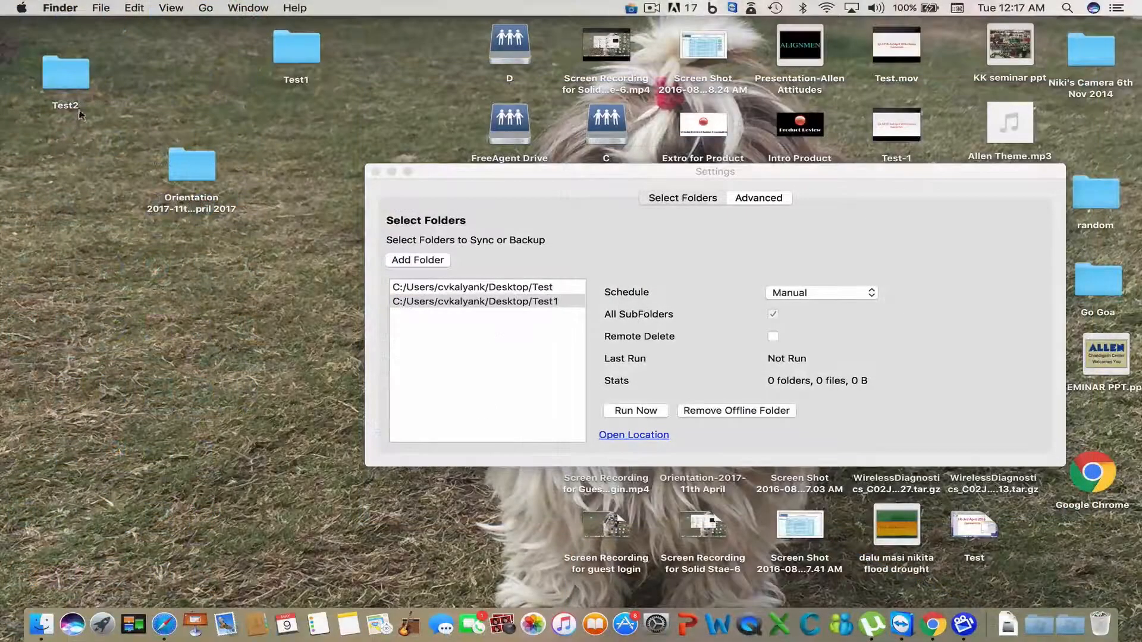
# - Open the Mac's Test2 folder in Finder, move it to the upper left, and return to Tonido Sync Settings
pyautogui.doubleClick(71, 73)
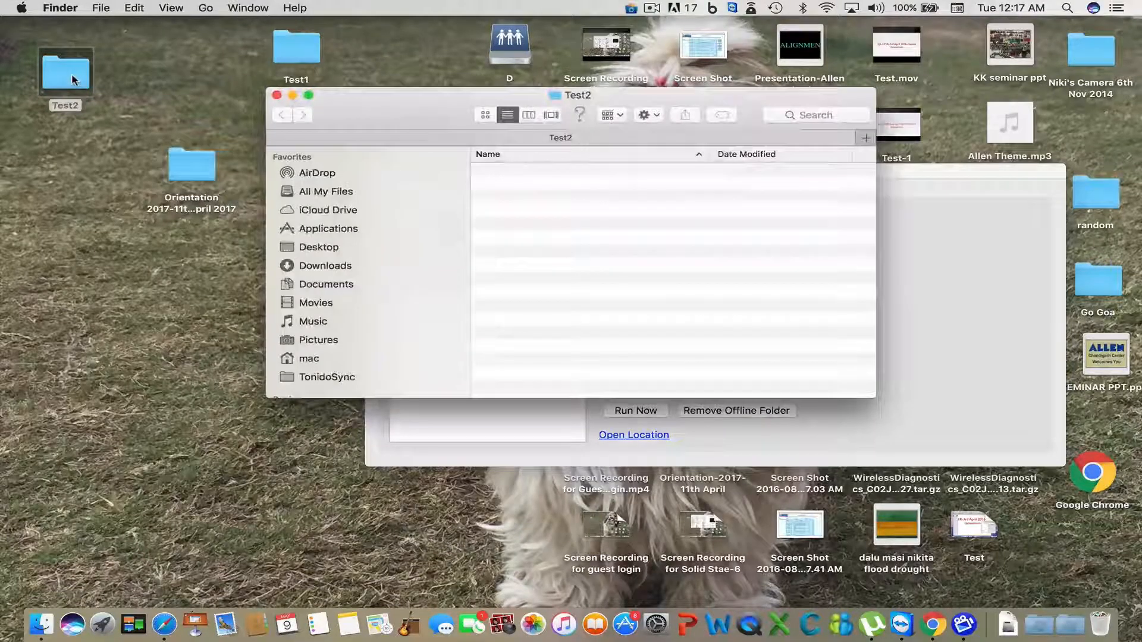
pyautogui.moveTo(359, 106); pyautogui.dragTo(178, 61)
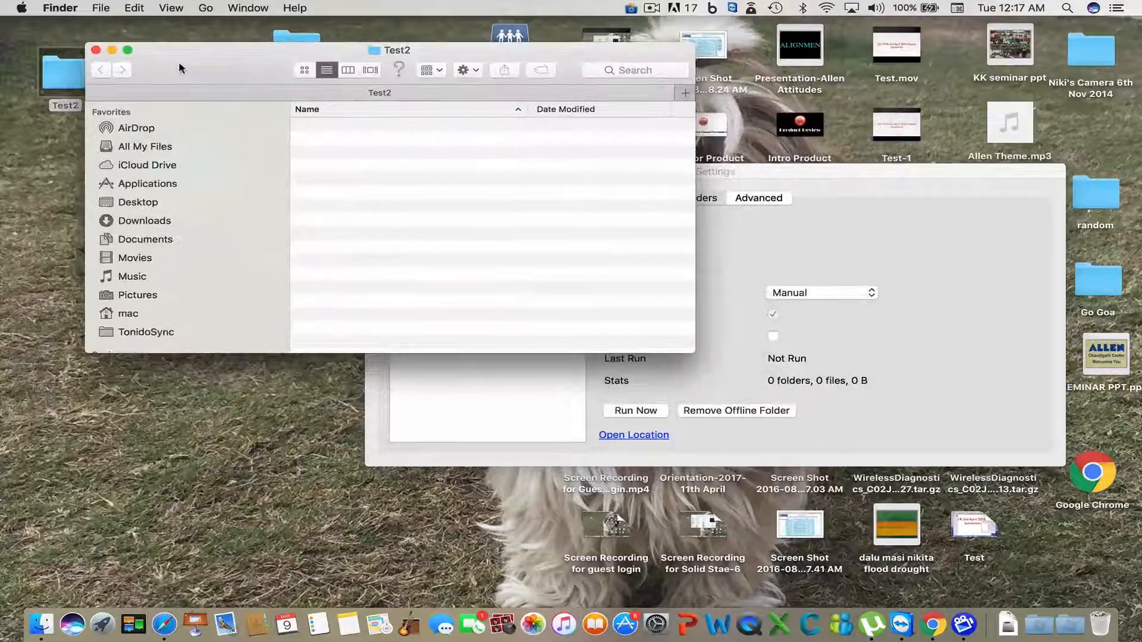
pyautogui.click(765, 175)
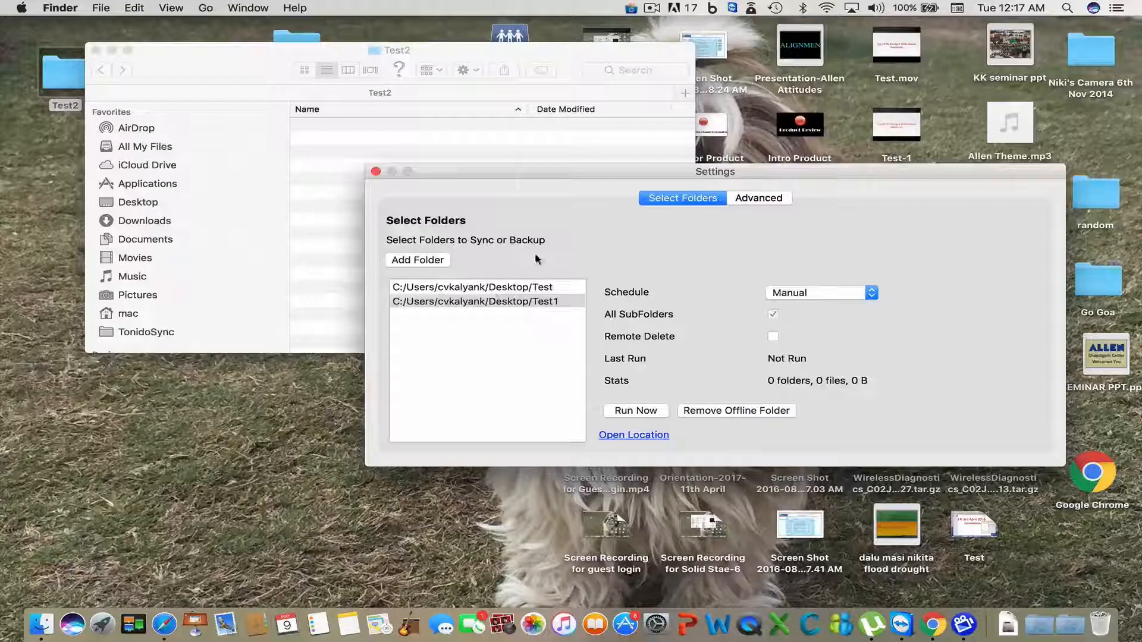
# - Start a new offline folder with the PC Desktop's Test2 as the remote folder, then open the local folder chooser
pyautogui.click(442, 261)
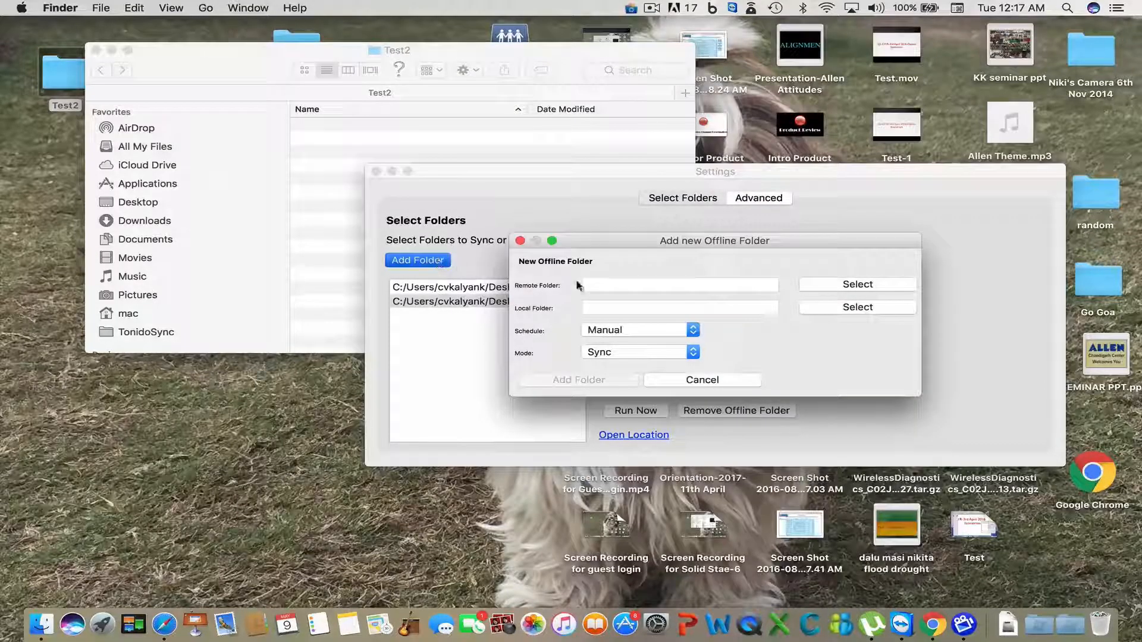
pyautogui.click(848, 285)
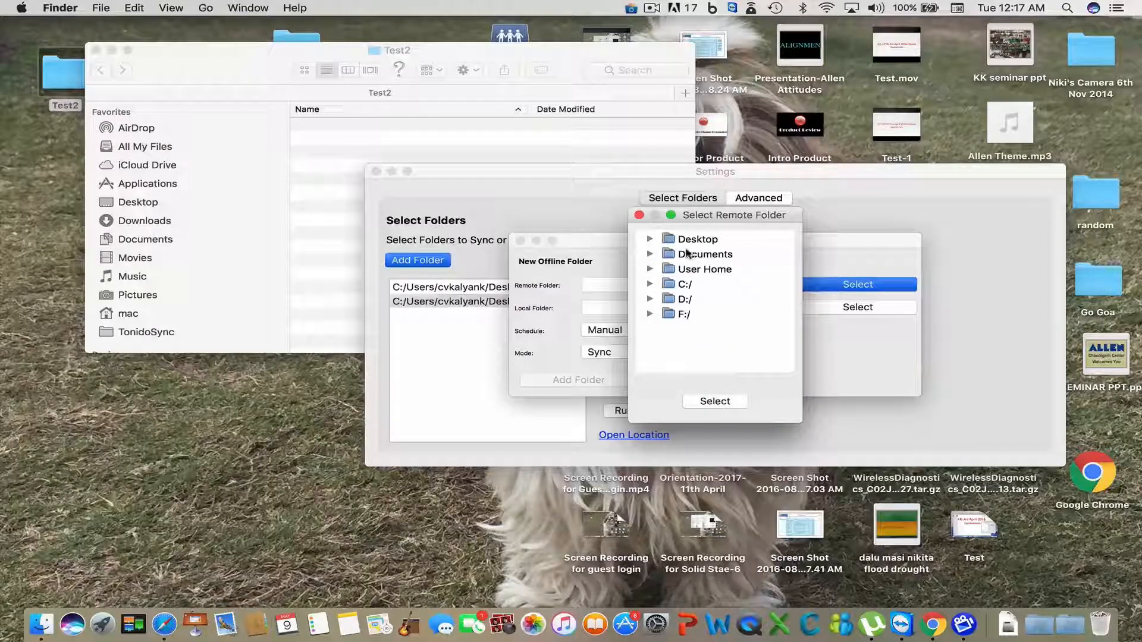
pyautogui.click(650, 239)
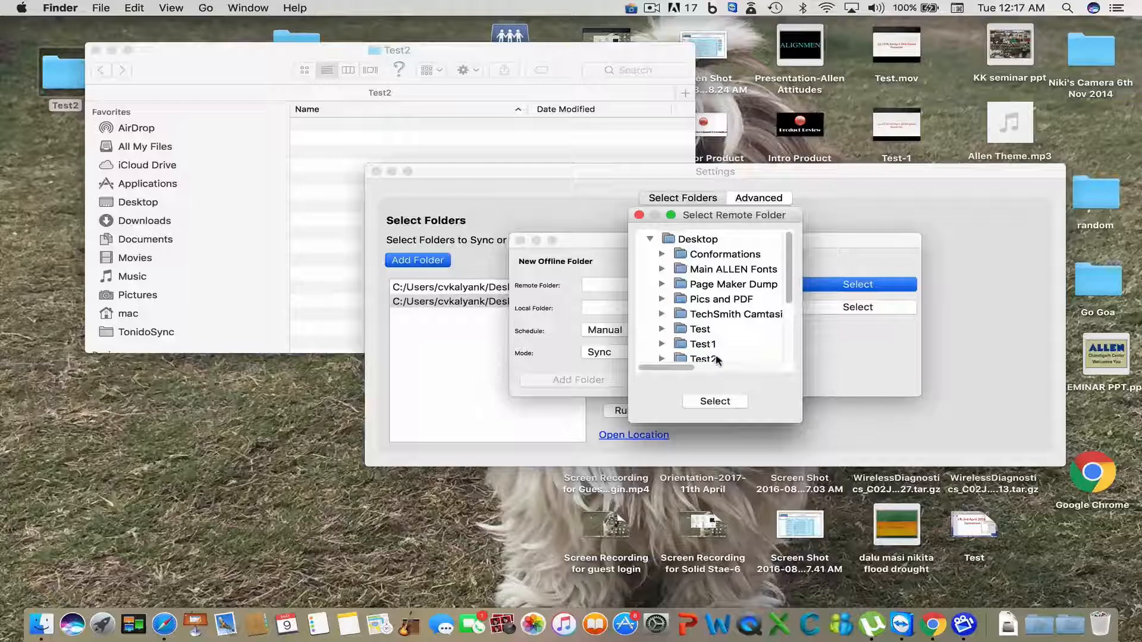
pyautogui.scroll(-3, 717, 359)
pyautogui.click(717, 309)
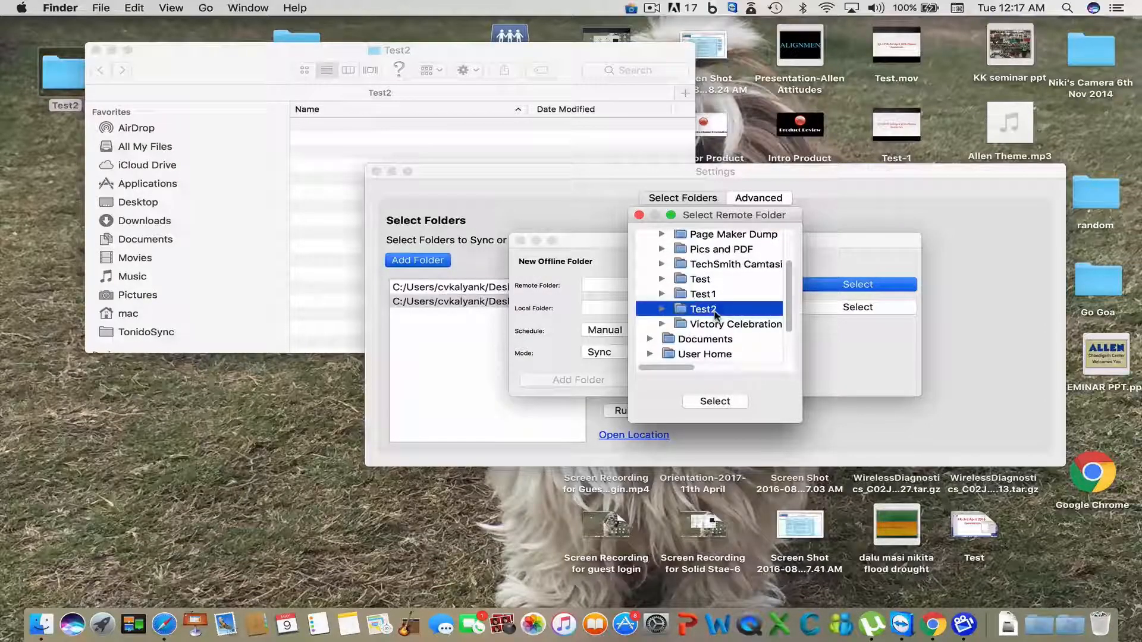
pyautogui.click(712, 402)
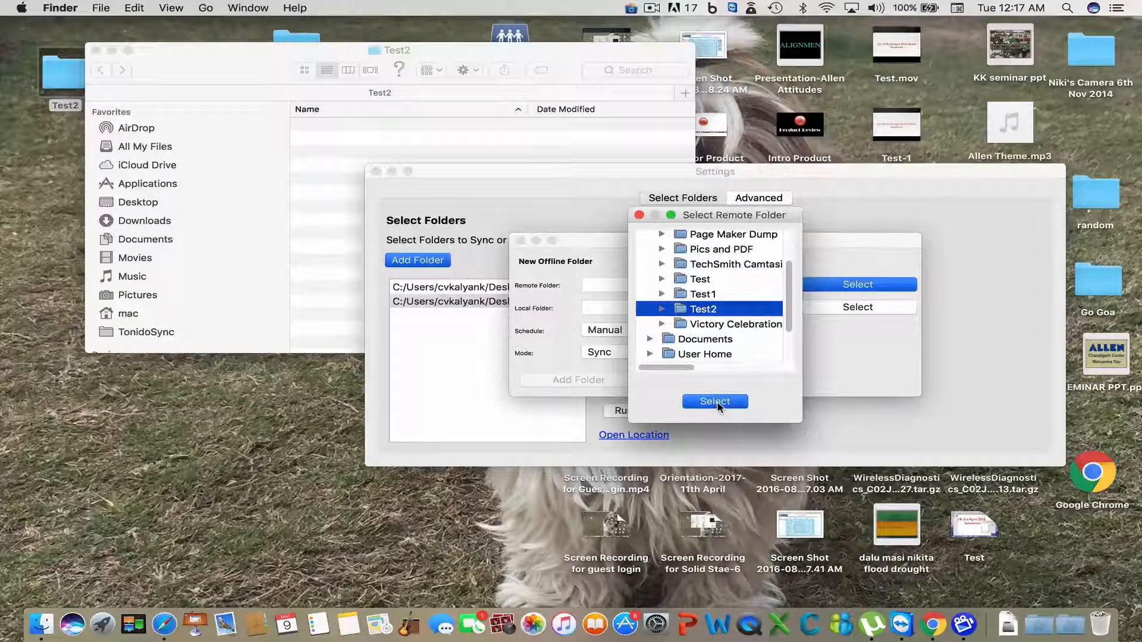
pyautogui.click(821, 308)
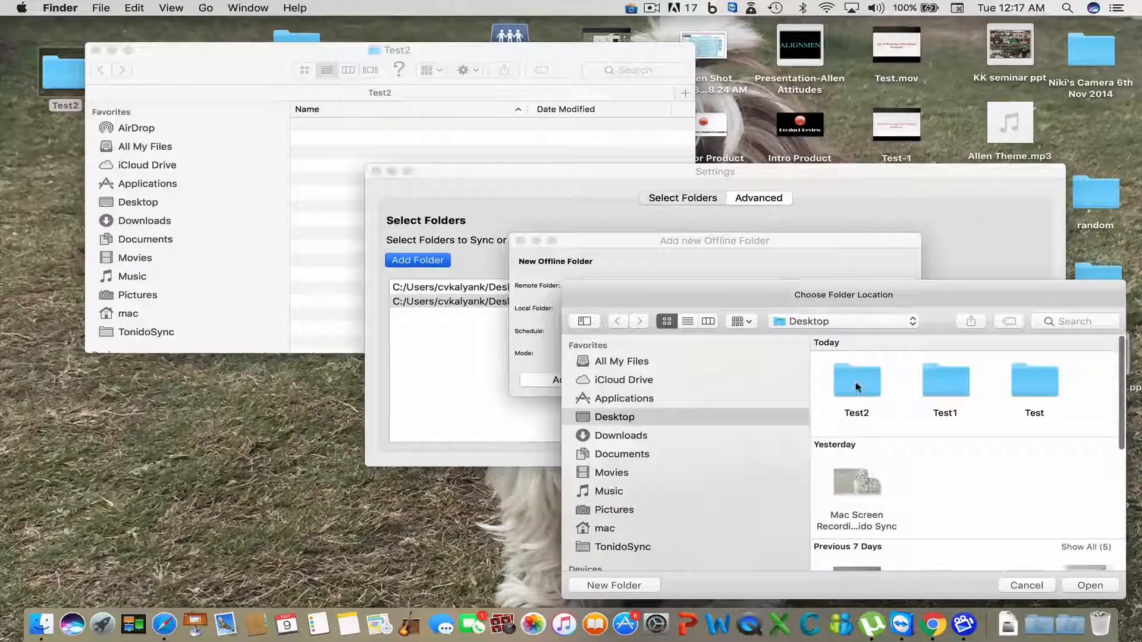
# - Choose the Mac's Test2 as local folder, set Local Copy: Remote to Local mode, and add it
pyautogui.click(857, 388)
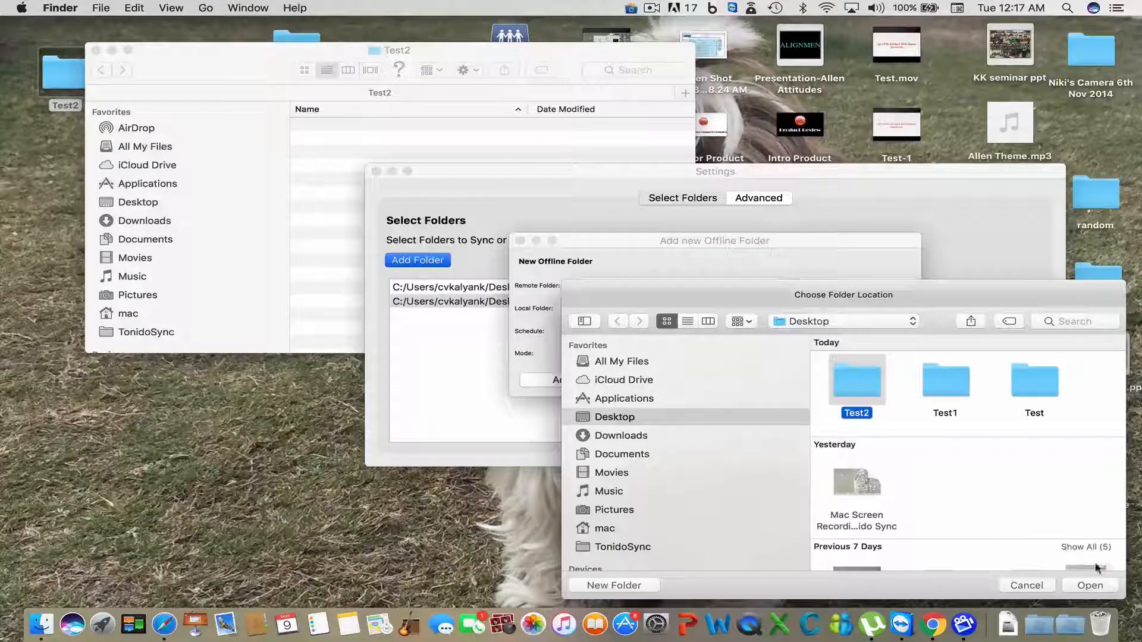
pyautogui.click(1098, 586)
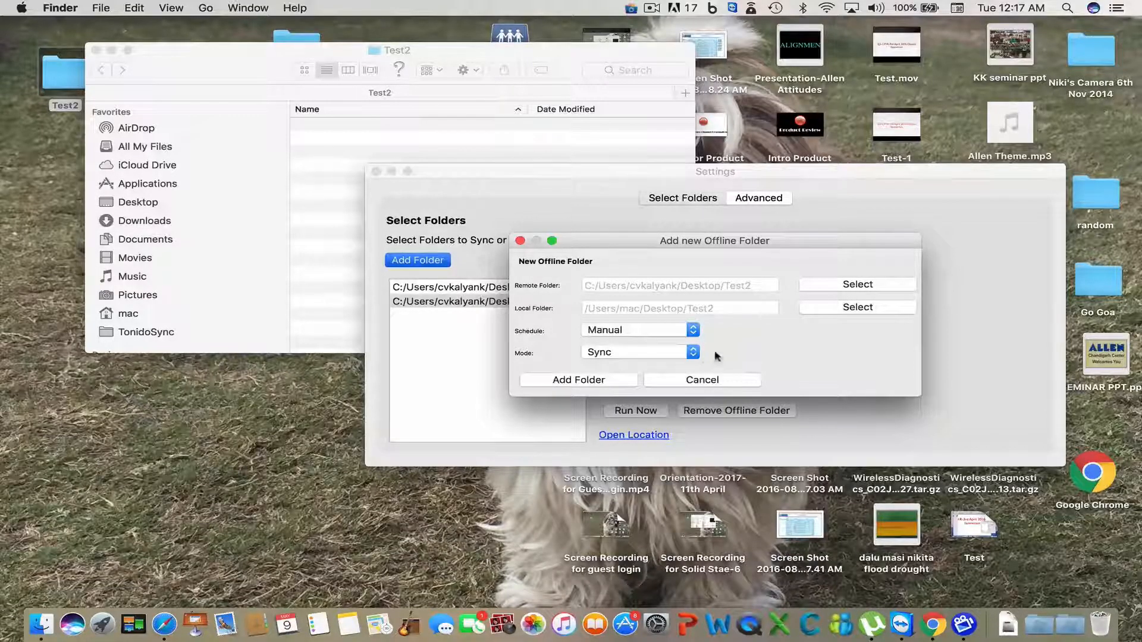
pyautogui.click(693, 353)
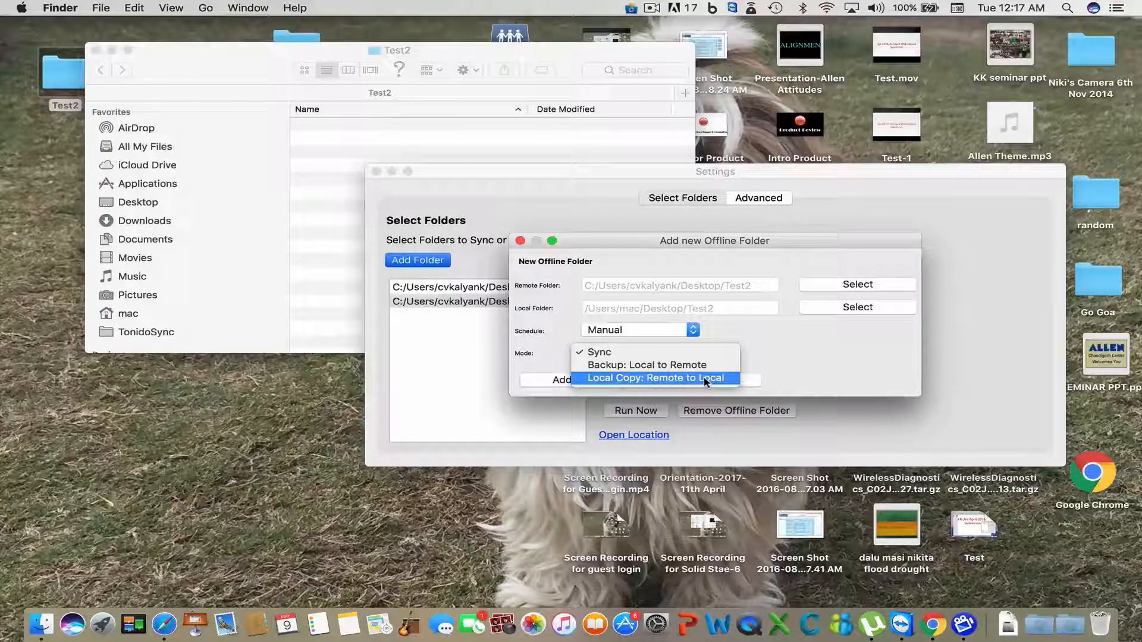
pyautogui.click(705, 379)
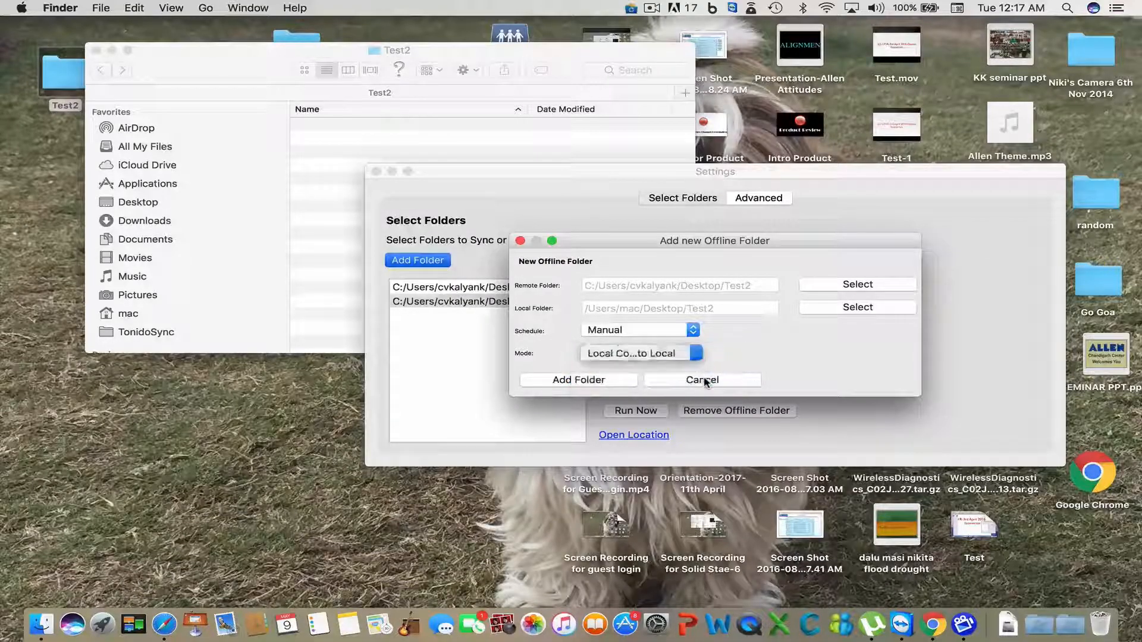
pyautogui.click(606, 382)
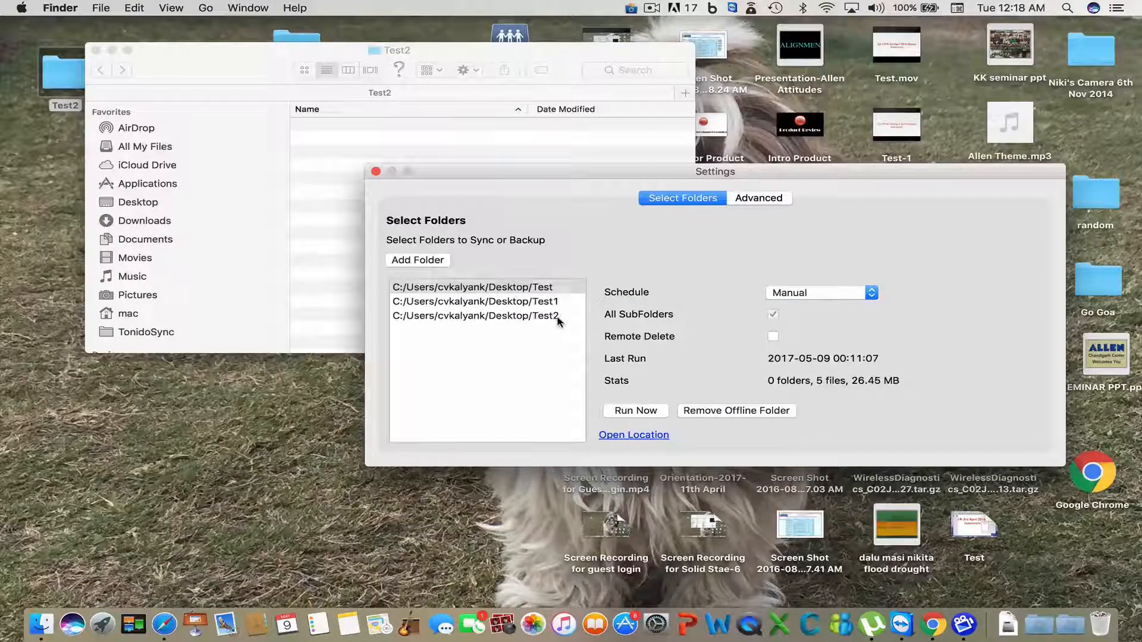
# - Select the Test2 entry in the offline folder list and run it now
pyautogui.click(560, 319)
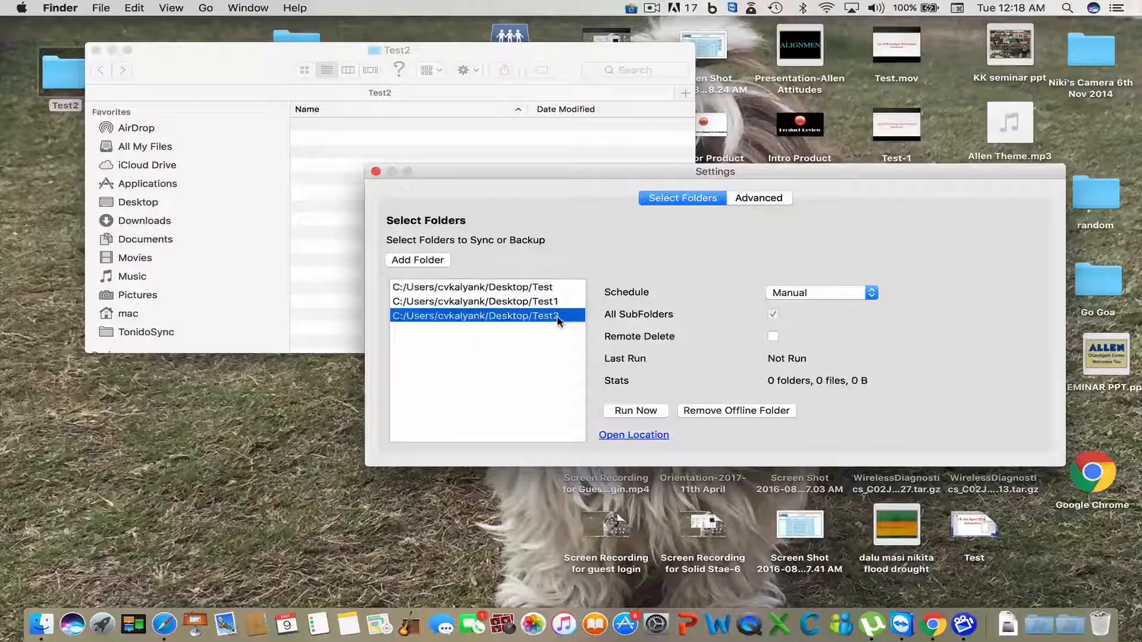
pyautogui.click(637, 413)
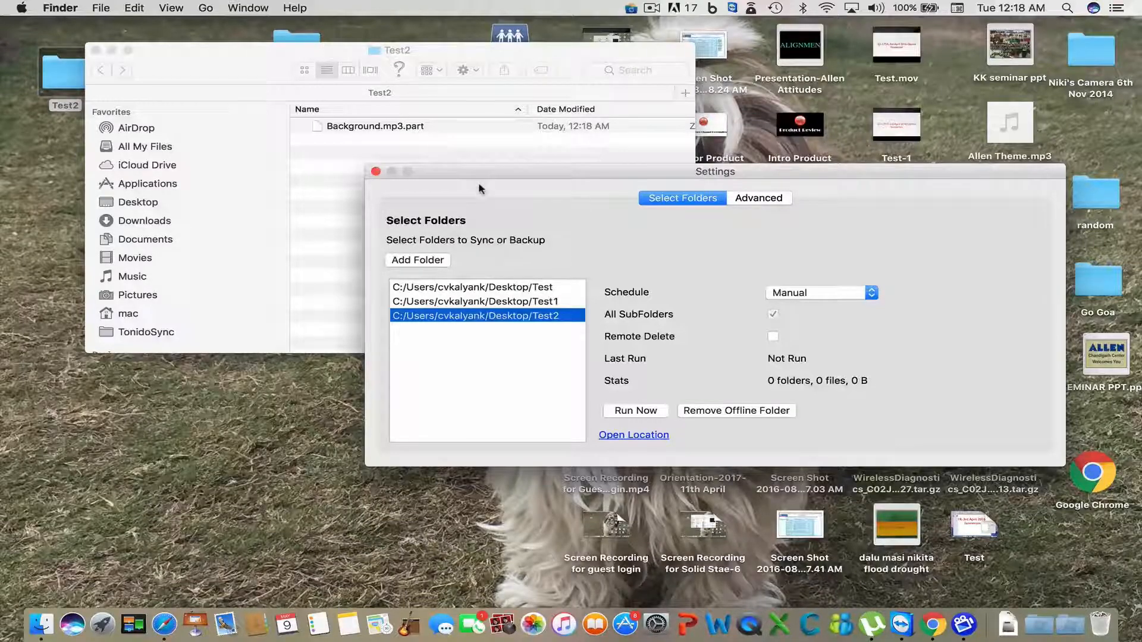
pyautogui.click(626, 410)
pyautogui.click(624, 411)
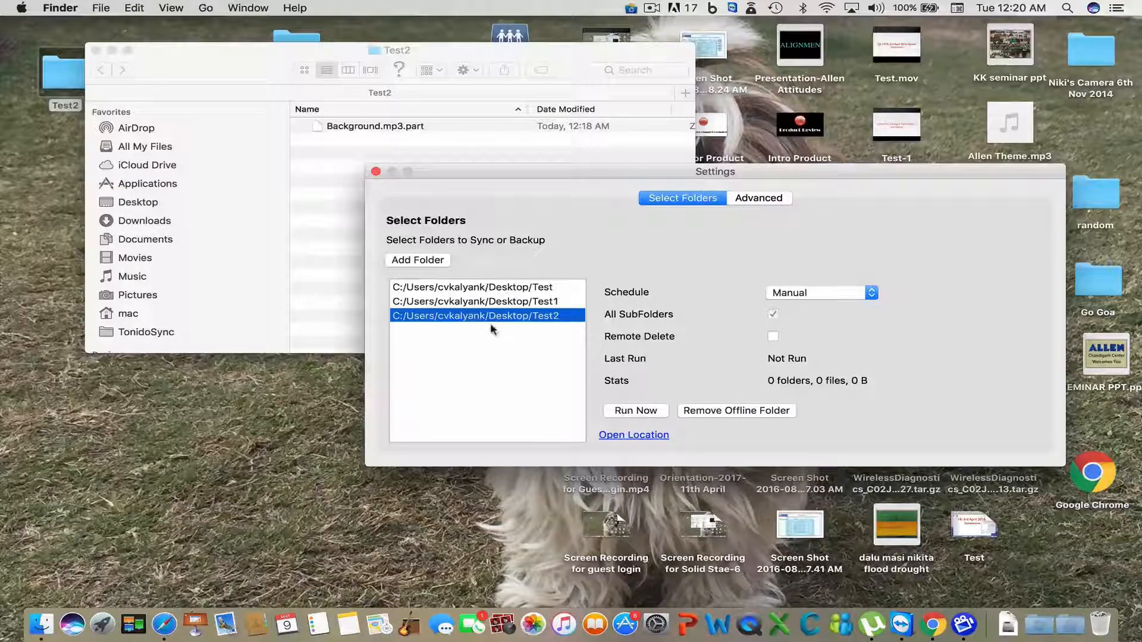
# - Close the Finder Test2 window and move the Tonido Sync Settings window to the upper left
pyautogui.click(96, 52)
pyautogui.moveTo(566, 174); pyautogui.dragTo(301, 112)
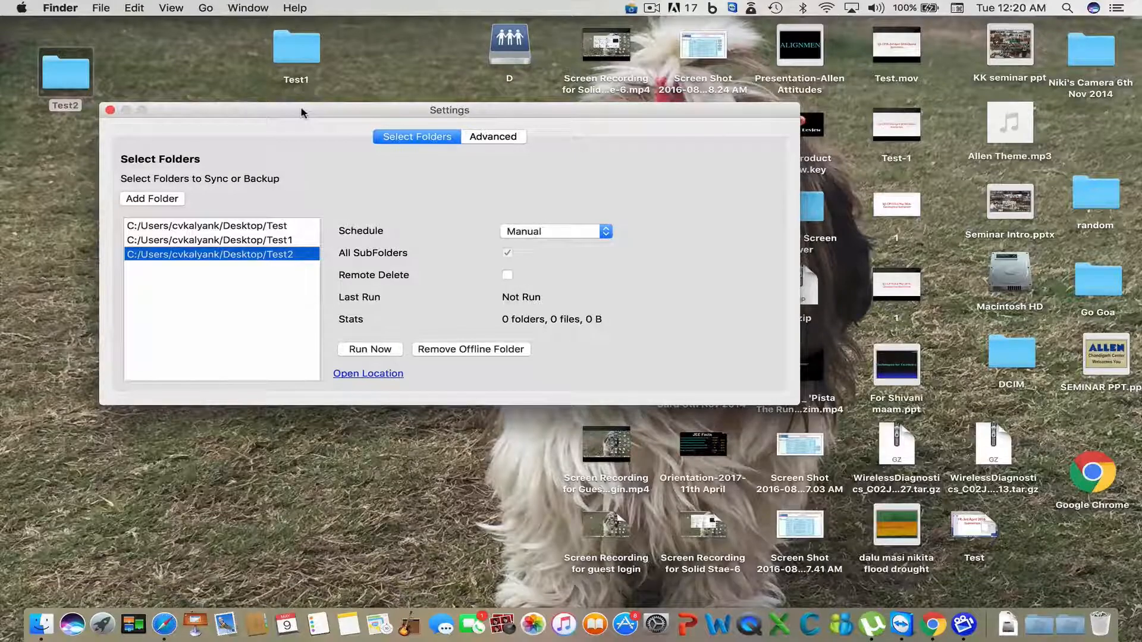